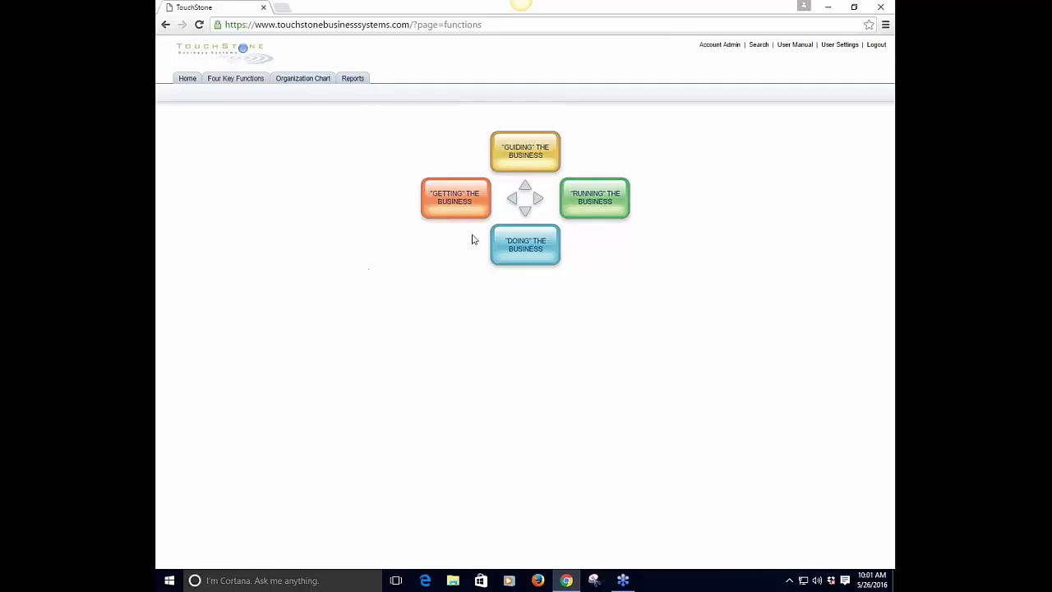
# Open the Referral Development process from "Getting" the Business, then through the Manager of Marketing & Sales job description in the organization chart.
pyautogui.click(454, 200)
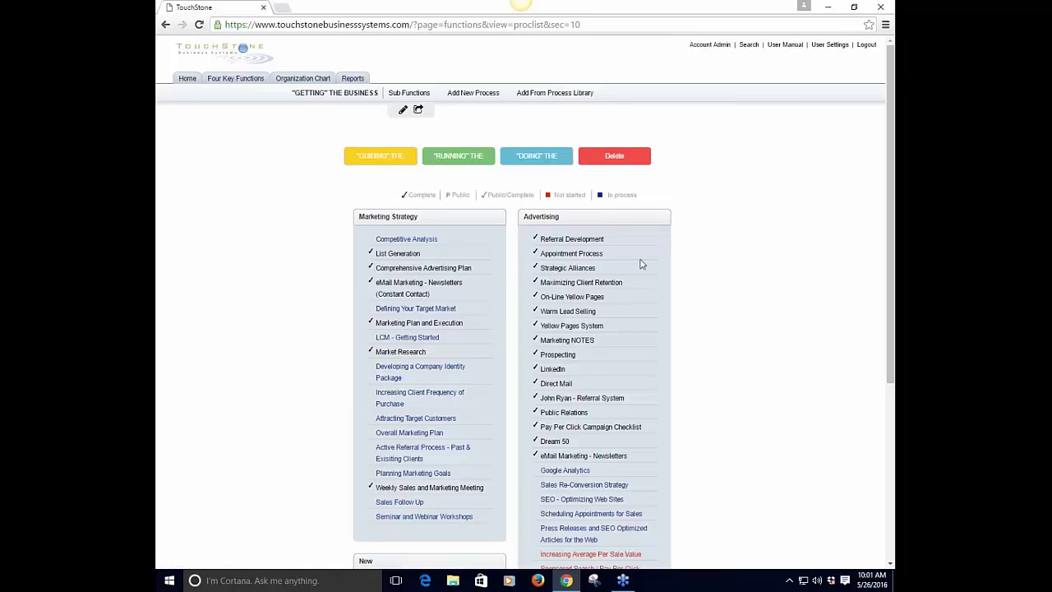
pyautogui.click(582, 238)
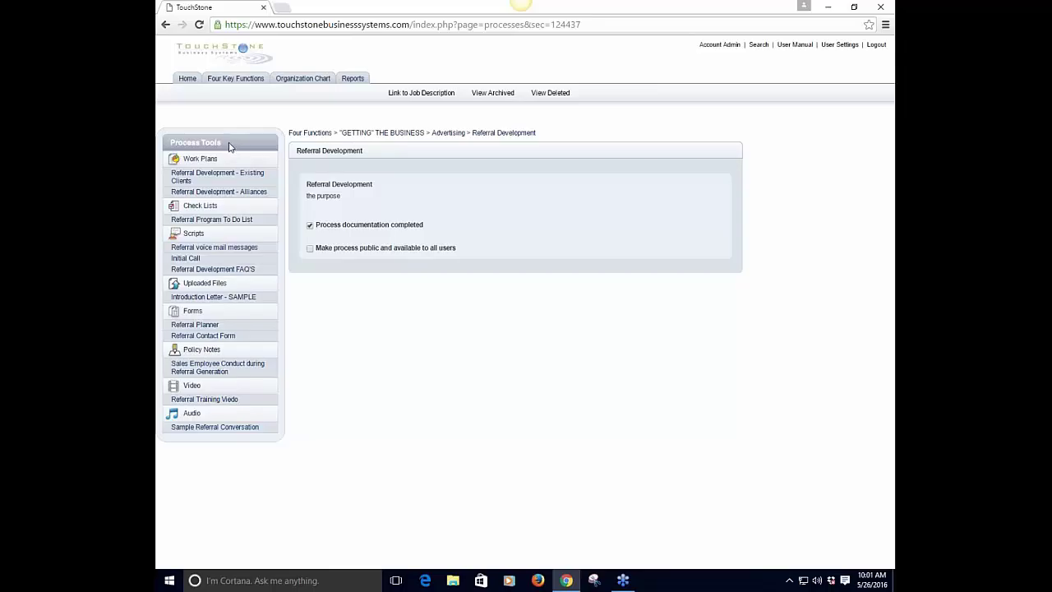
pyautogui.click(303, 80)
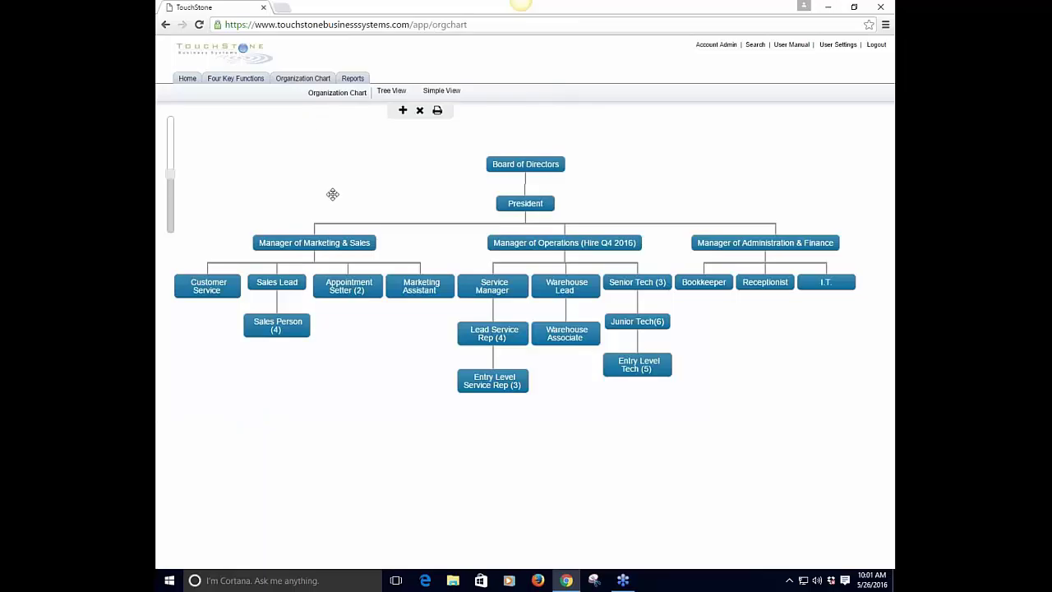
pyautogui.click(322, 247)
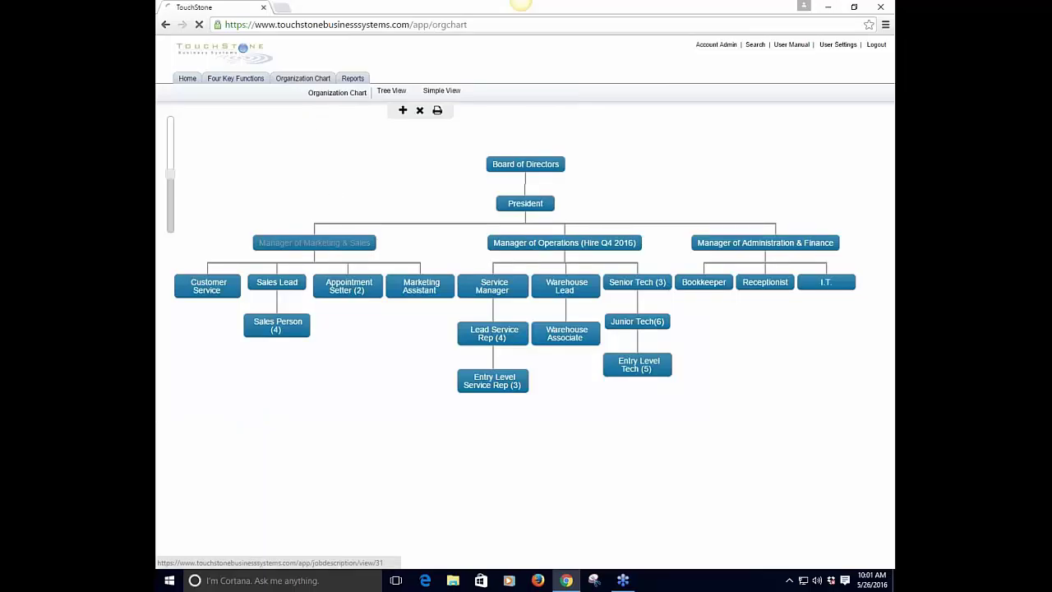
pyautogui.scroll(-5, 321, 287)
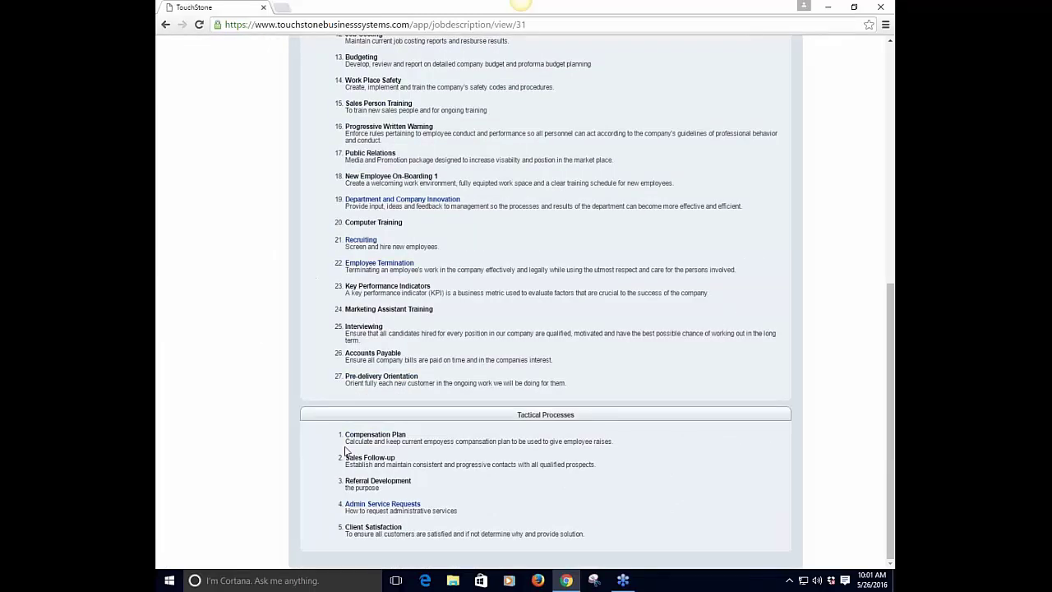
pyautogui.click(391, 483)
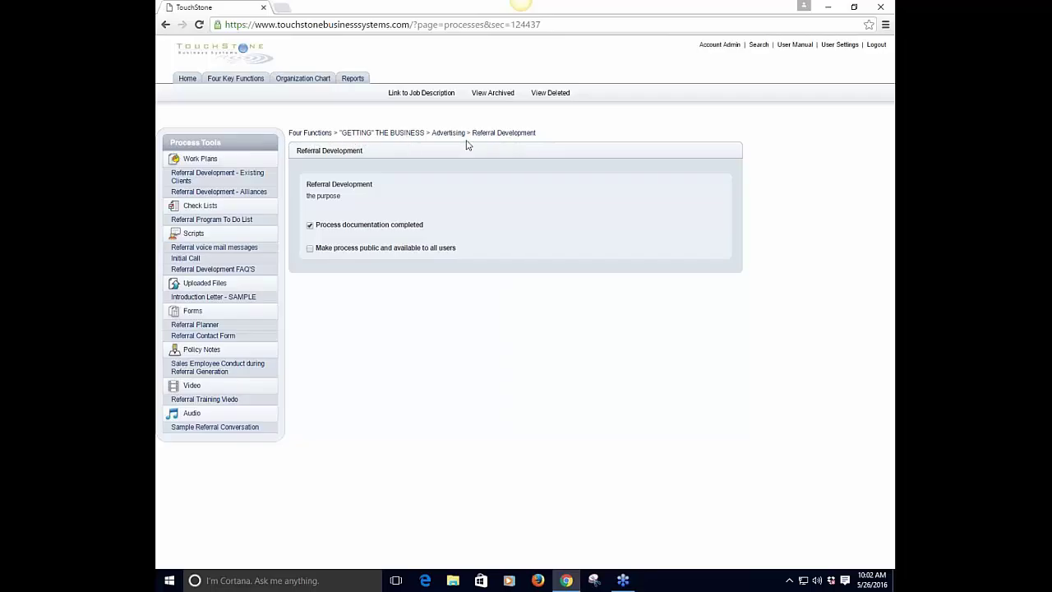
# View which job descriptions are linked to the Referral Development process and close the list.
pyautogui.click(419, 95)
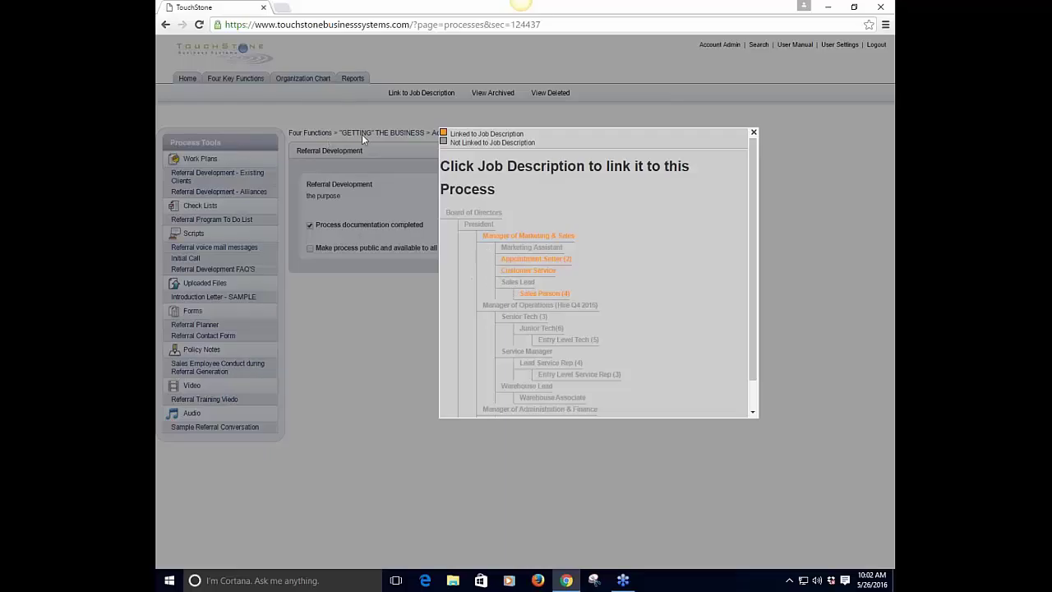
pyautogui.click(754, 134)
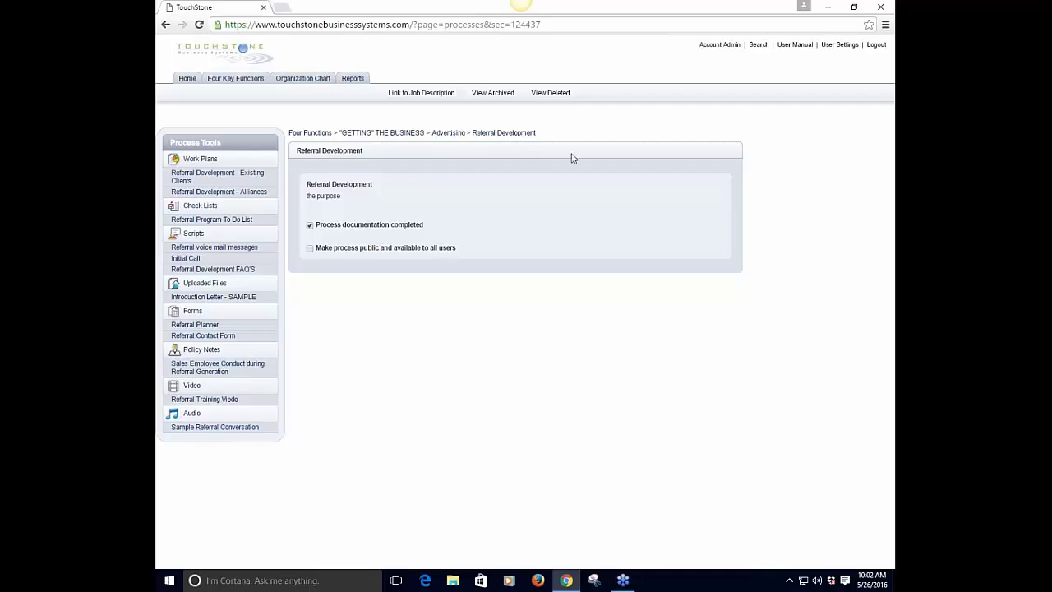
# Open the process title for editing and save it as Referral Development.
pyautogui.click(518, 133)
pyautogui.click(355, 185)
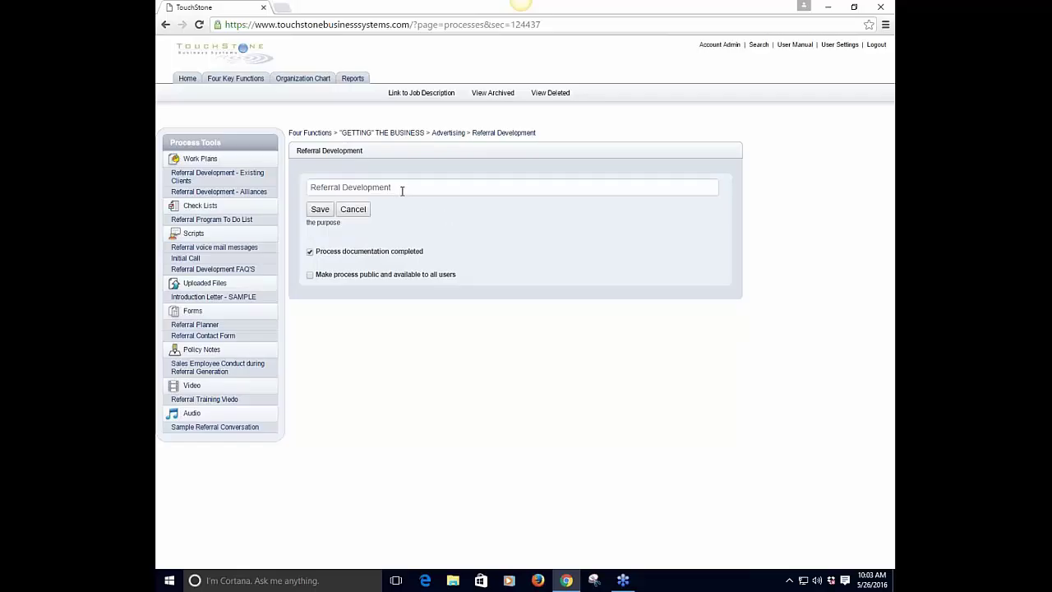
pyautogui.click(322, 210)
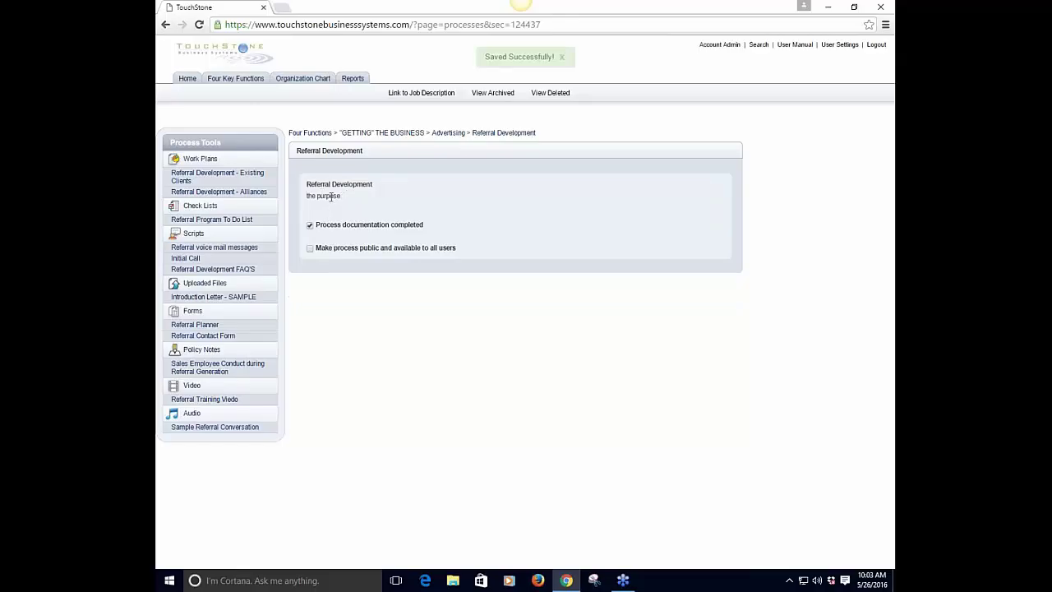
# Replace the purpose text of the Referral Development process with "Ensure that..." and save it.
pyautogui.click(331, 196)
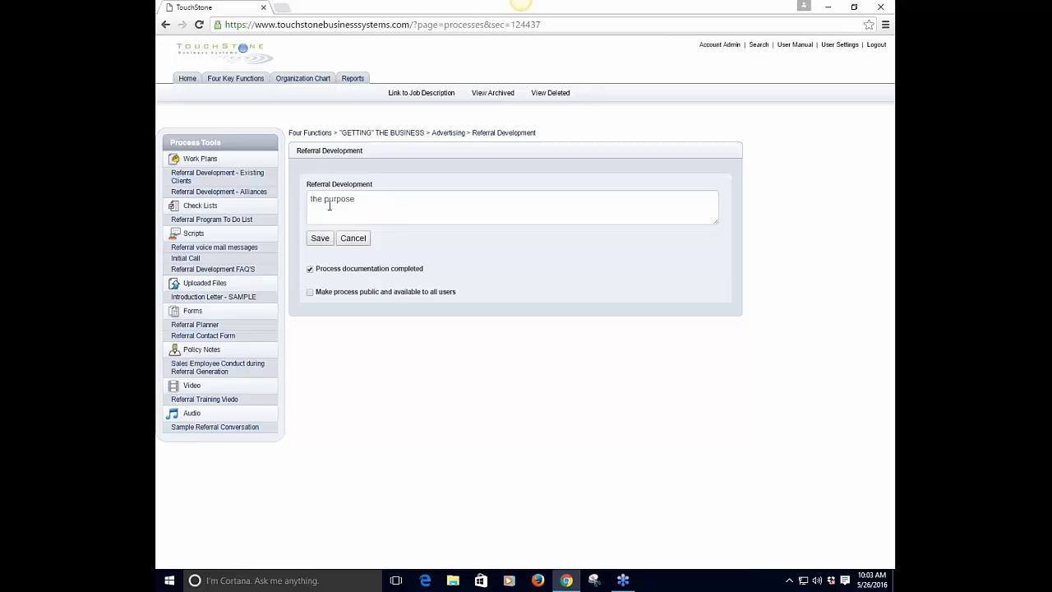
pyautogui.moveTo(360, 200); pyautogui.dragTo(308, 199)
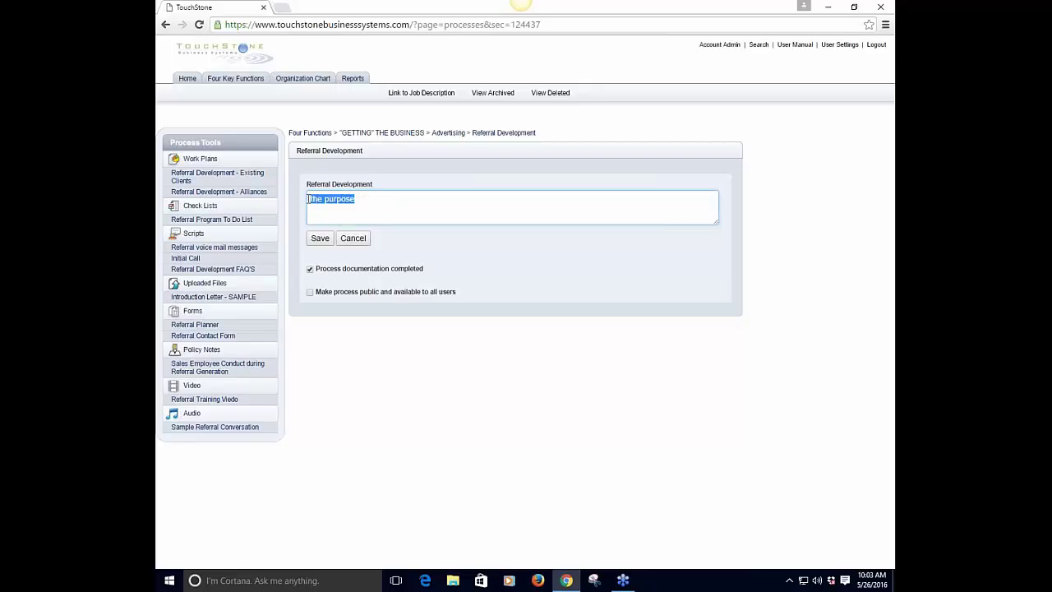
pyautogui.write('How to ...')
pyautogui.press('BackSpace')
pyautogui.press('BackSpace')
pyautogui.press('BackSpace')
pyautogui.press('BackSpace')
pyautogui.press('BackSpace')
pyautogui.press('BackSpace')
pyautogui.press('BackSpace')
pyautogui.press('BackSpace')
pyautogui.press('BackSpace')
pyautogui.press('BackSpace')
pyautogui.write('Ensure that')
pyautogui.click(321, 238)
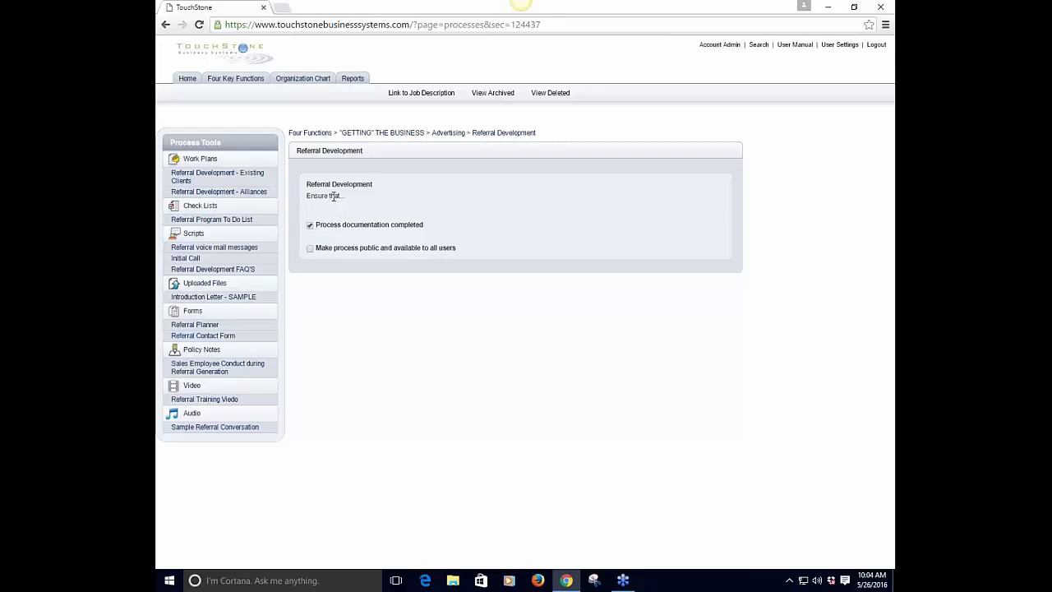
# Check the Referral Development purpose under Tactical Processes in the Manager of Marketing & Sales job description.
pyautogui.click(303, 80)
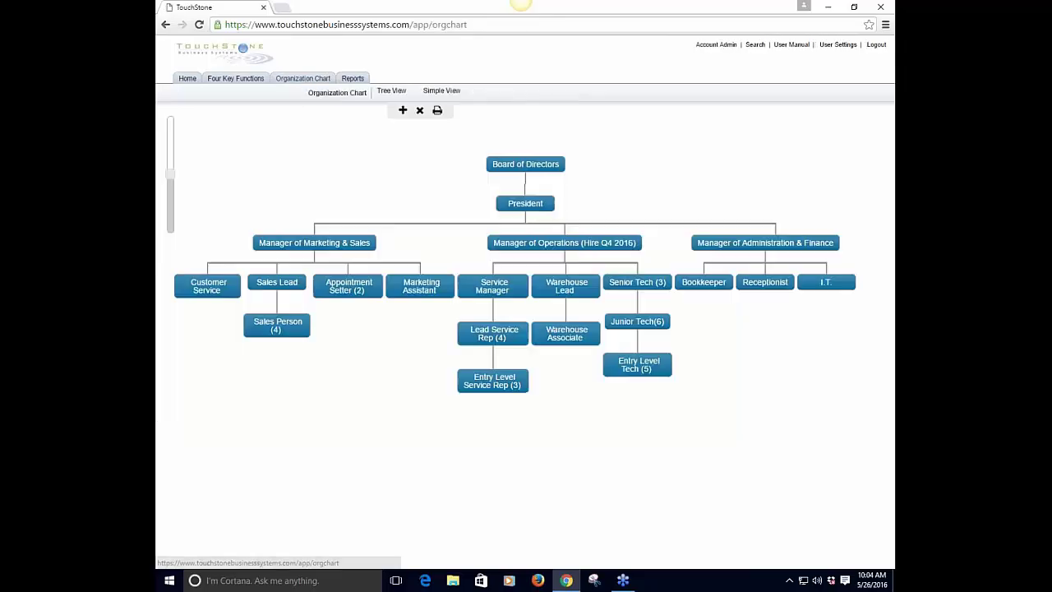
pyautogui.click(329, 243)
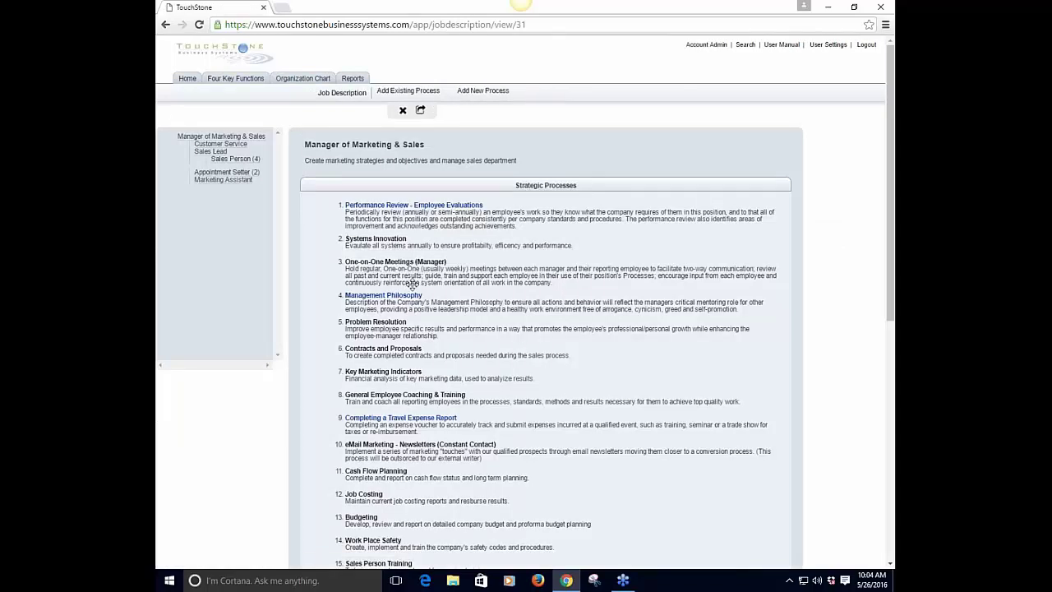
pyautogui.scroll(-3, 720, 369)
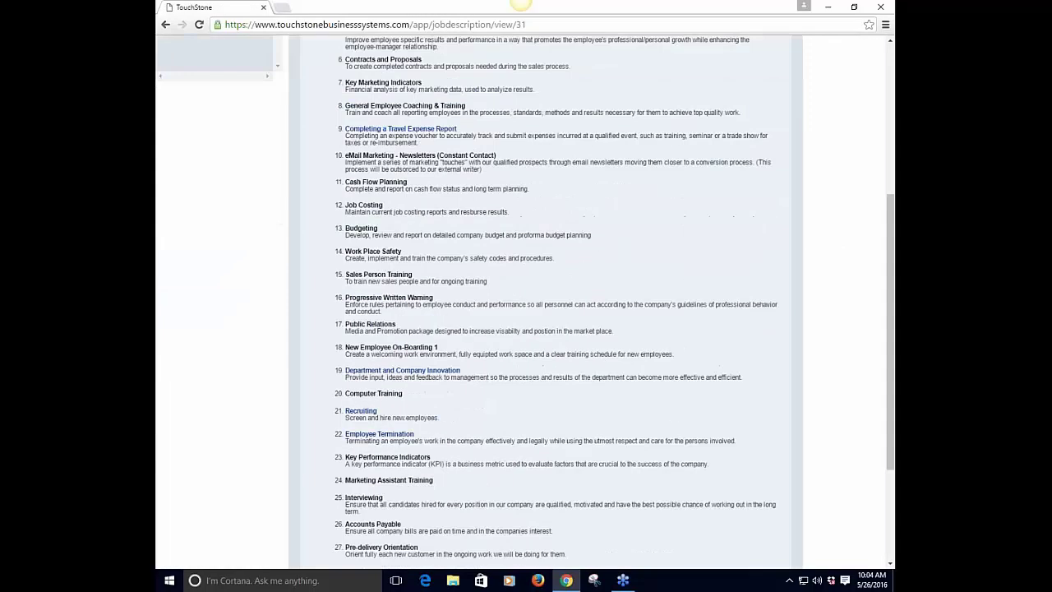
pyautogui.scroll(-3, 441, 507)
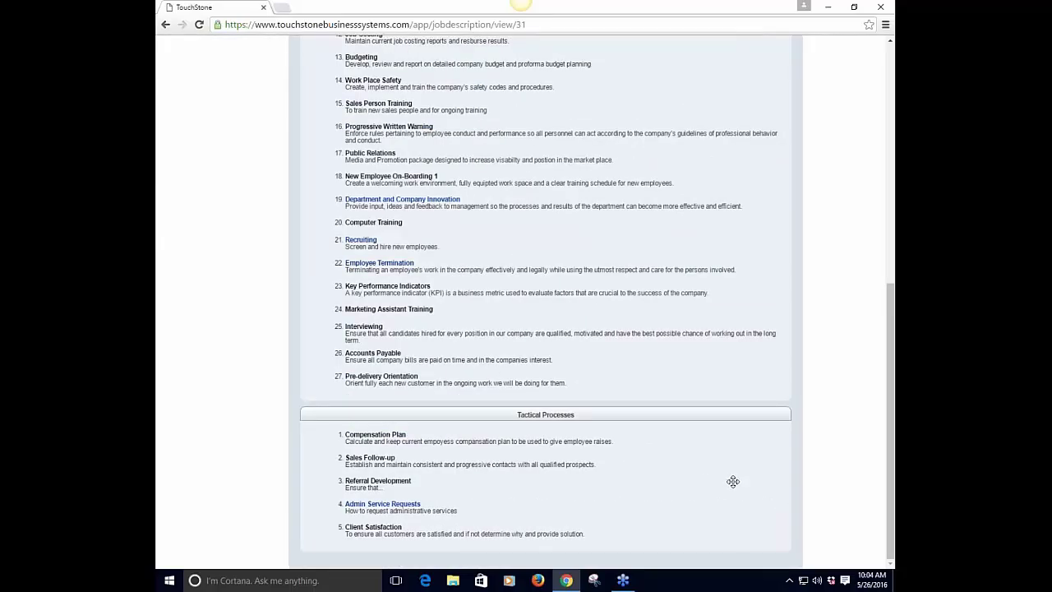
pyautogui.scroll(5, 739, 483)
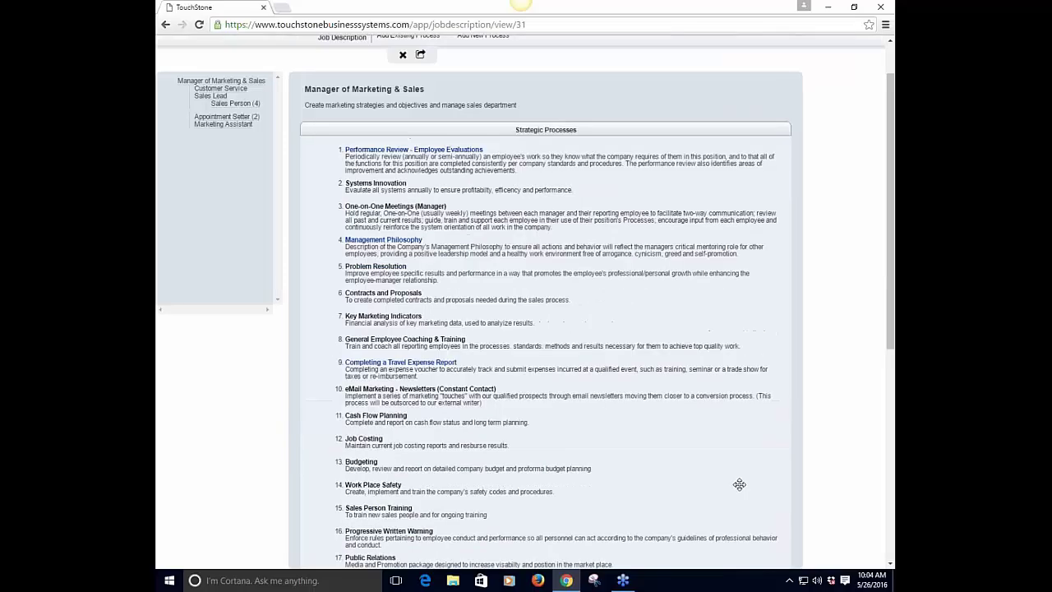
pyautogui.scroll(1, 714, 253)
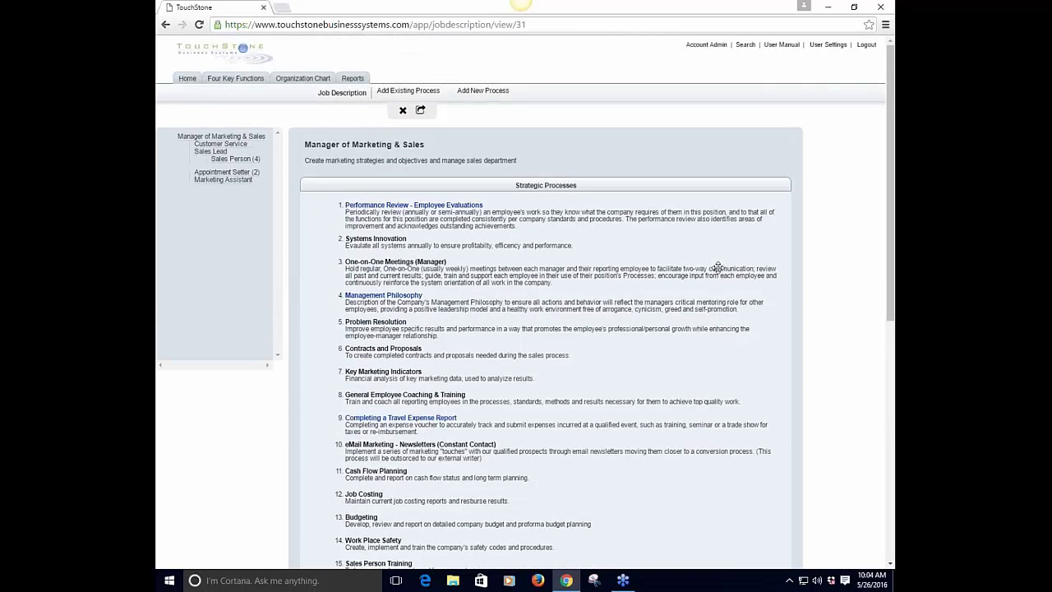
# Reopen the Referral Development process from the "Getting" the Business function.
pyautogui.click(235, 78)
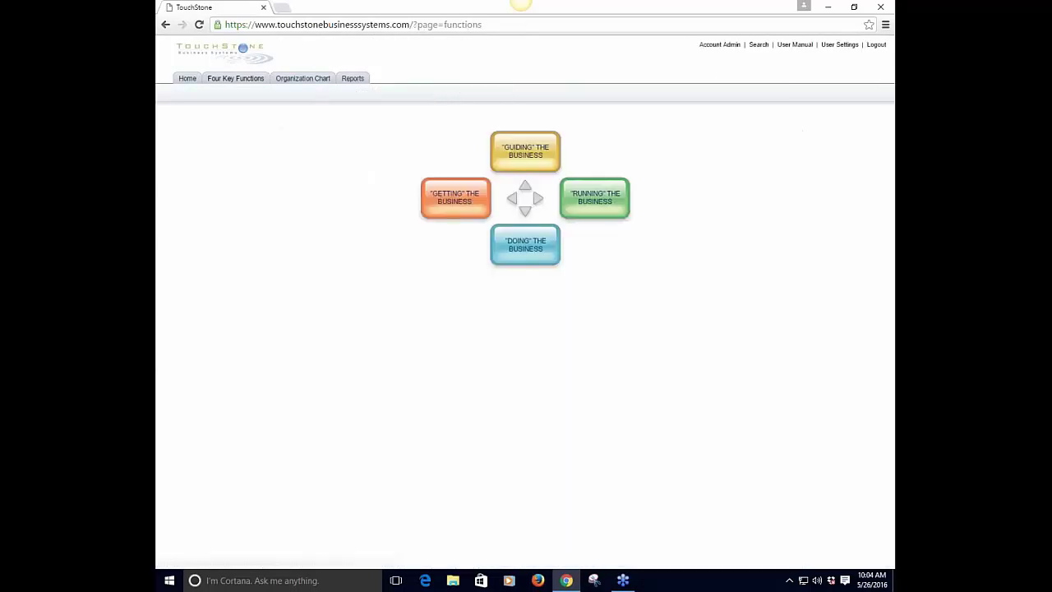
pyautogui.click(455, 198)
pyautogui.click(571, 239)
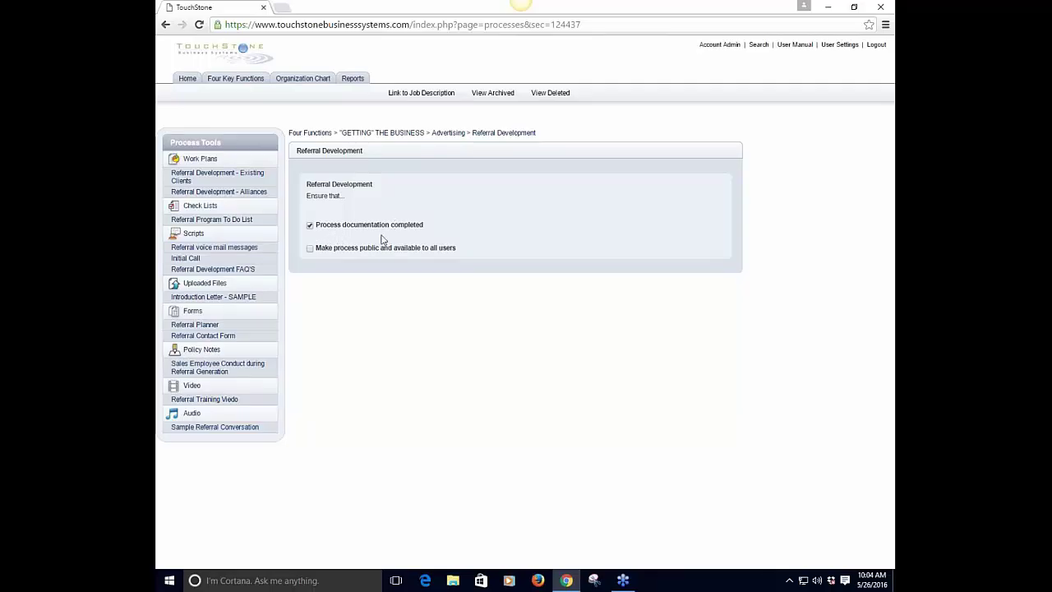
# Return to the "Getting" the Business process list and examine the status colours and check marks of its processes.
pyautogui.click(452, 134)
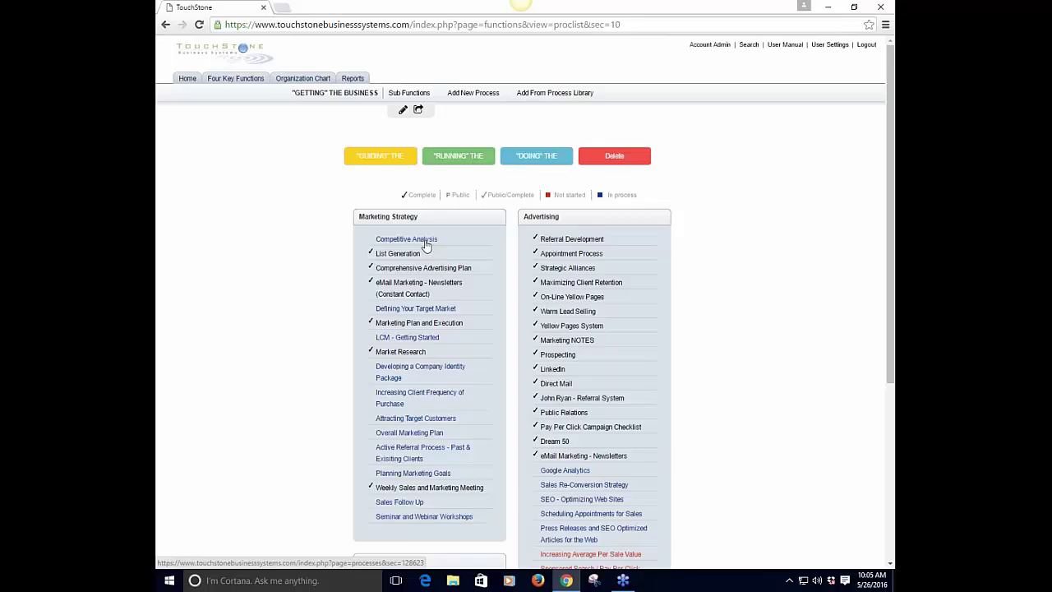
pyautogui.scroll(-2, 838, 436)
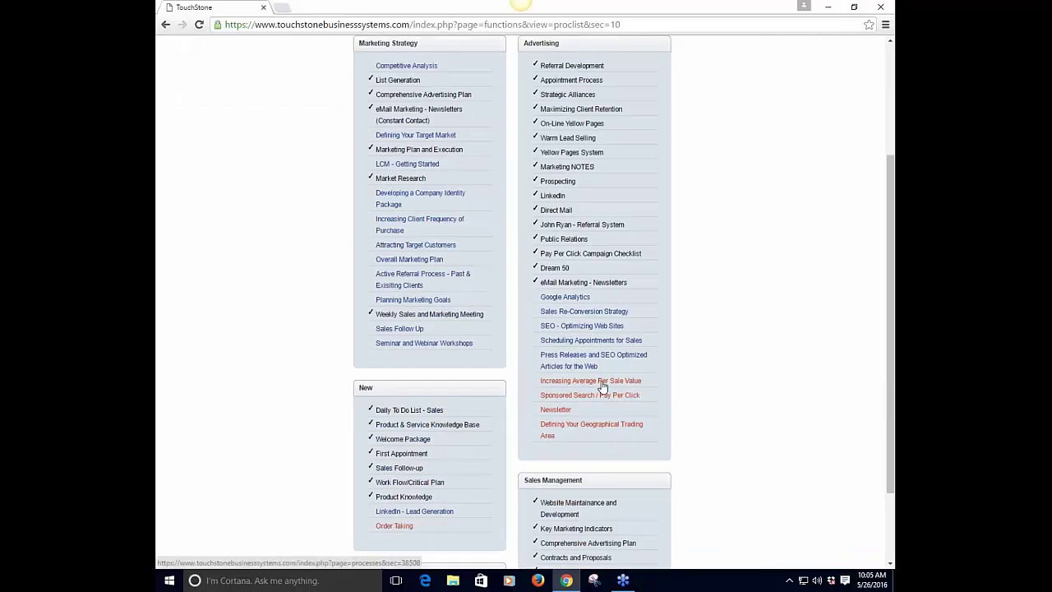
pyautogui.scroll(2, 828, 407)
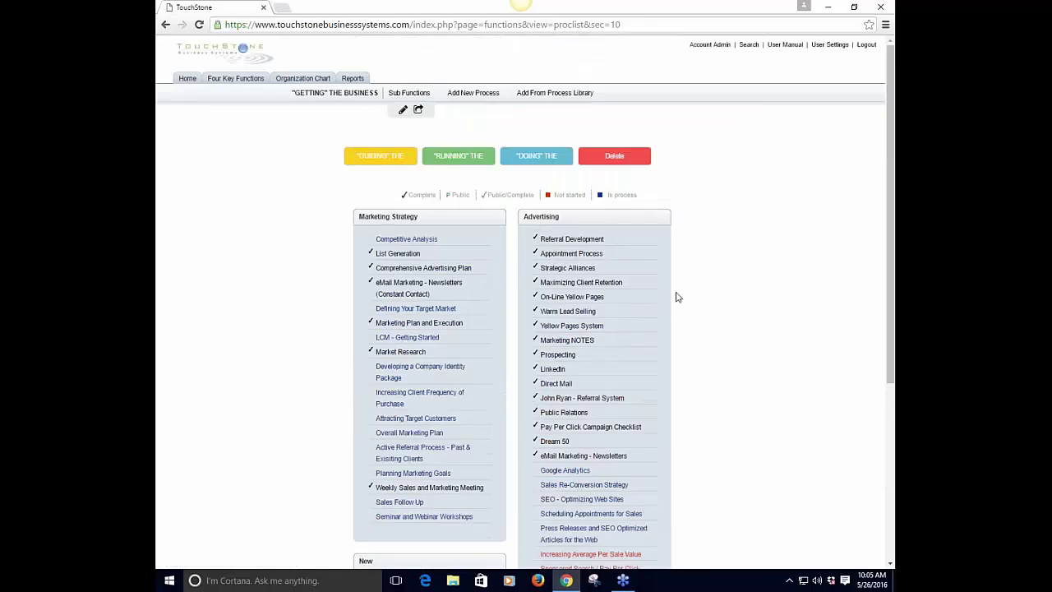
# Unmark the documentation of the Referral Development process as completed and return to the "Getting" the Business process list.
pyautogui.click(590, 240)
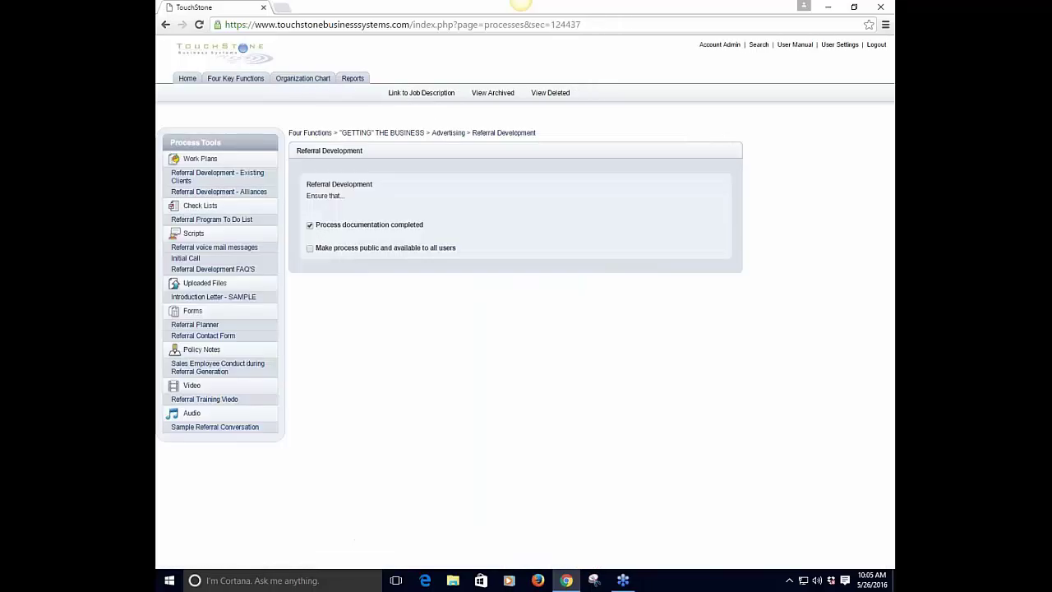
pyautogui.click(310, 224)
pyautogui.click(382, 133)
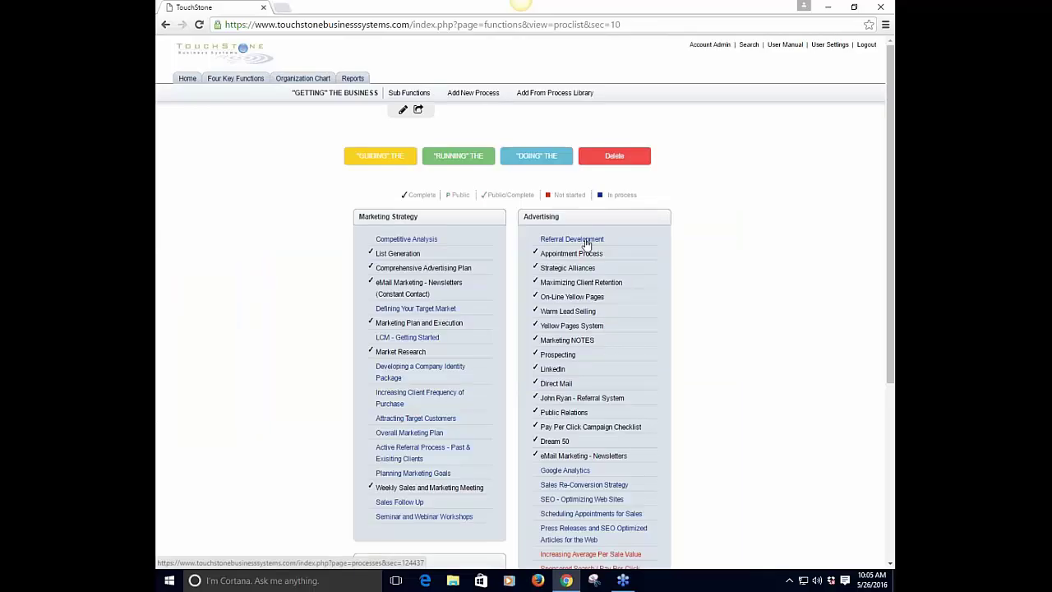
# Make the Referral Development process public and available to all users.
pyautogui.click(585, 242)
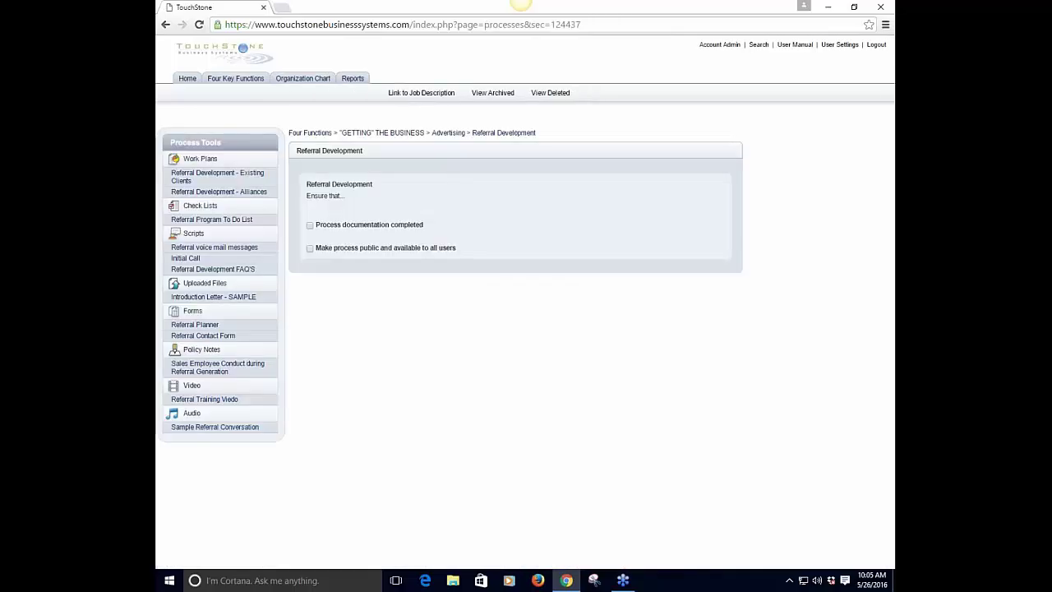
pyautogui.click(310, 248)
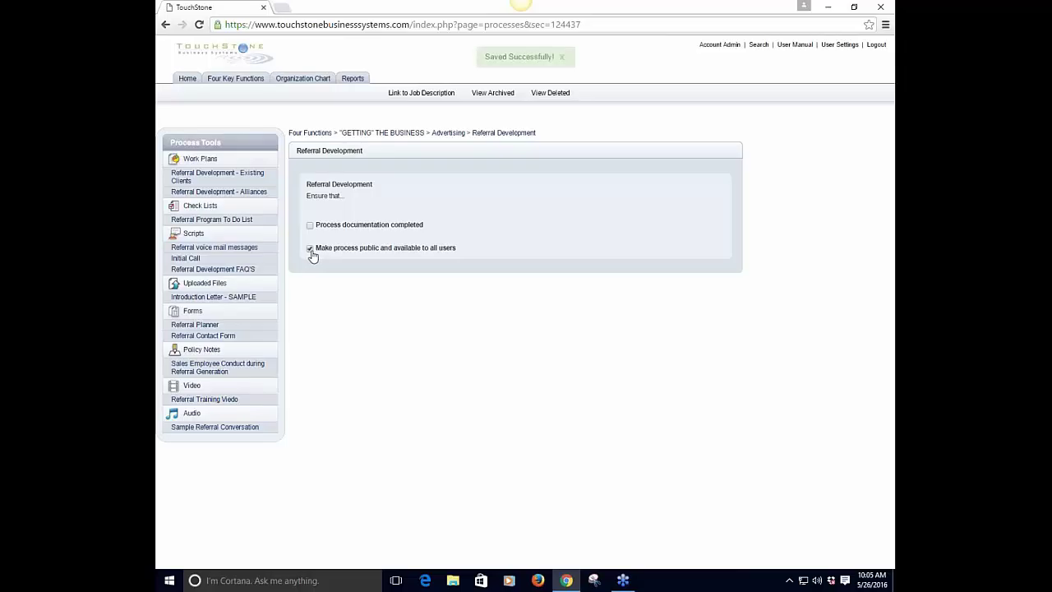
# Open Referral Development from the home page's public processes and view its Referral Program To Do List.
pyautogui.click(187, 79)
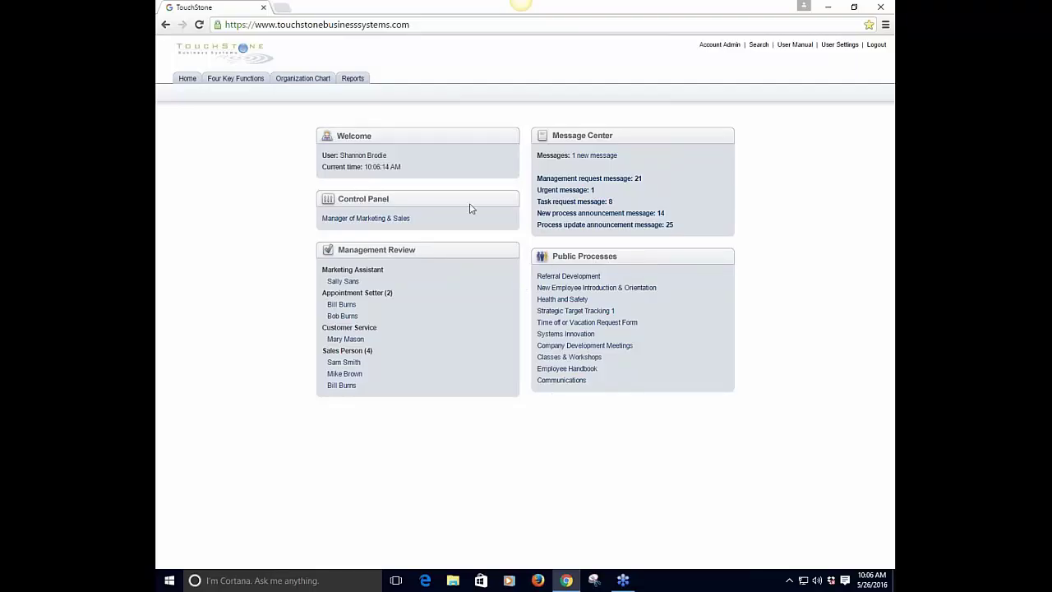
pyautogui.click(582, 278)
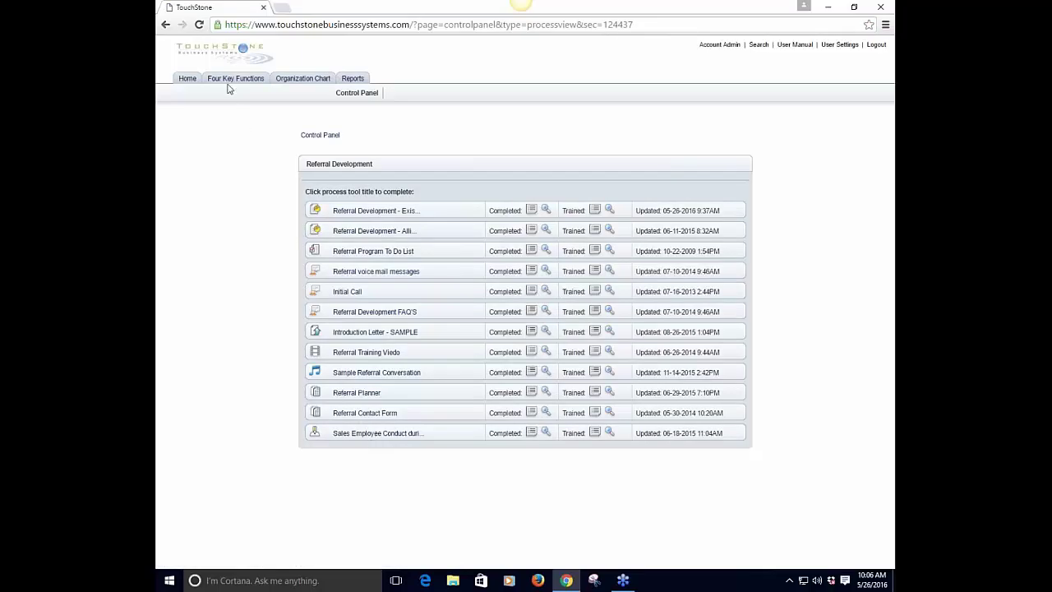
pyautogui.click(369, 256)
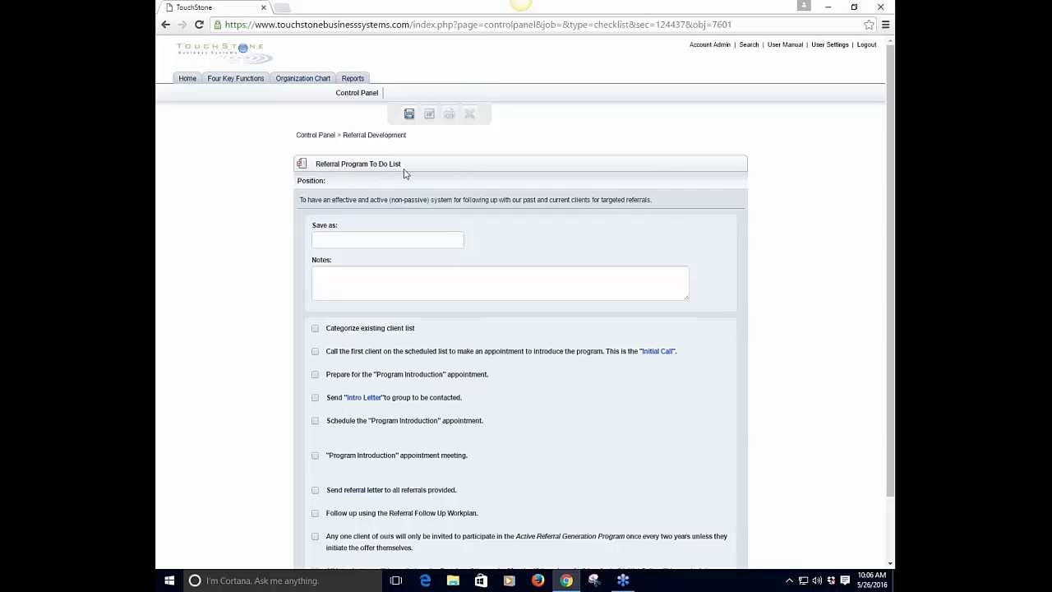
# Reopen Referral Development from "Getting" the Business and turn off its public availability to all users.
pyautogui.click(235, 78)
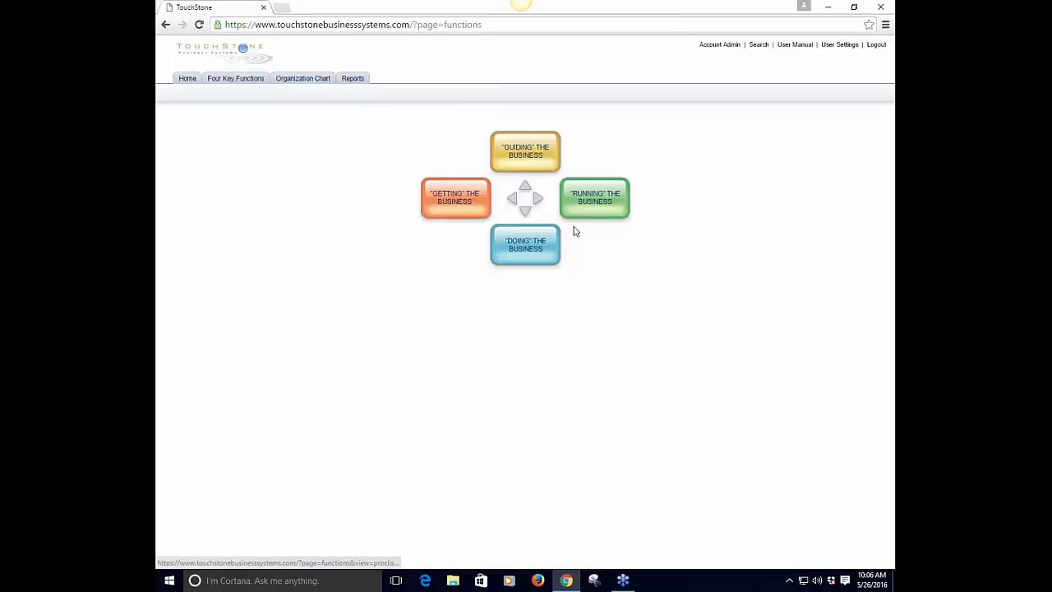
pyautogui.click(445, 198)
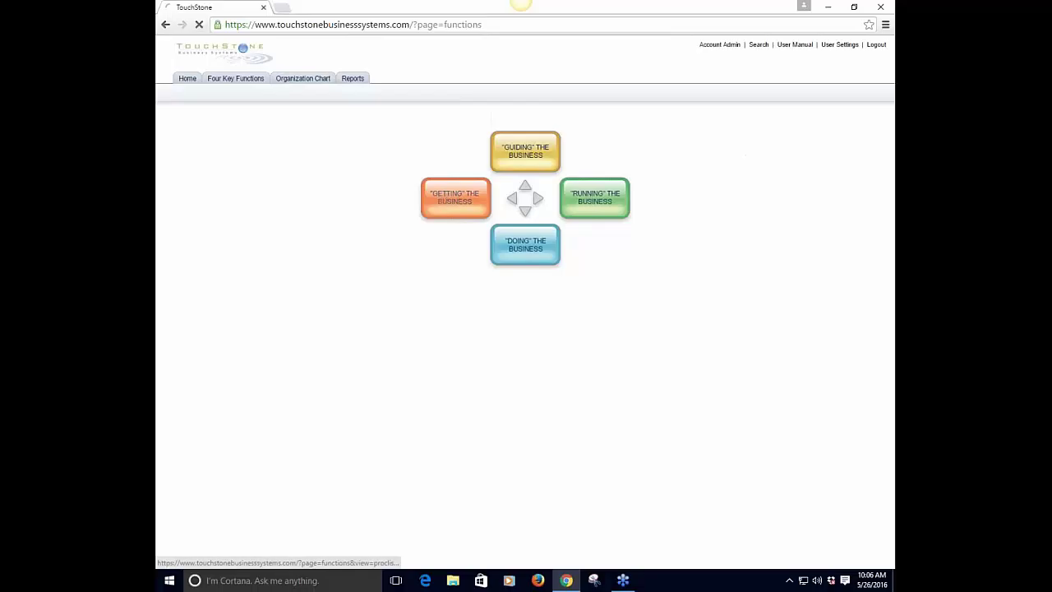
pyautogui.click(579, 239)
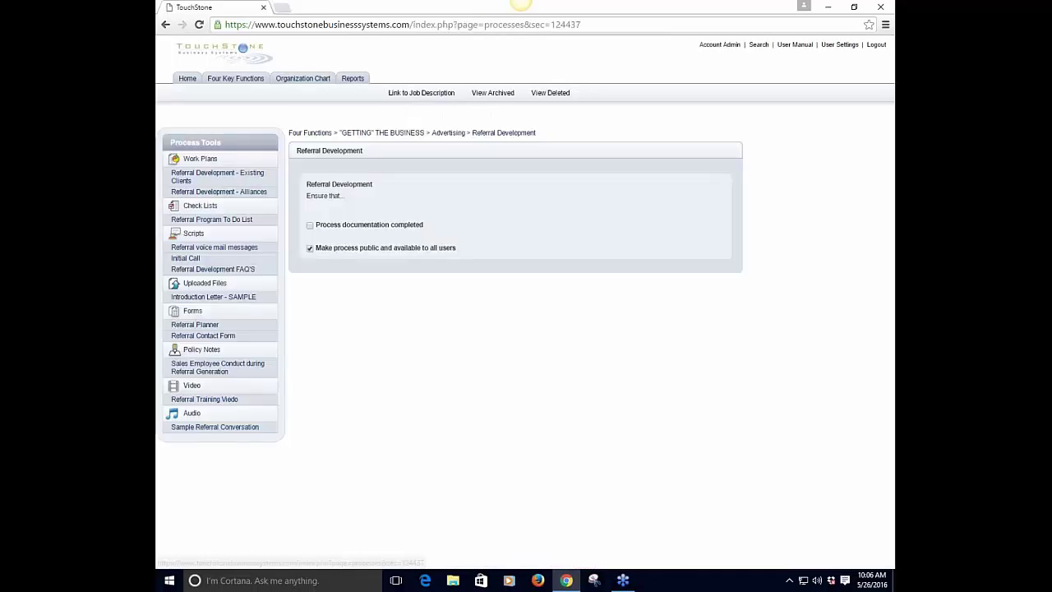
pyautogui.click(310, 247)
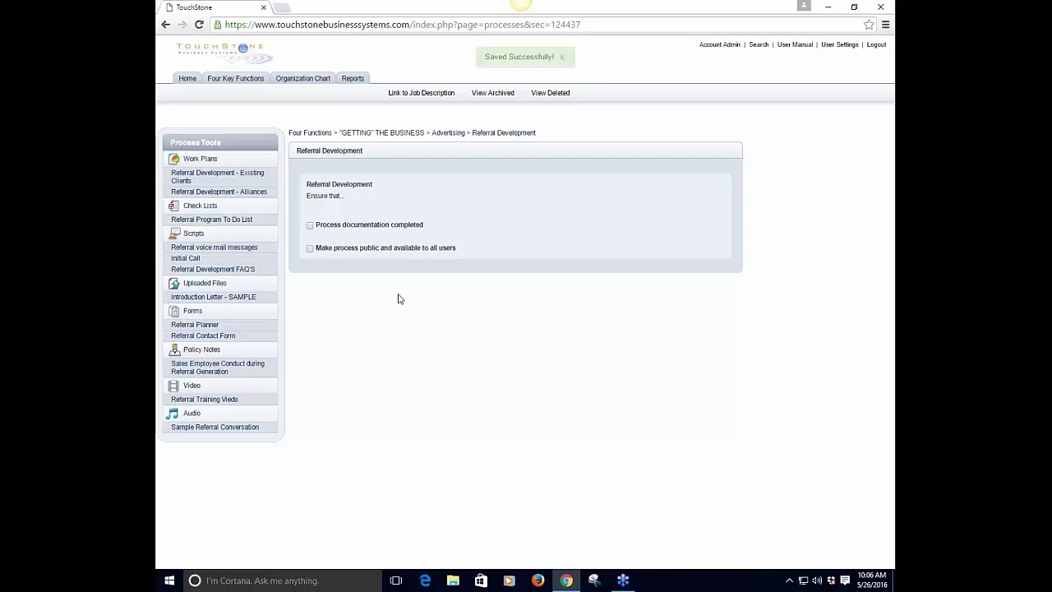
# Review the process's job description links, look at the Existing Clients work plan, and return to the Referral Development process details.
pyautogui.click(428, 96)
pyautogui.click(753, 133)
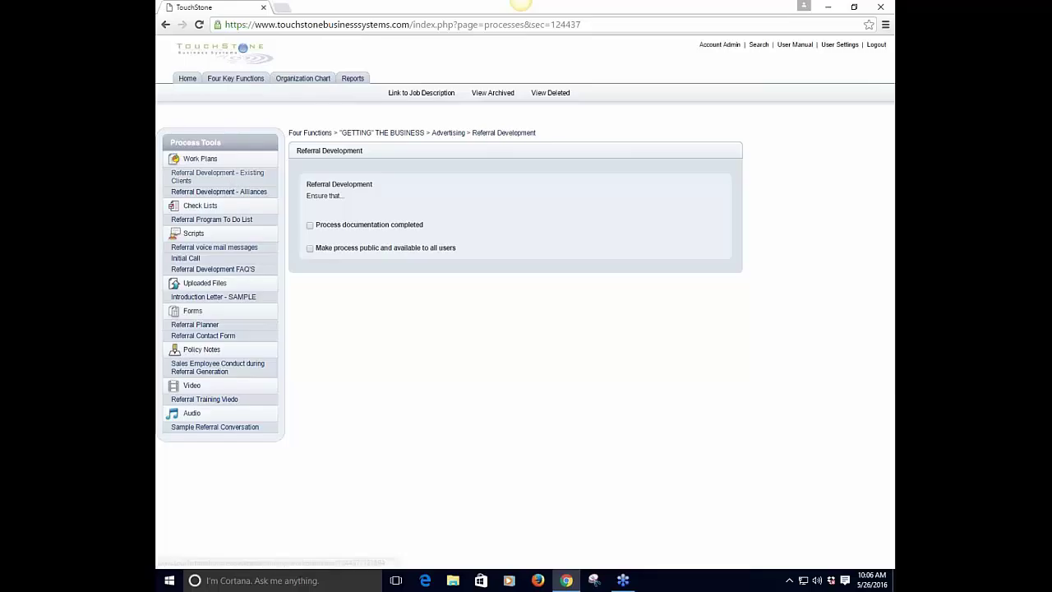
pyautogui.click(247, 176)
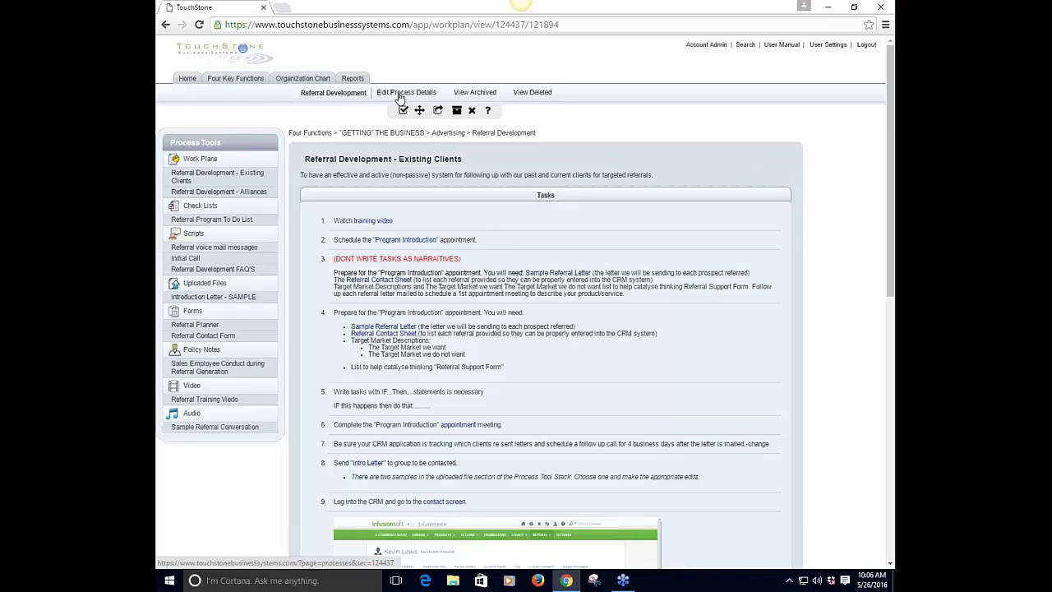
pyautogui.click(405, 95)
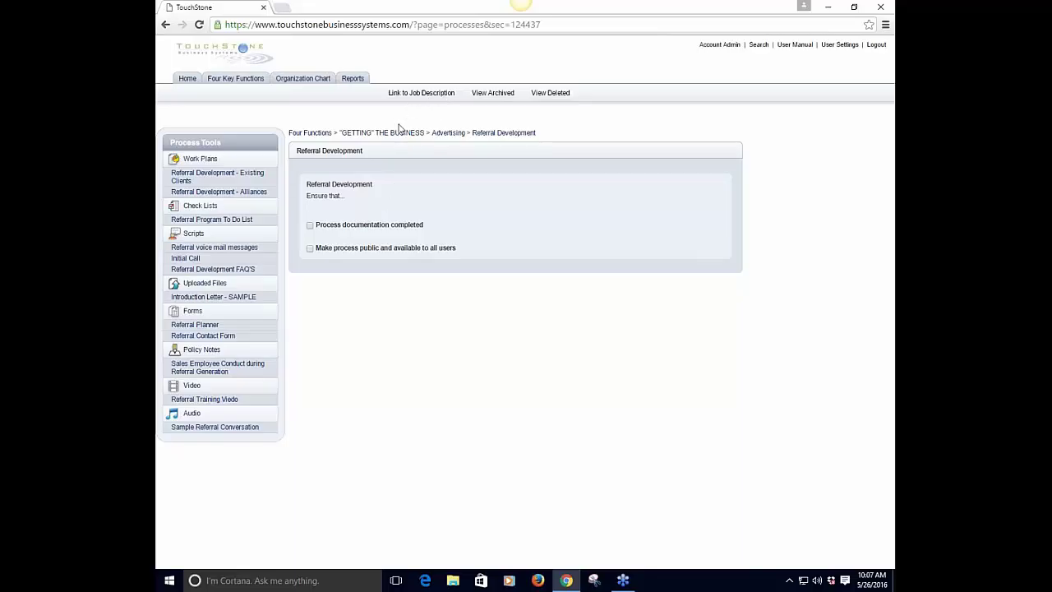
pyautogui.click(516, 133)
# Unlink the Sales Person job description from the Referral Development process and link it again.
pyautogui.click(420, 94)
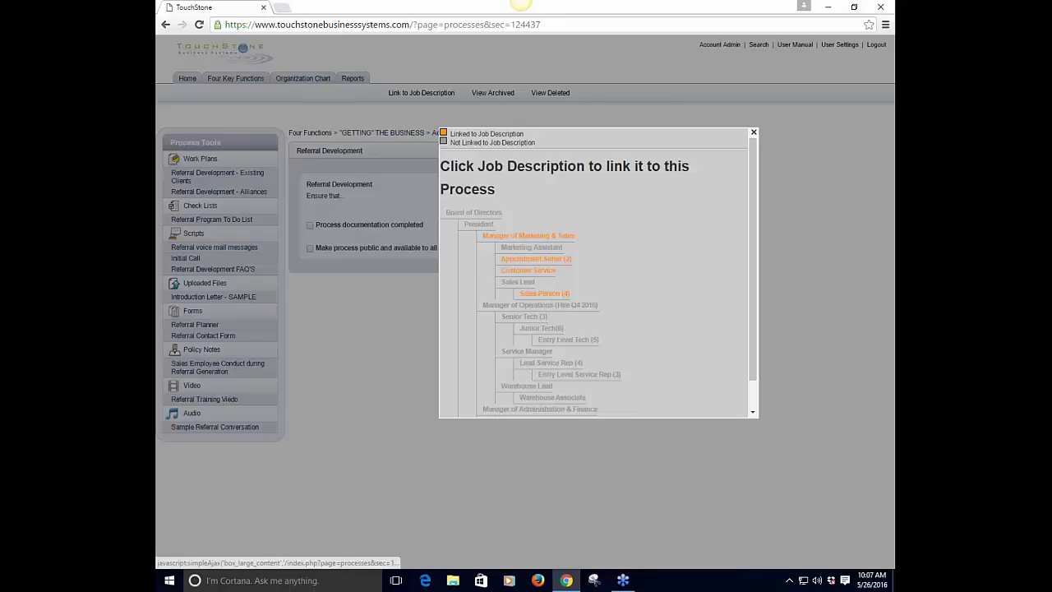
pyautogui.click(544, 294)
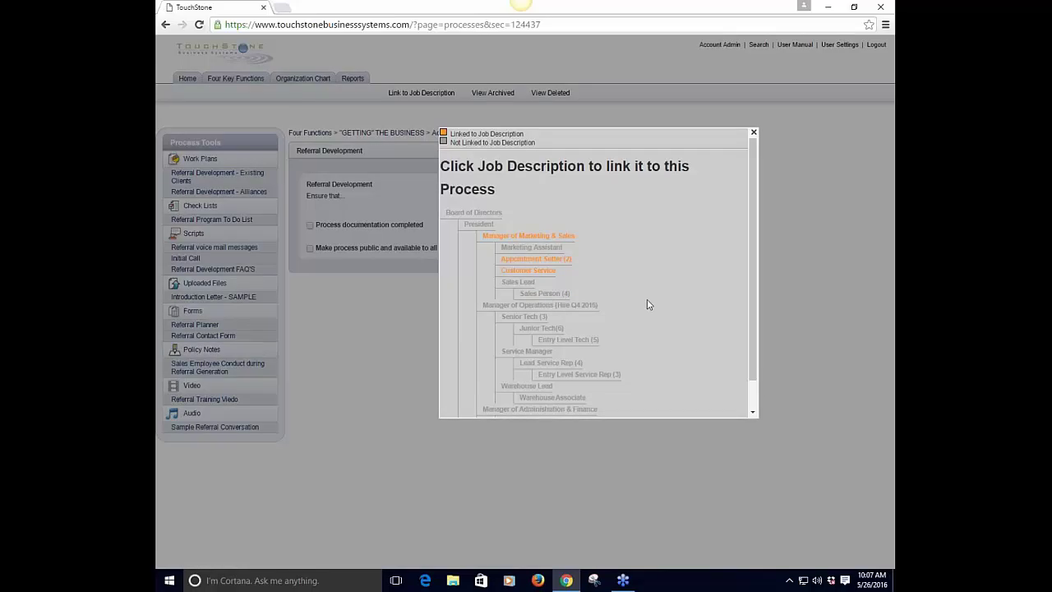
pyautogui.click(544, 296)
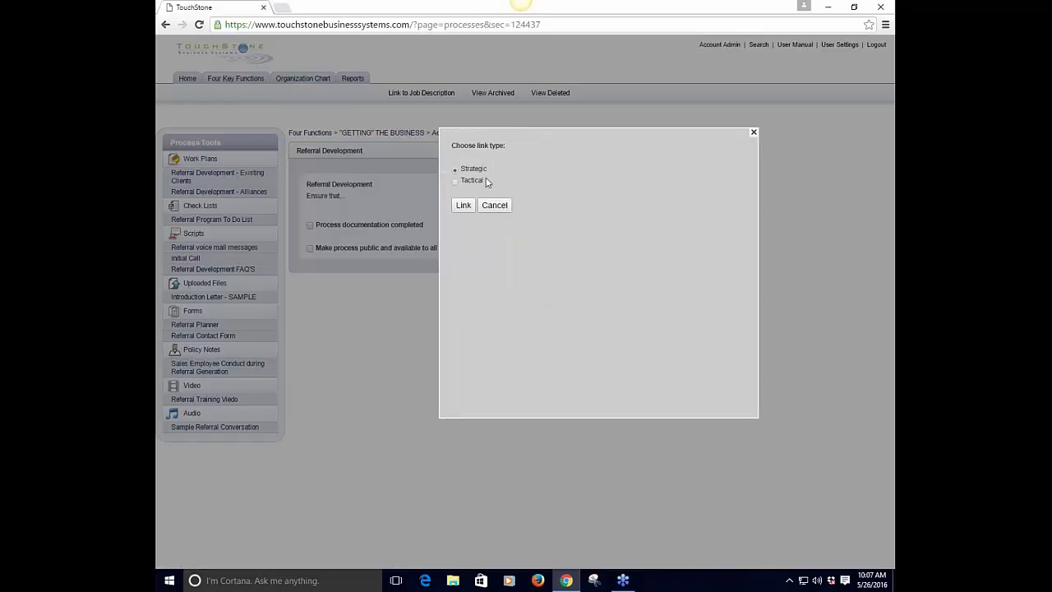
pyautogui.click(464, 206)
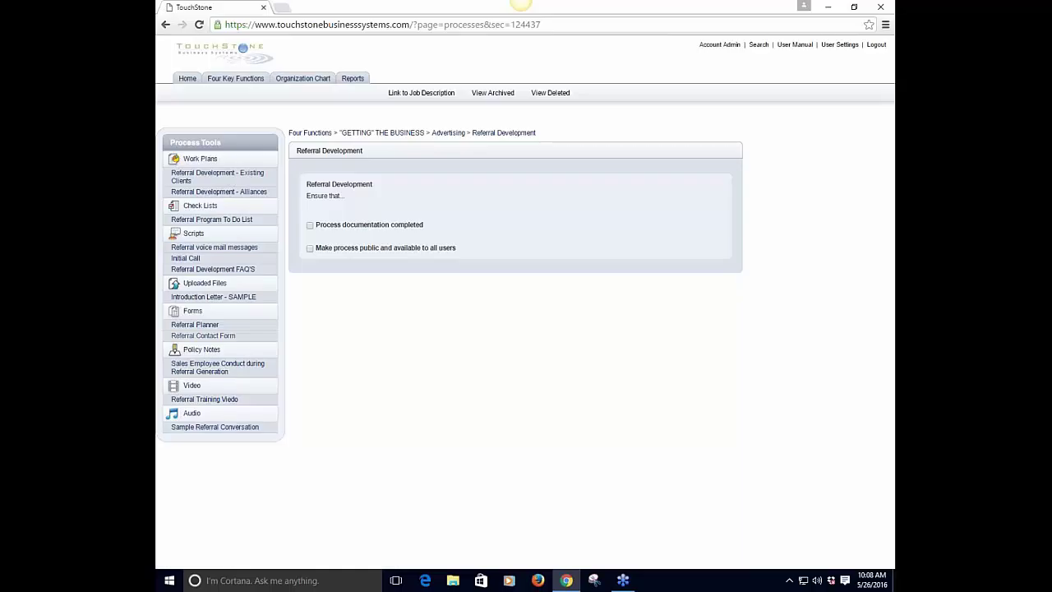
# Rename the Existing Clients work plan to "Referral Development - Existing Clients - version 1" and archive it.
pyautogui.click(219, 174)
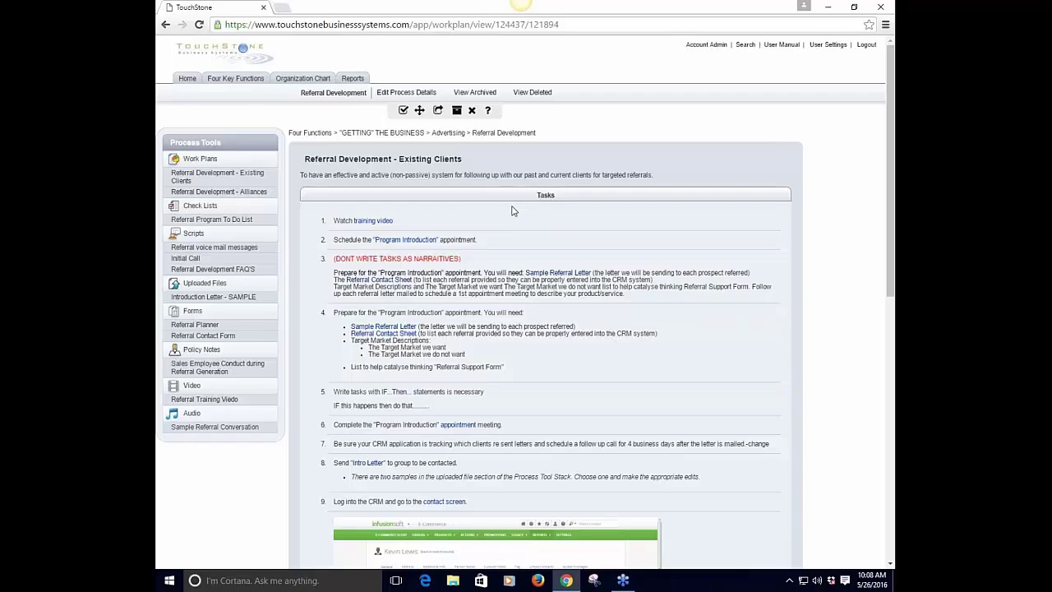
pyautogui.click(429, 159)
pyautogui.click(483, 162)
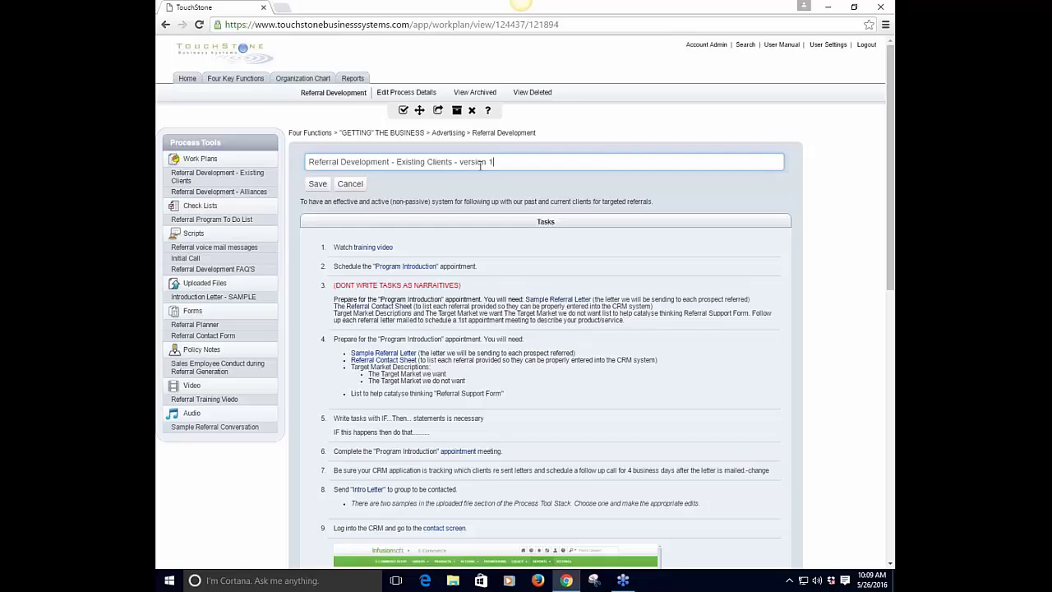
pyautogui.click(317, 184)
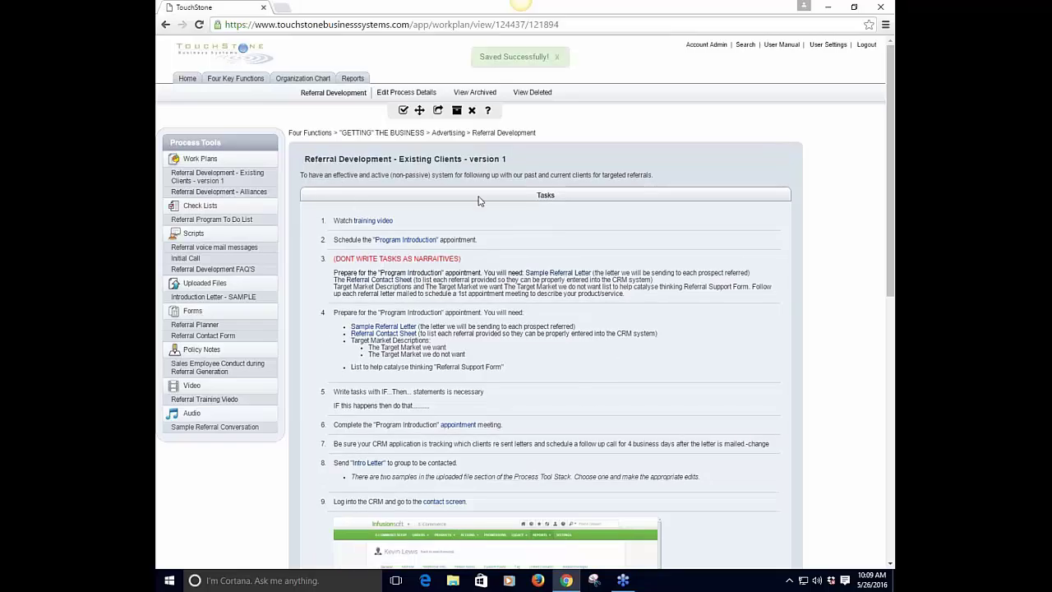
pyautogui.click(457, 113)
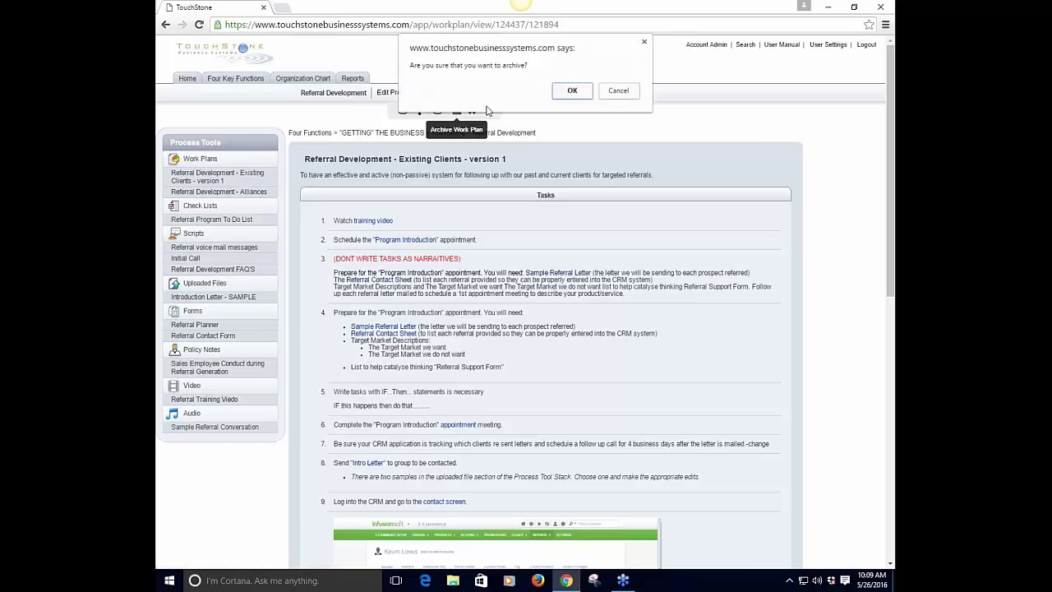
pyautogui.click(577, 90)
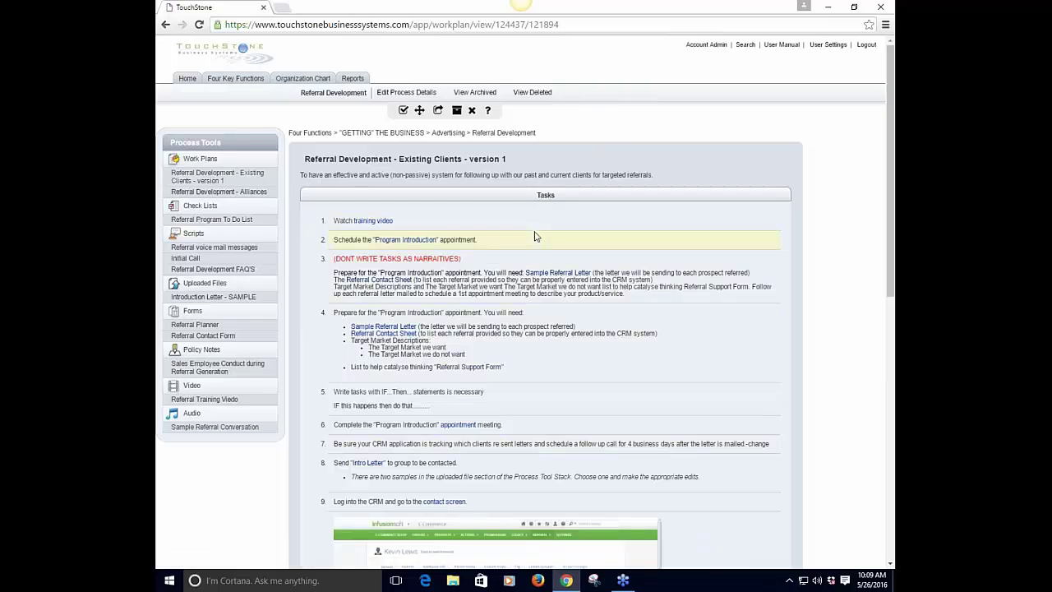
# Remove the "- version 1" suffix from the active work plan's title and save it as "Referral Development - Existing Clients".
pyautogui.click(456, 158)
pyautogui.moveTo(514, 162); pyautogui.dragTo(456, 167)
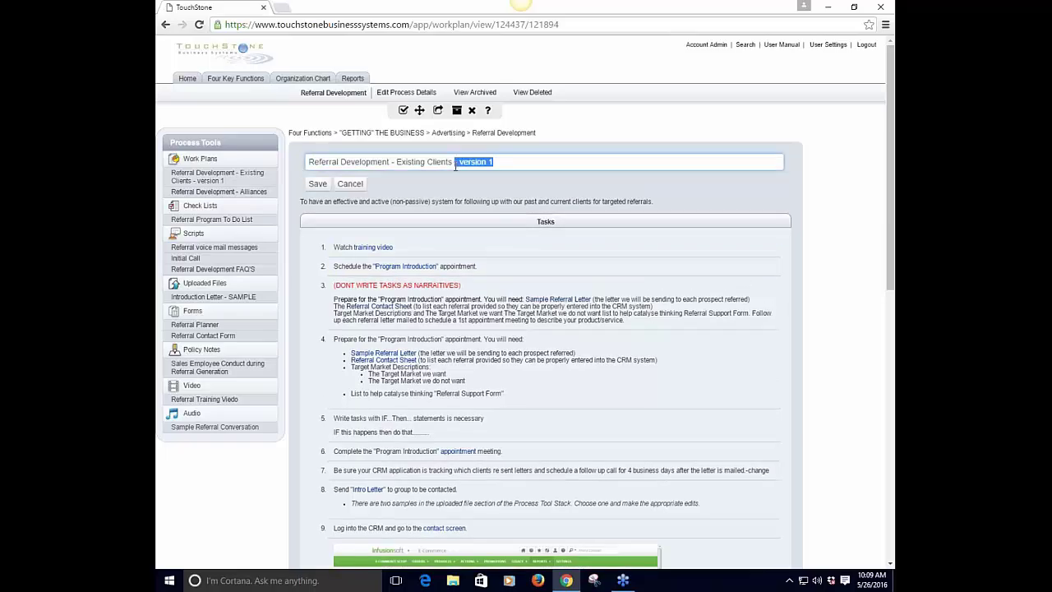
pyautogui.press('BackSpace')
pyautogui.click(312, 184)
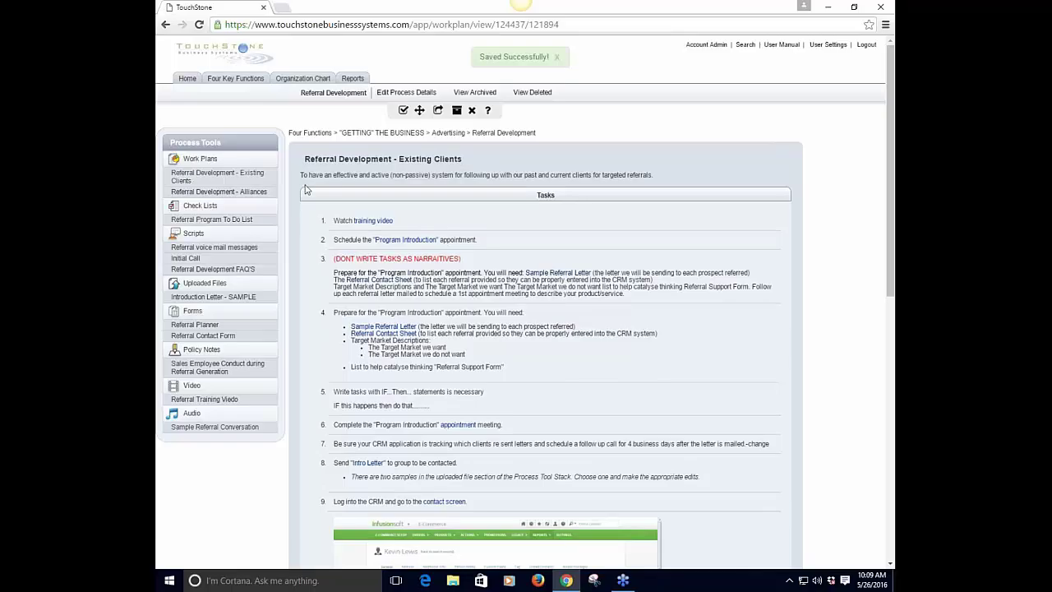
# Restore "Referral Development - Existing Clients - version 1" from the archived work plans.
pyautogui.click(472, 93)
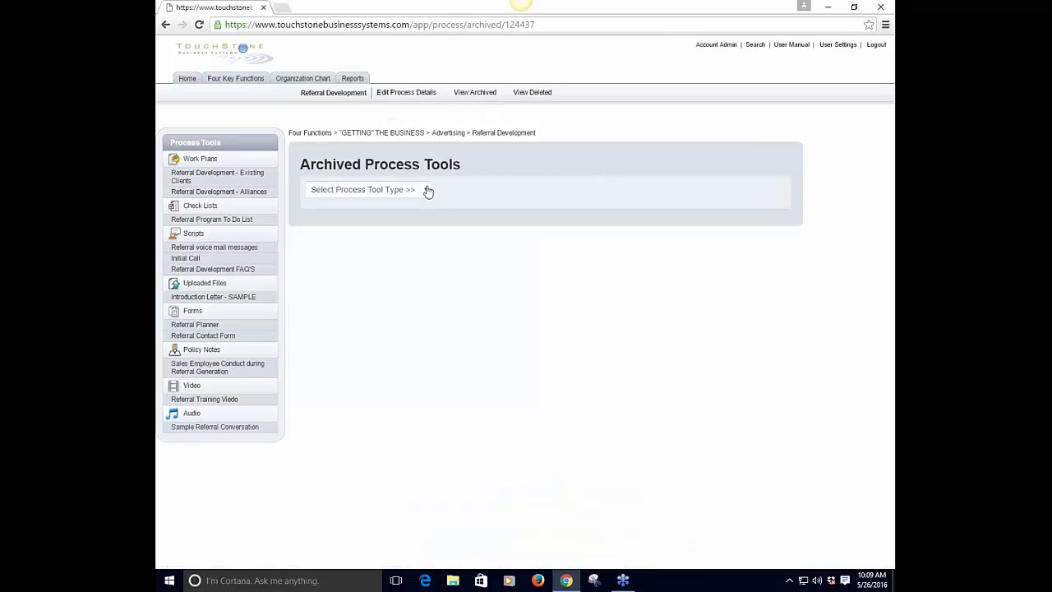
pyautogui.click(427, 190)
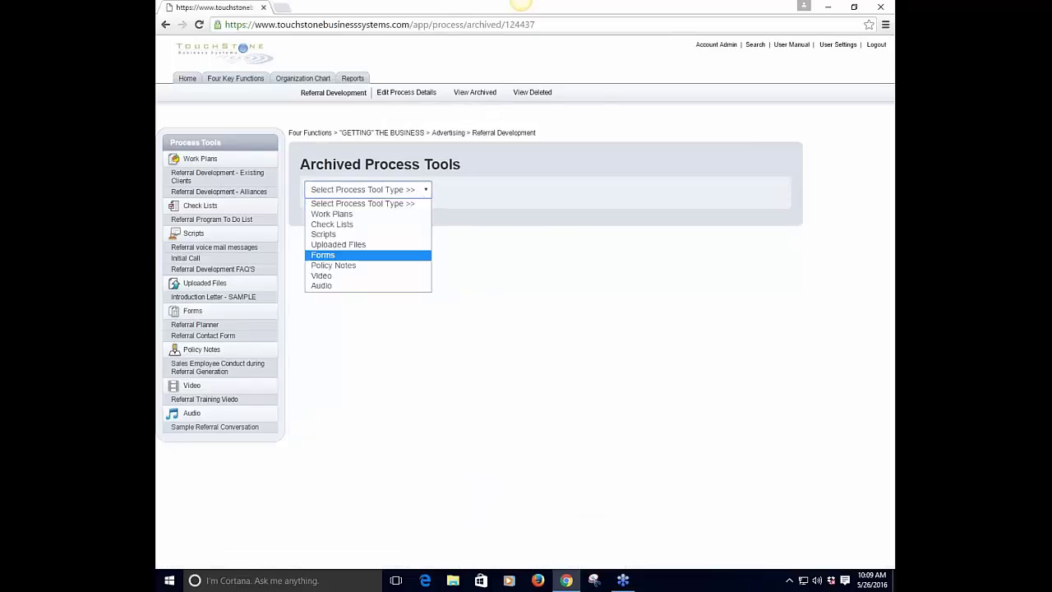
pyautogui.click(378, 214)
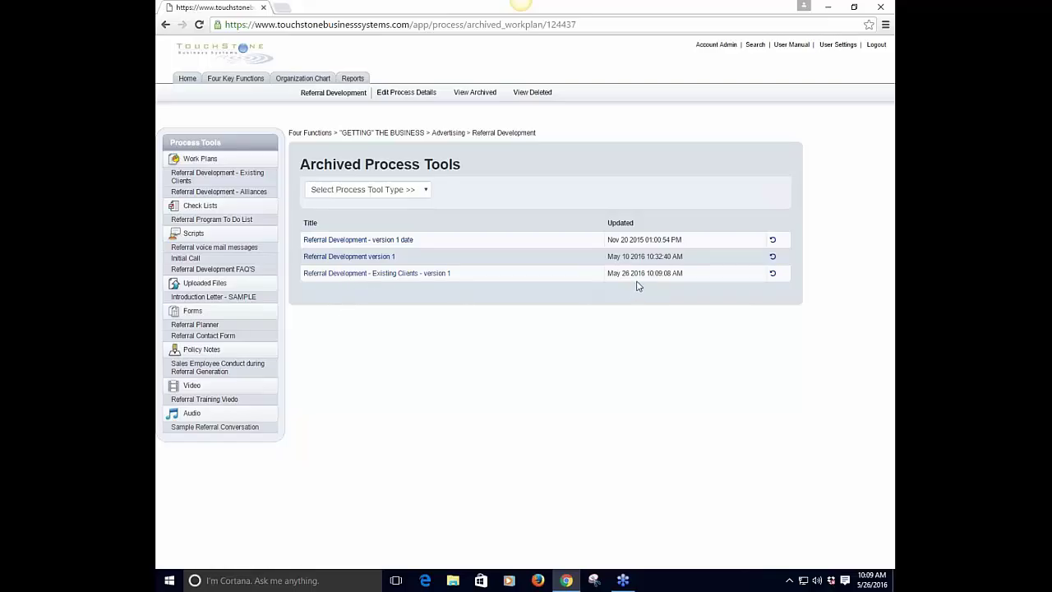
pyautogui.click(772, 277)
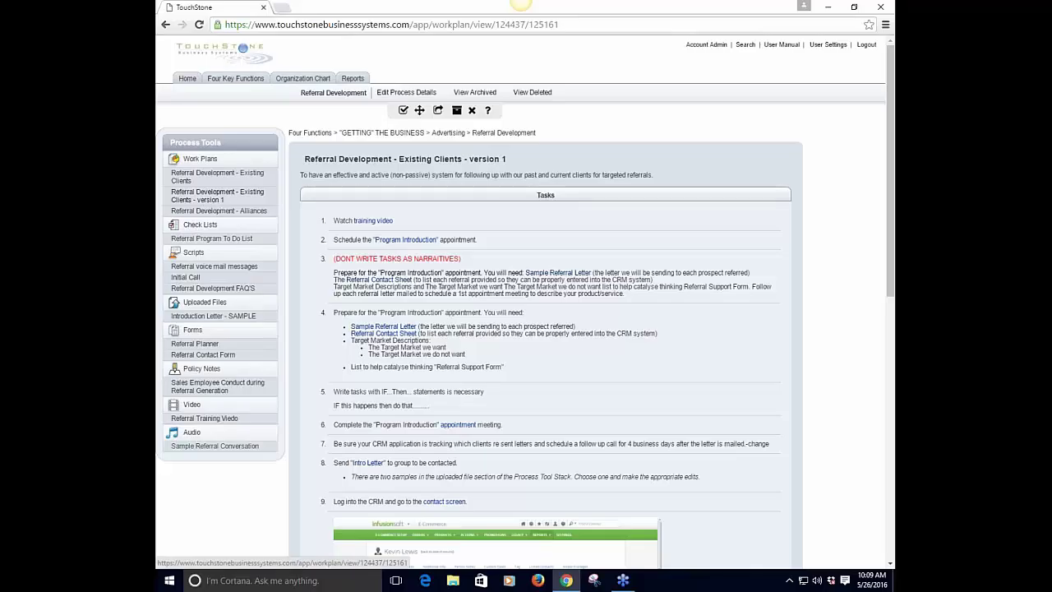
# List the archived work plans and view "Referral Development version 1".
pyautogui.click(483, 97)
pyautogui.click(423, 194)
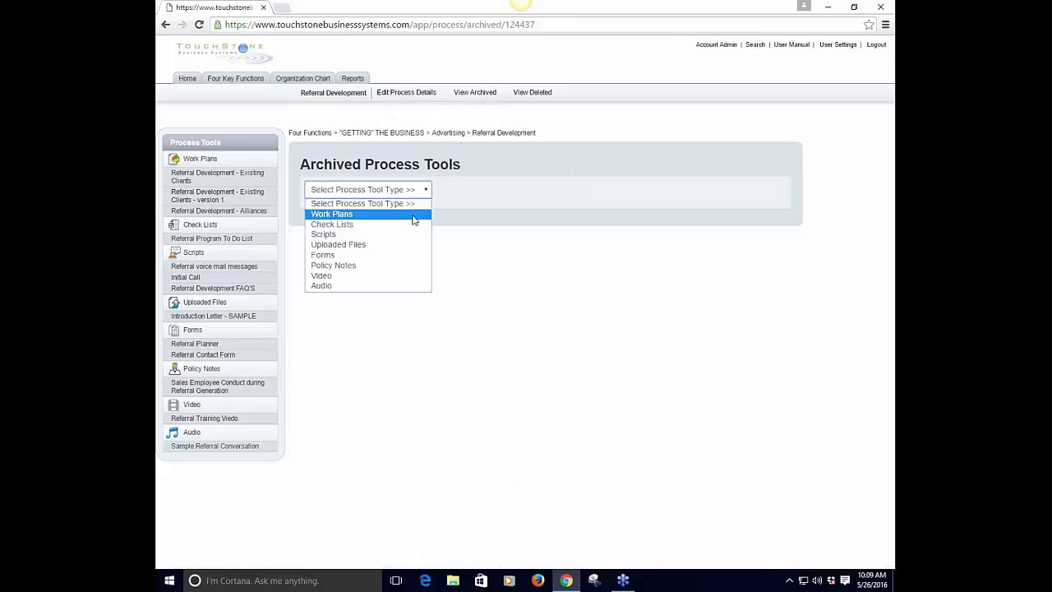
pyautogui.click(413, 216)
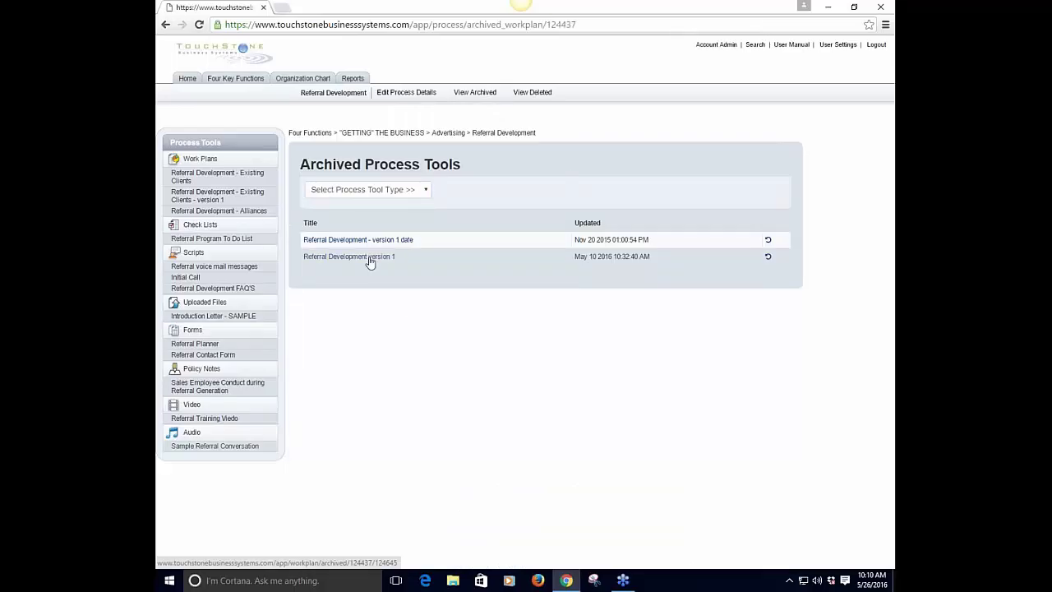
pyautogui.click(370, 258)
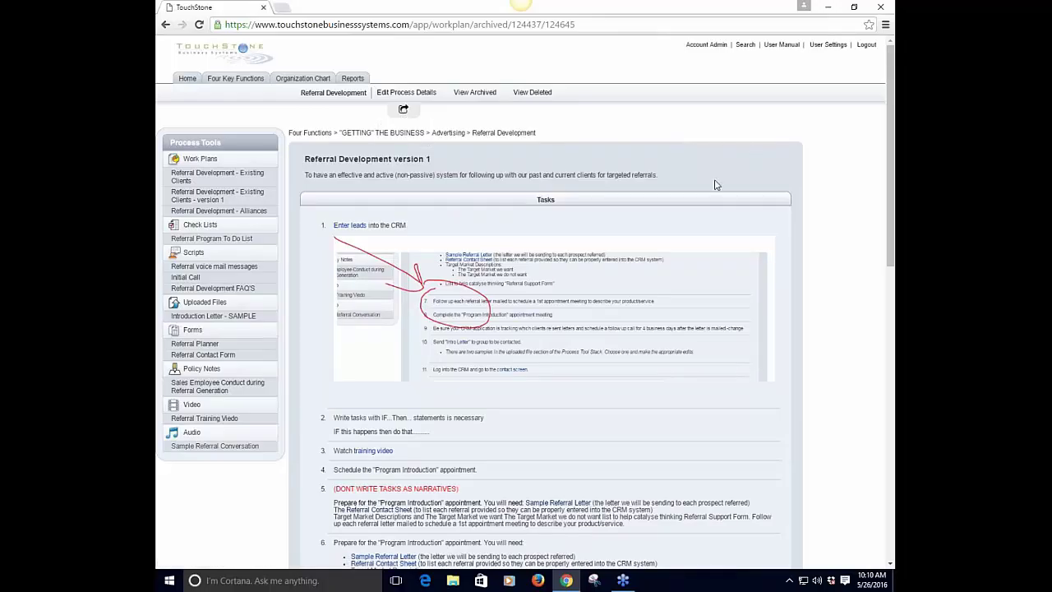
# Open the restored "Referral Development - Existing Clients - version 1" work plan and delete it.
pyautogui.click(211, 197)
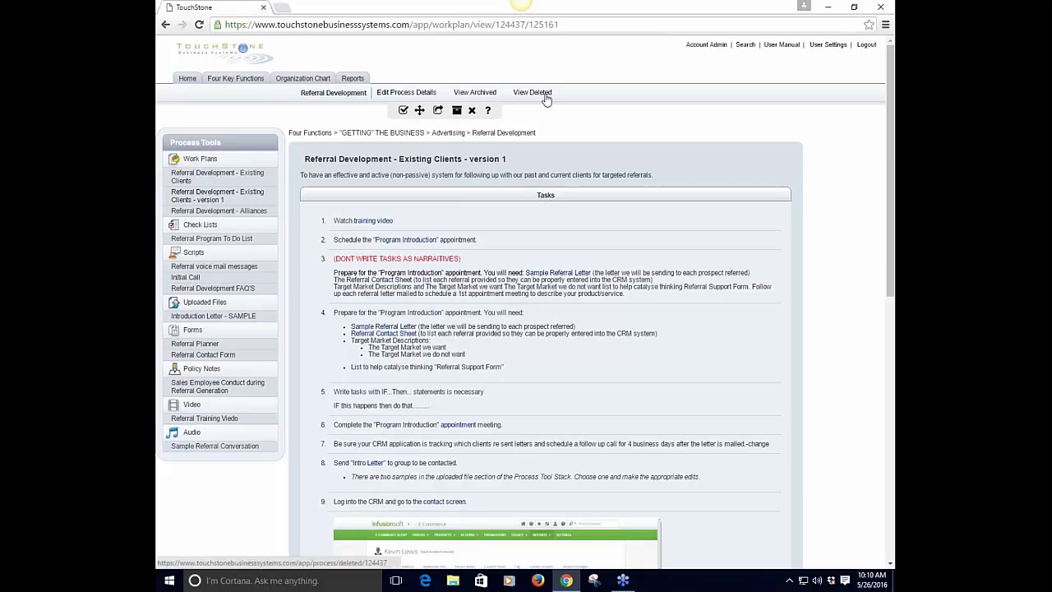
pyautogui.click(473, 113)
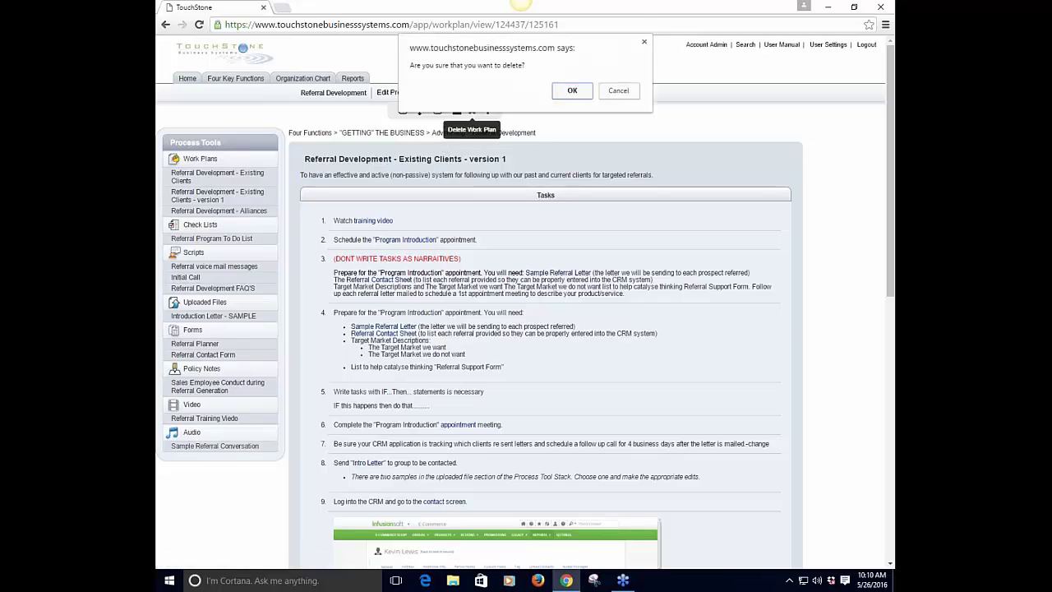
pyautogui.click(573, 92)
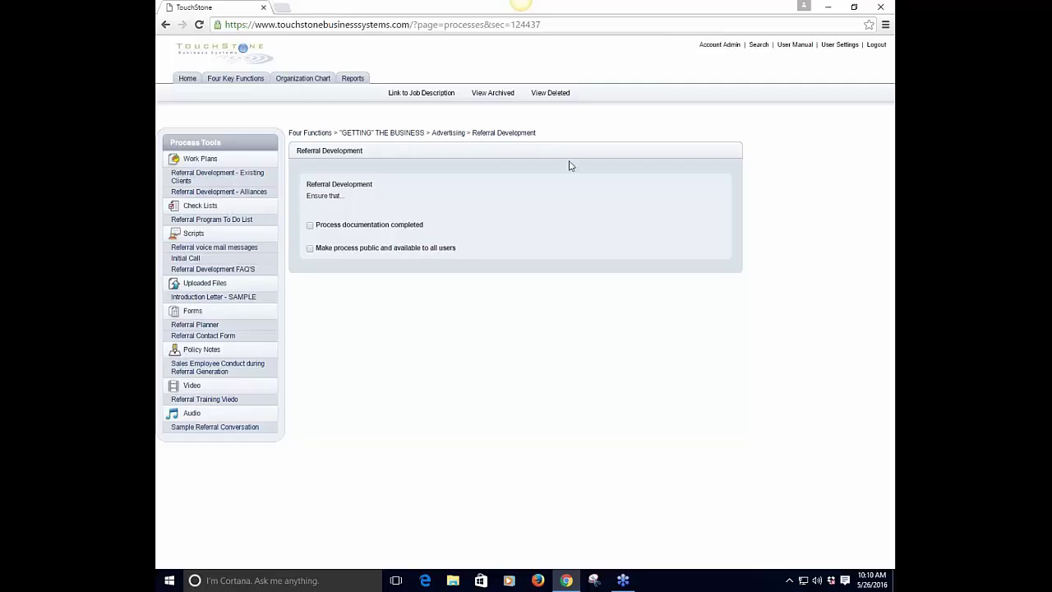
# List the deleted work plans of the Referral Development process and locate "Referral Development - Existing Clients - version 1".
pyautogui.click(552, 96)
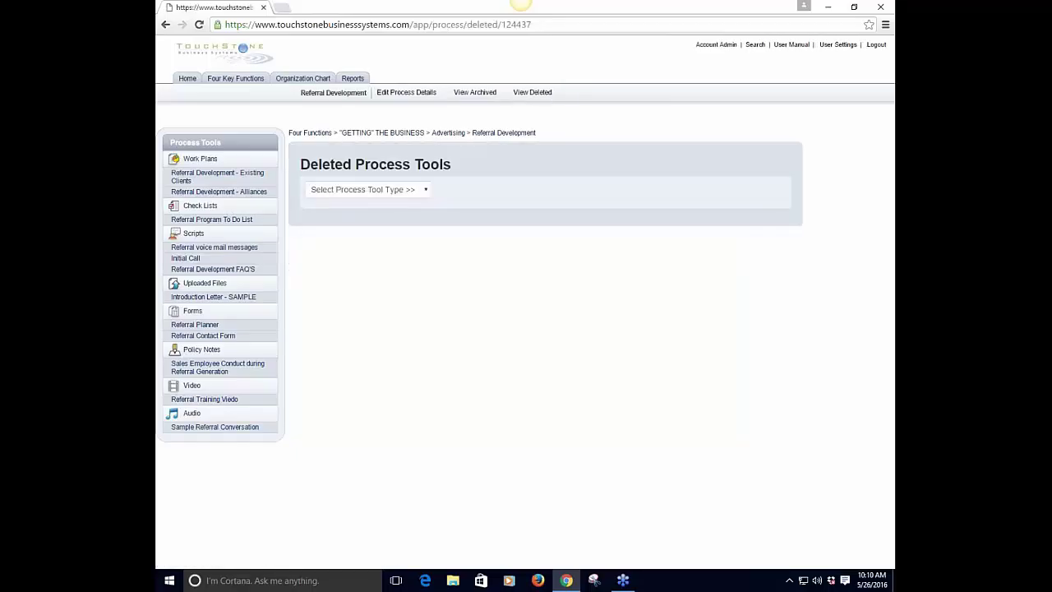
pyautogui.click(424, 190)
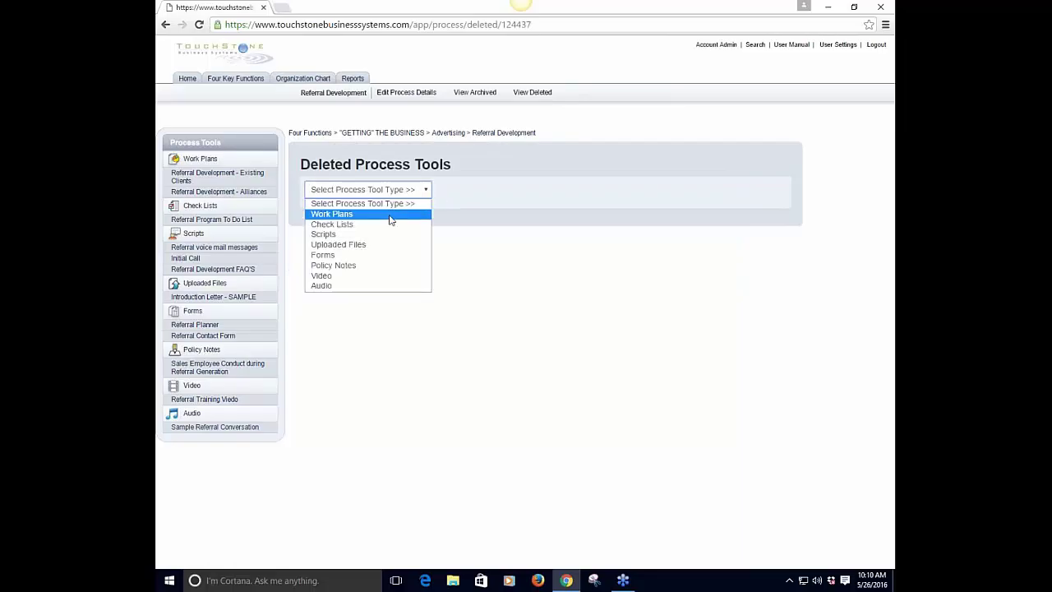
pyautogui.click(390, 217)
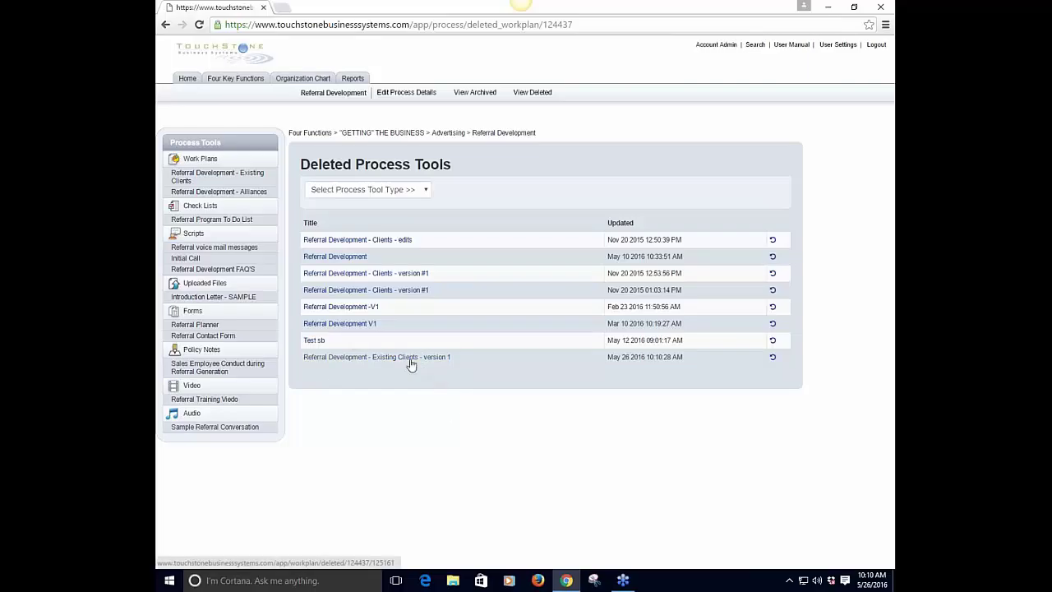
pyautogui.click(772, 359)
# Convert the "Referral Development - Existing Clients" work plan to a check list and return to the original work plan.
pyautogui.click(249, 177)
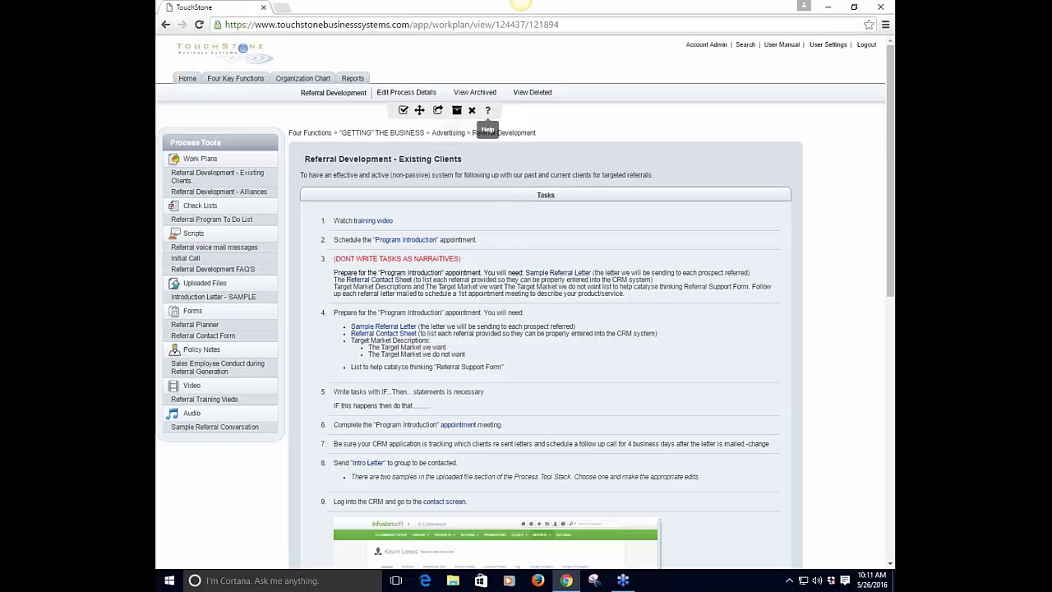
pyautogui.click(402, 111)
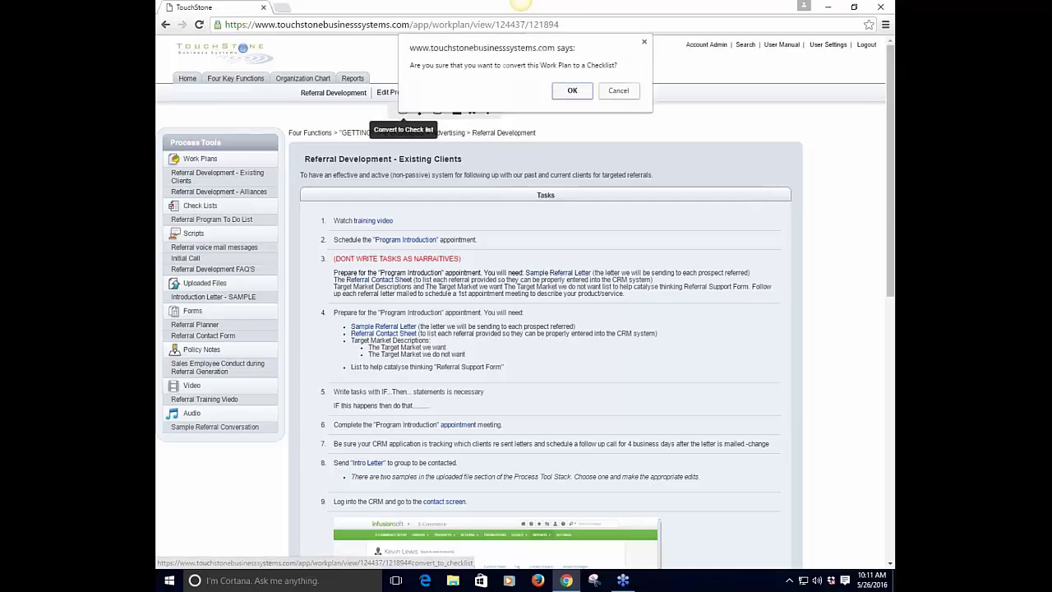
pyautogui.click(568, 93)
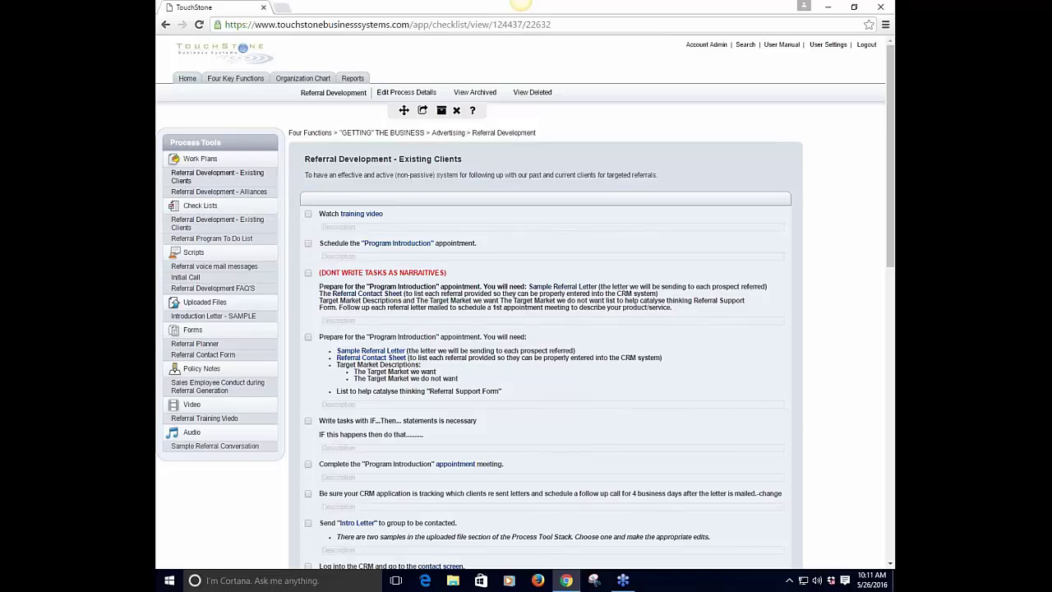
pyautogui.click(244, 180)
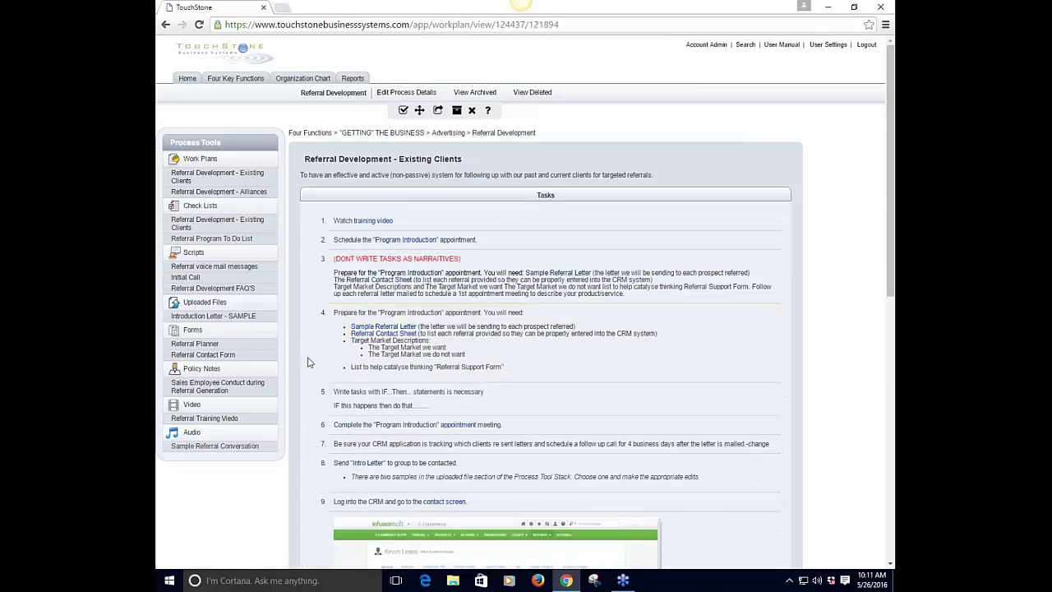
# Delete the "Referral Development - Existing Clients" check list and reopen the work plan of the same name.
pyautogui.click(226, 226)
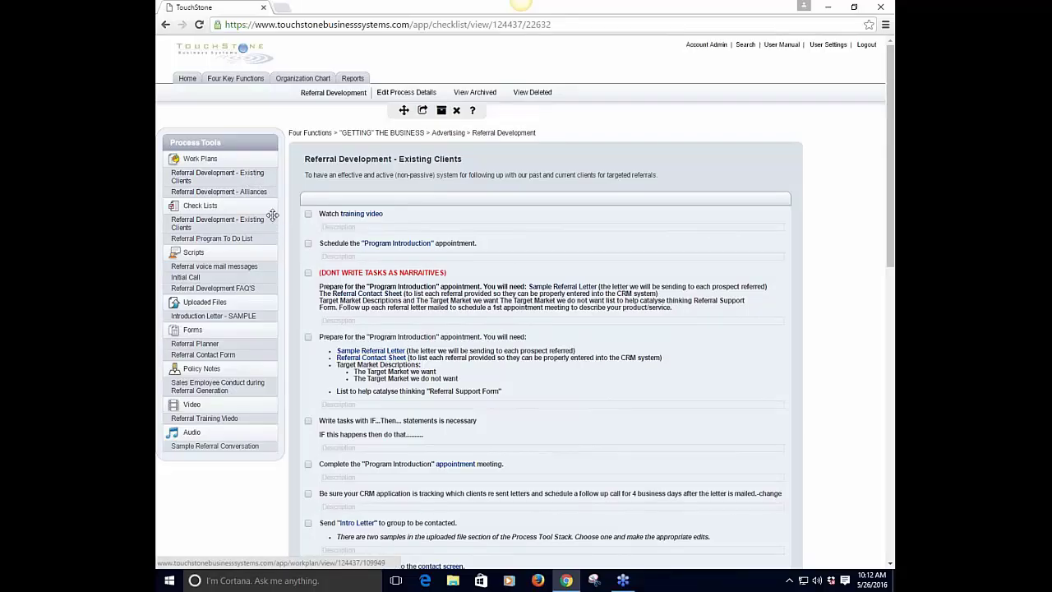
pyautogui.click(456, 110)
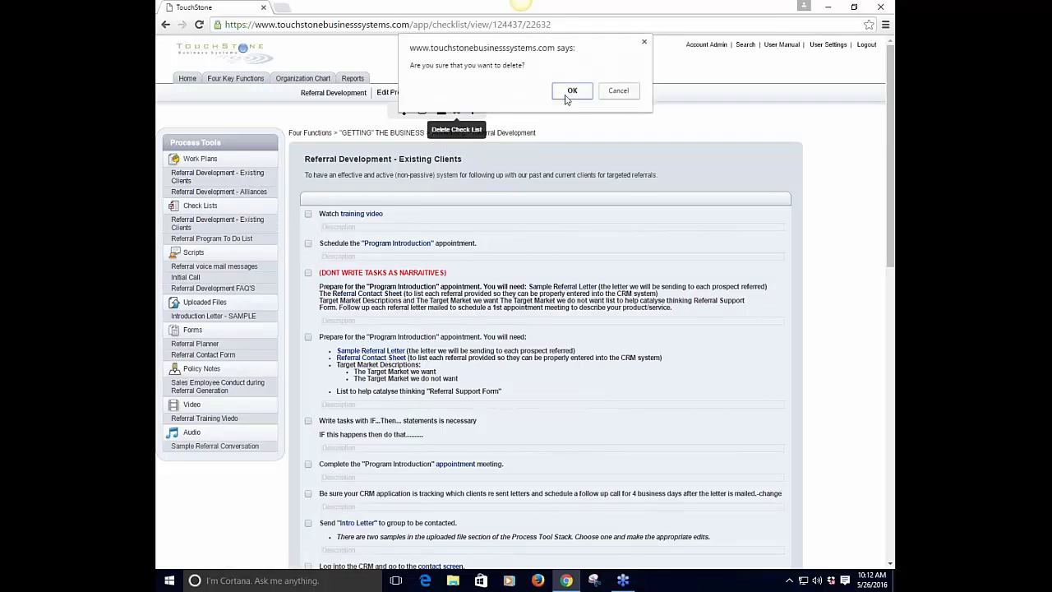
pyautogui.click(568, 90)
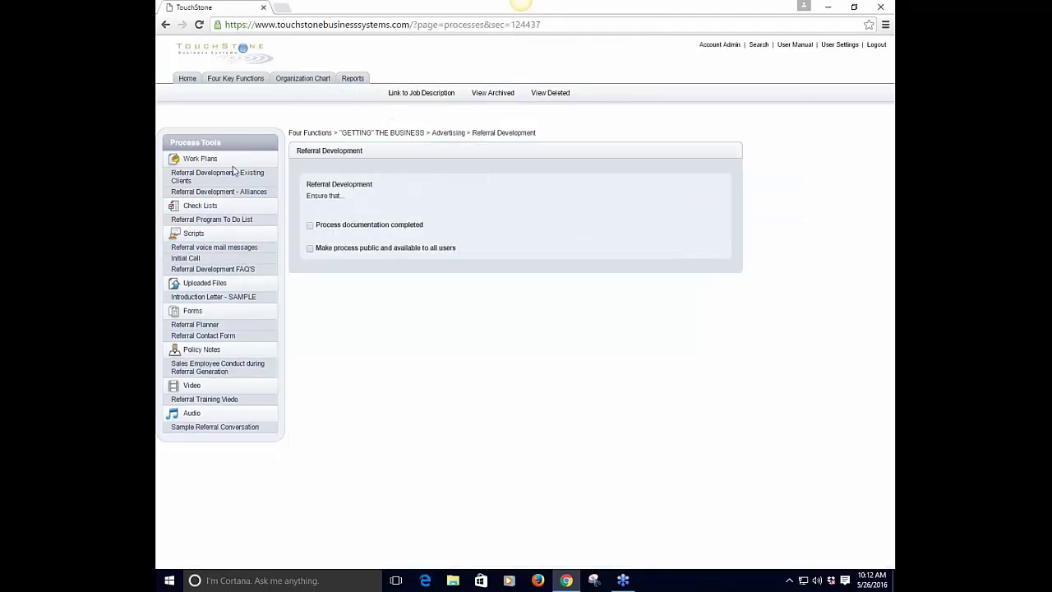
pyautogui.click(232, 175)
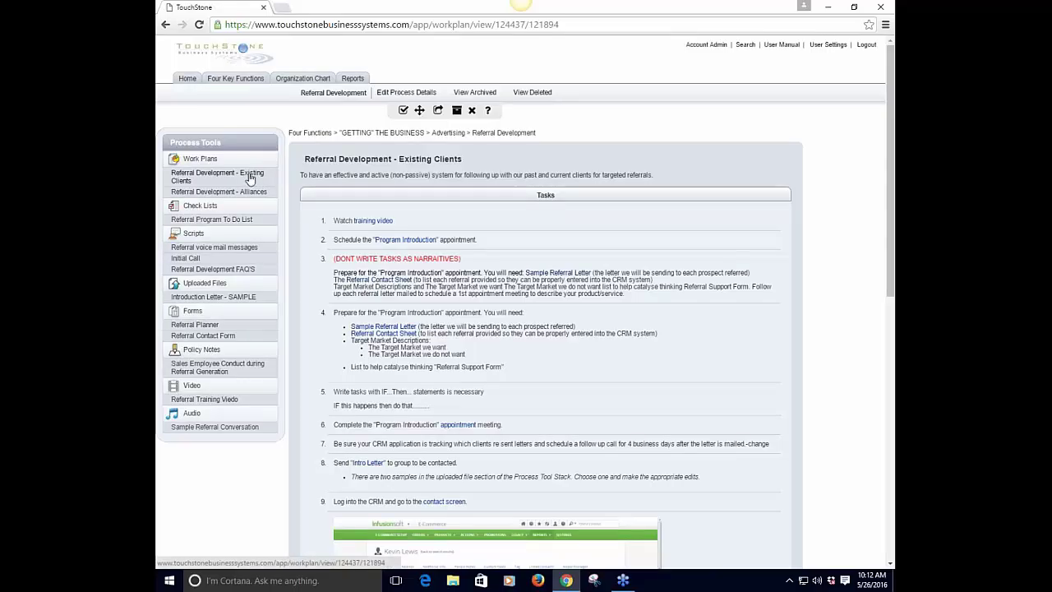
# Choose type Admin and process Office Maintenance as the move destination for the "Referral Development - Existing Clients" work plan, and leave without saving.
pyautogui.click(251, 178)
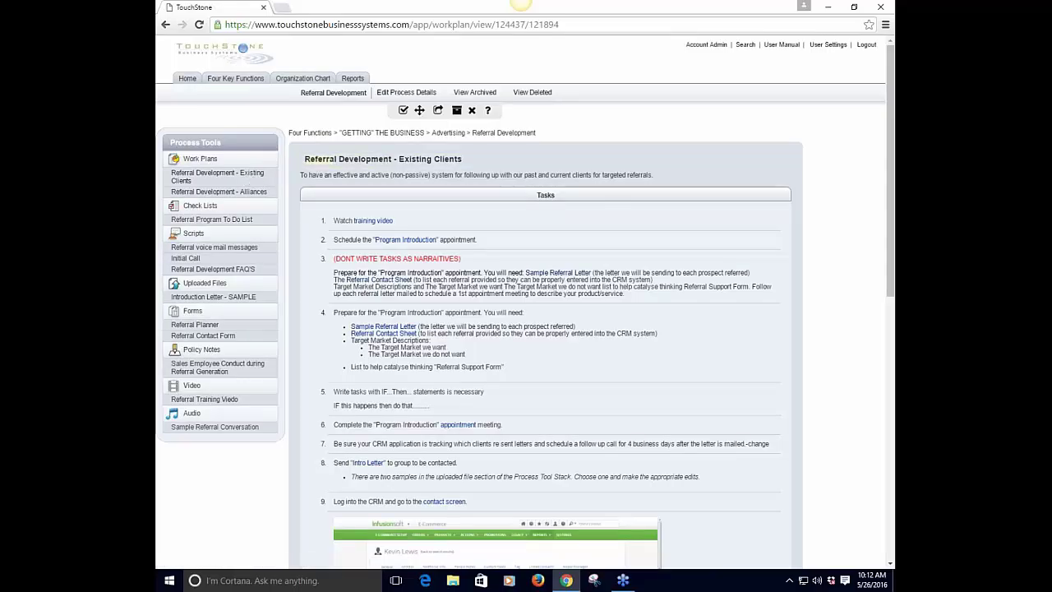
pyautogui.click(419, 110)
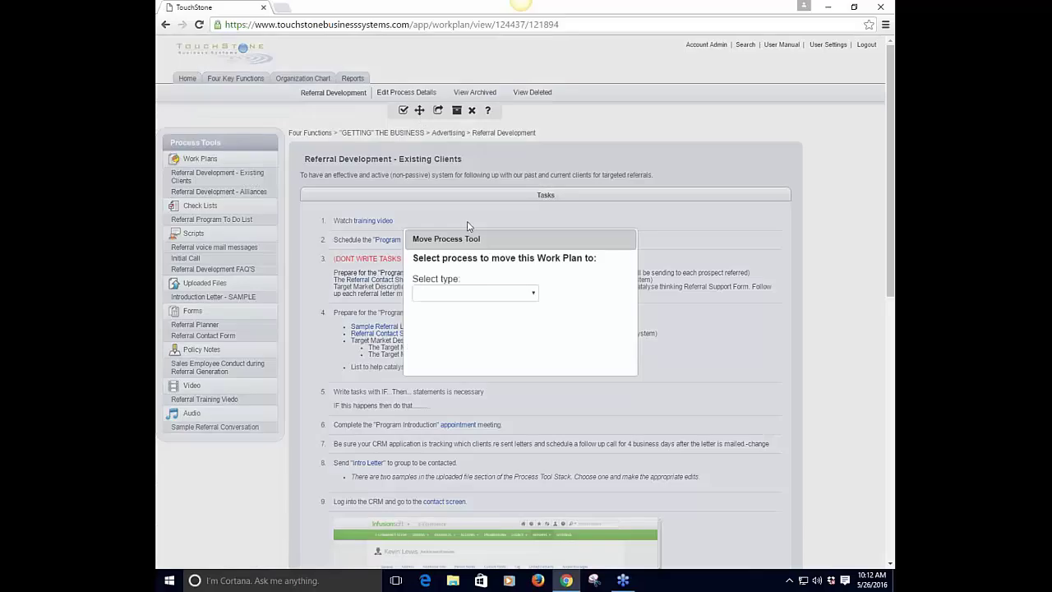
pyautogui.click(534, 298)
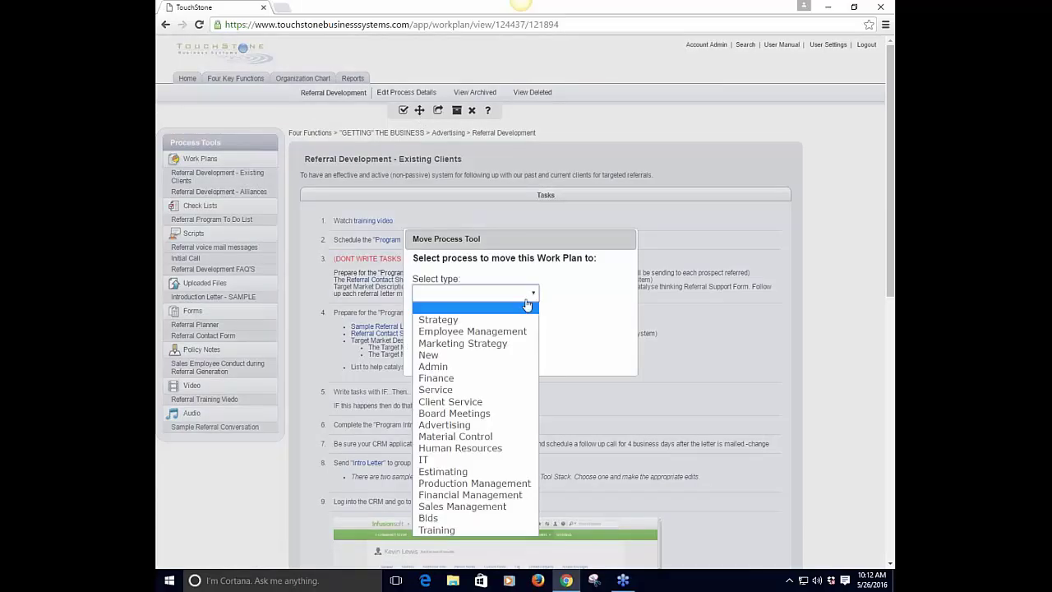
pyautogui.click(473, 367)
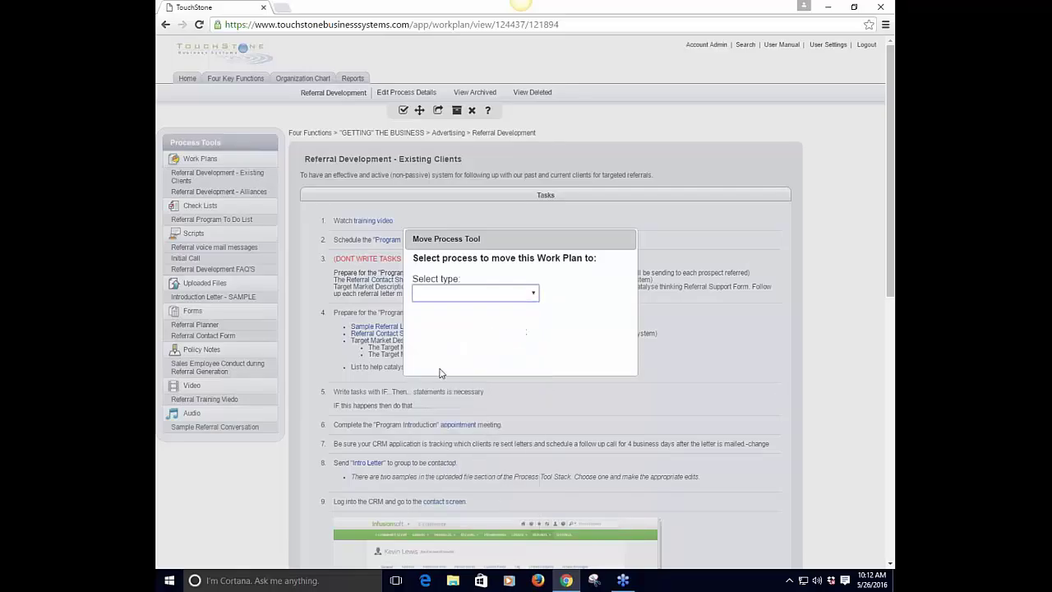
pyautogui.click(530, 337)
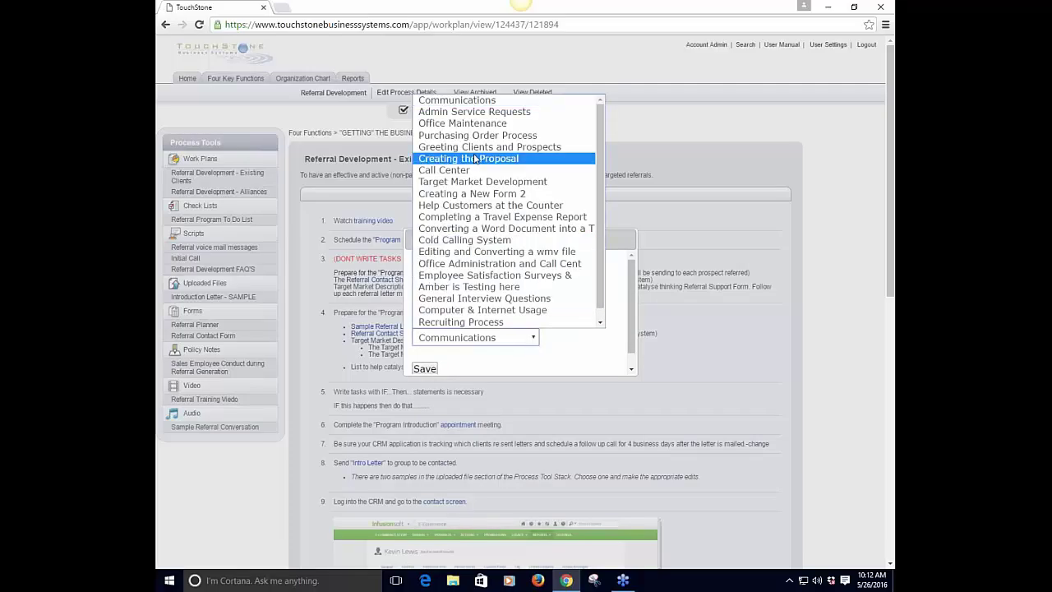
pyautogui.click(473, 124)
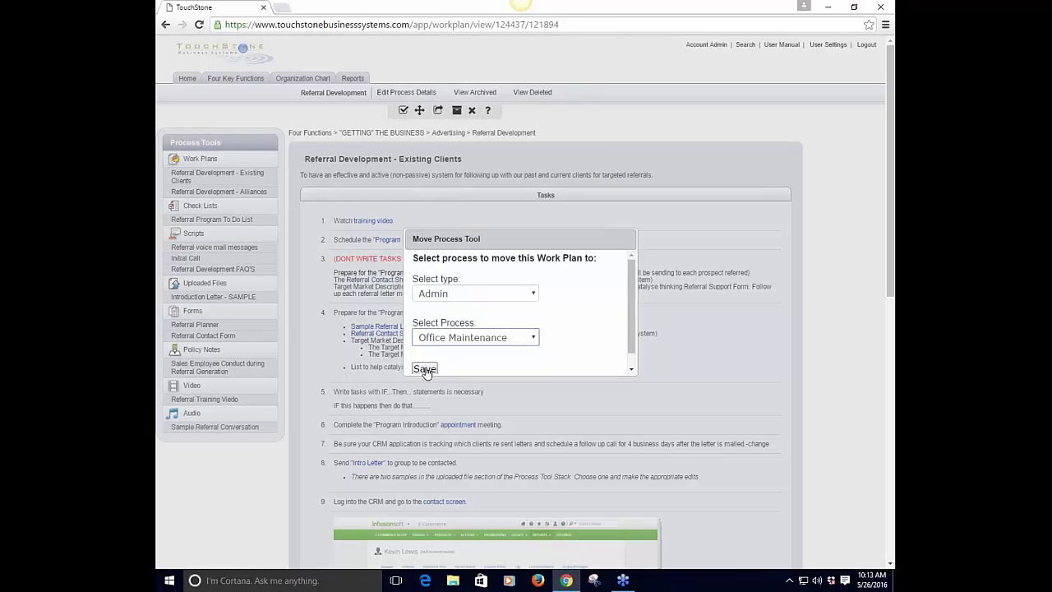
pyautogui.click(276, 192)
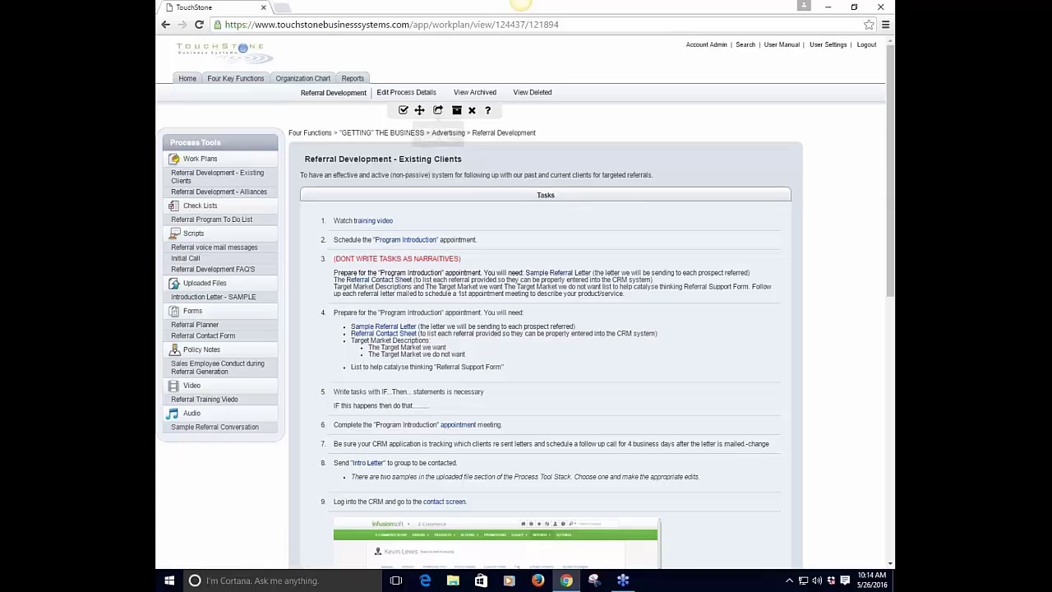
# Preview the "Referral Development - Existing Clients" work plan for printing, check its pages in full size and close the preview.
pyautogui.click(438, 110)
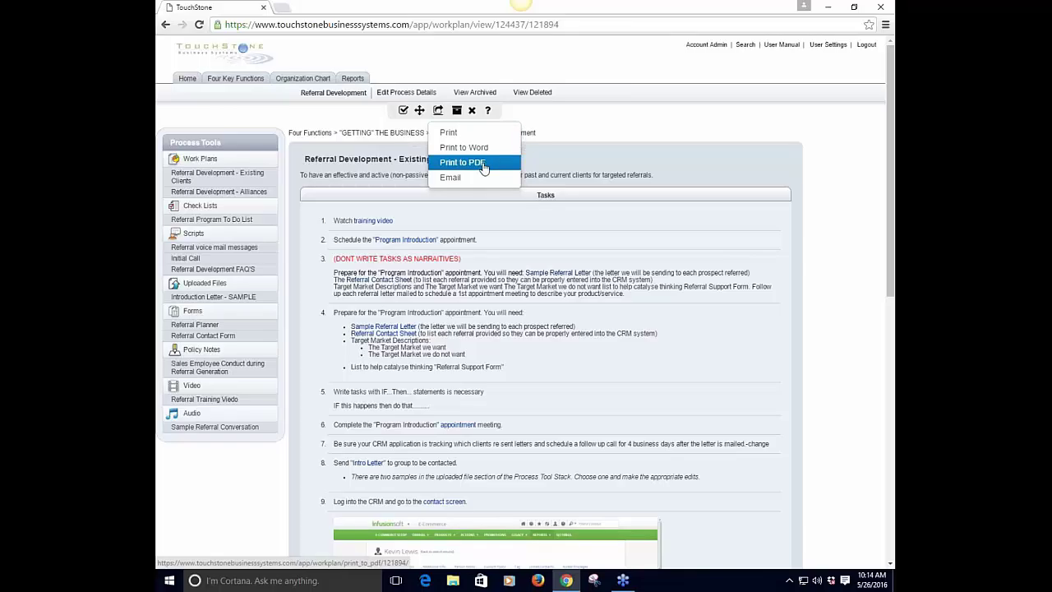
pyautogui.click(449, 133)
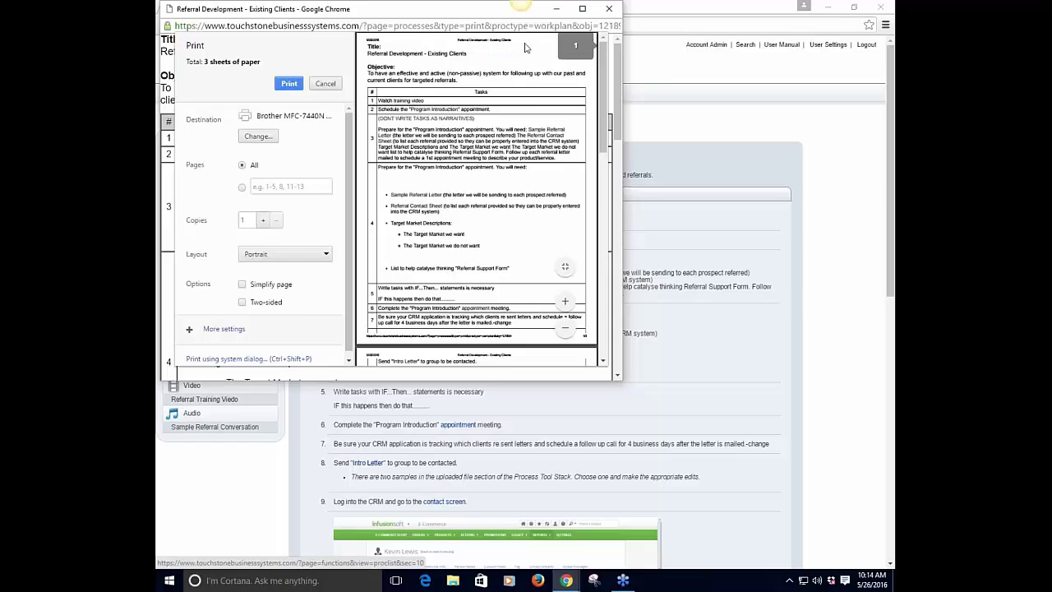
pyautogui.click(582, 8)
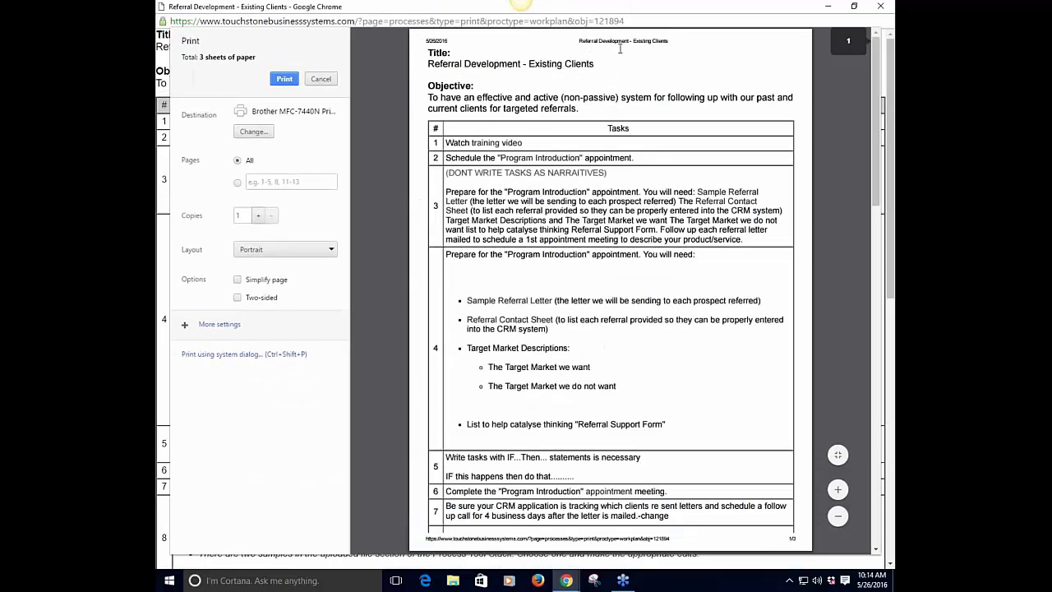
pyautogui.scroll(-3, 585, 277)
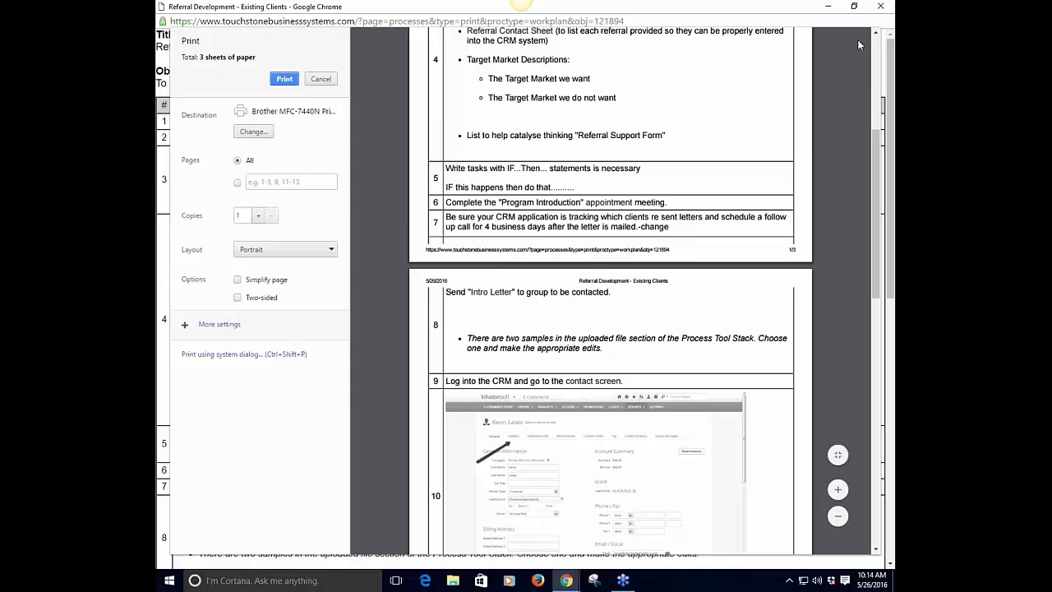
pyautogui.click(886, 8)
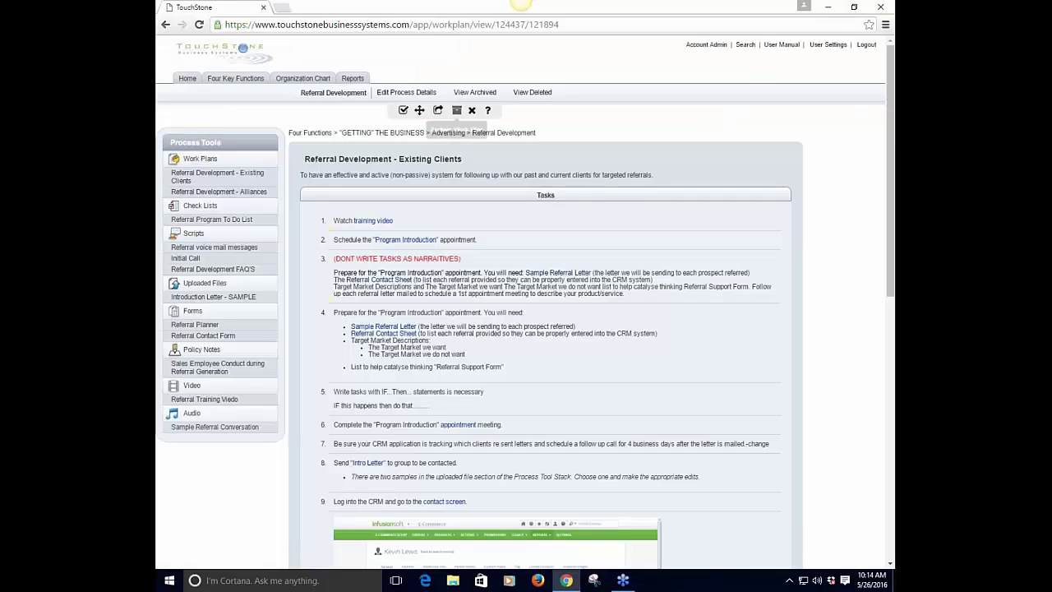
# View the form for emailing the work plan and close it without sending.
pyautogui.click(440, 112)
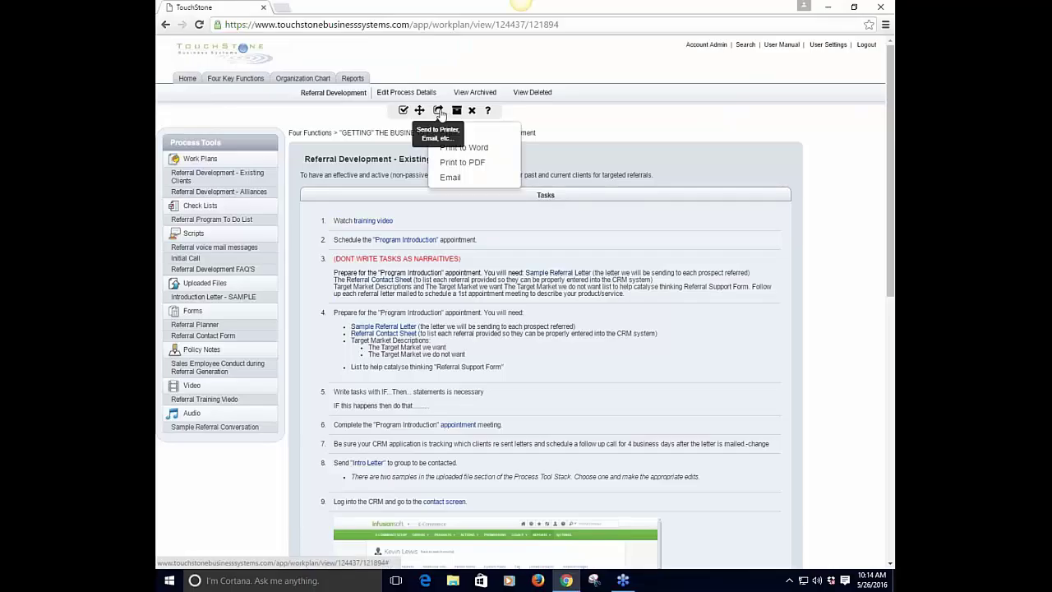
pyautogui.click(460, 179)
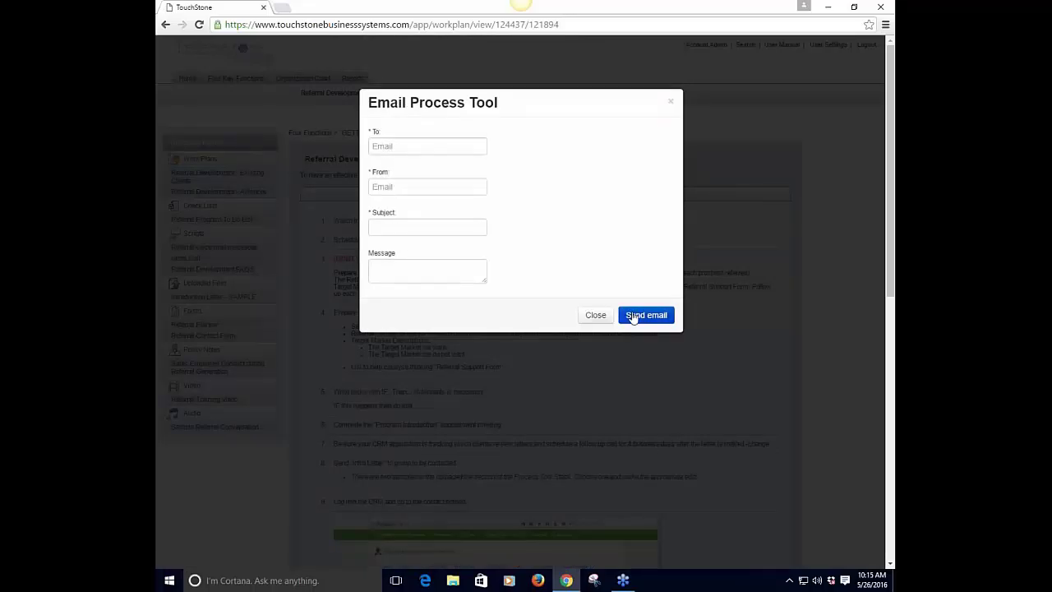
pyautogui.click(670, 102)
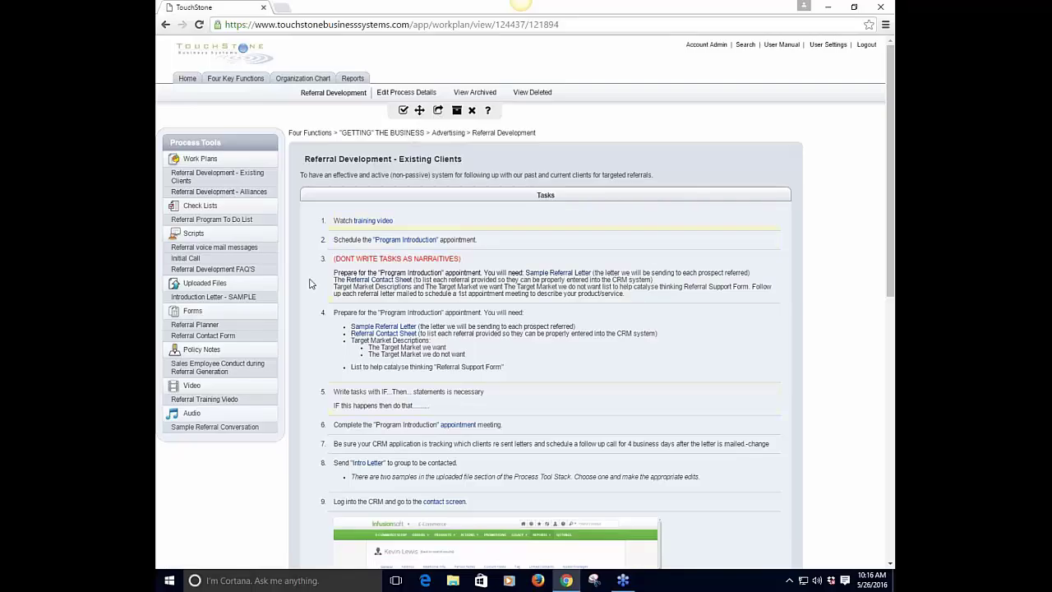
# Copy the web address of the "Referral Development - Existing Clients" work plan.
pyautogui.click(398, 24)
pyautogui.rightClick(397, 24)
pyautogui.click(419, 65)
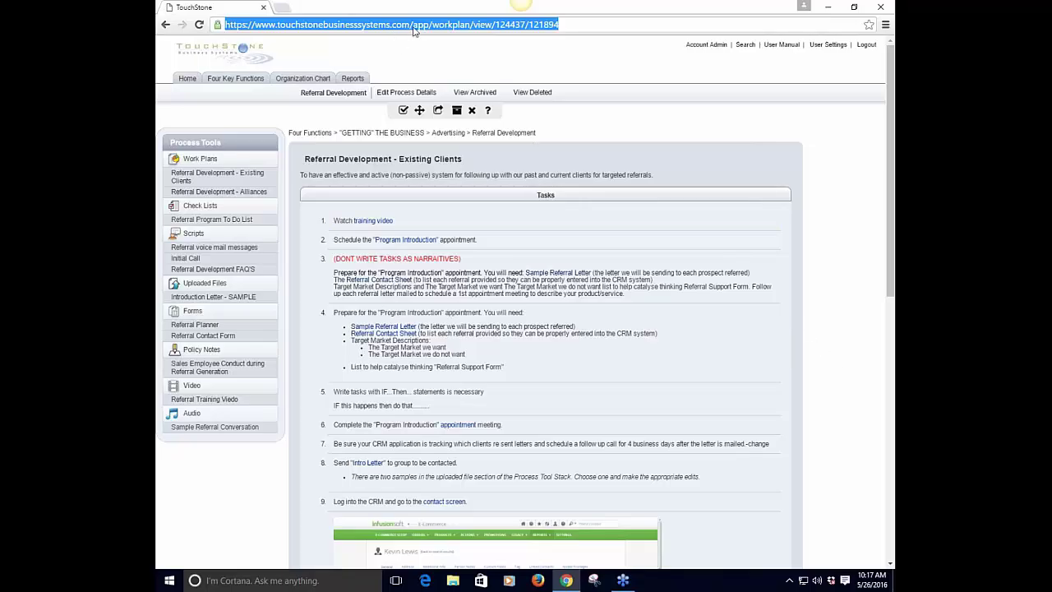
pyautogui.click(484, 58)
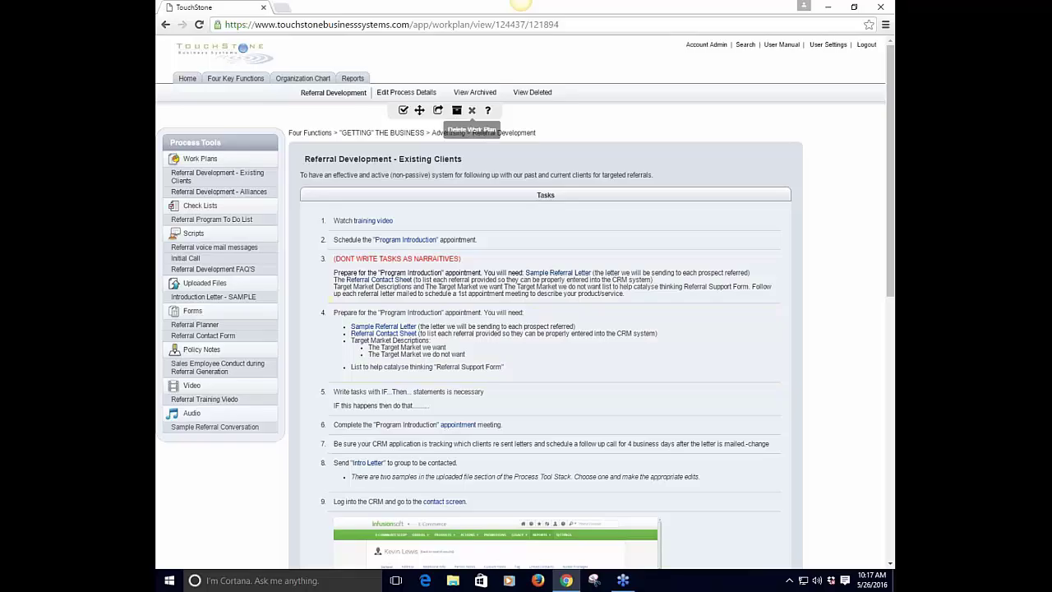
# Walk through the work plan's help tour from editing the title and objective to adding tasks.
pyautogui.click(488, 112)
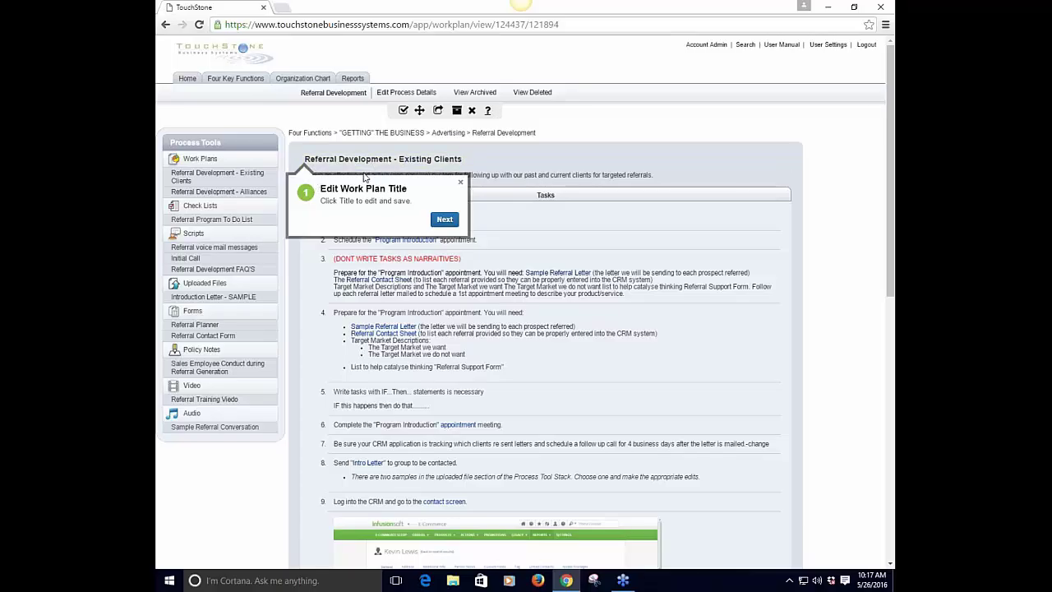
pyautogui.click(443, 222)
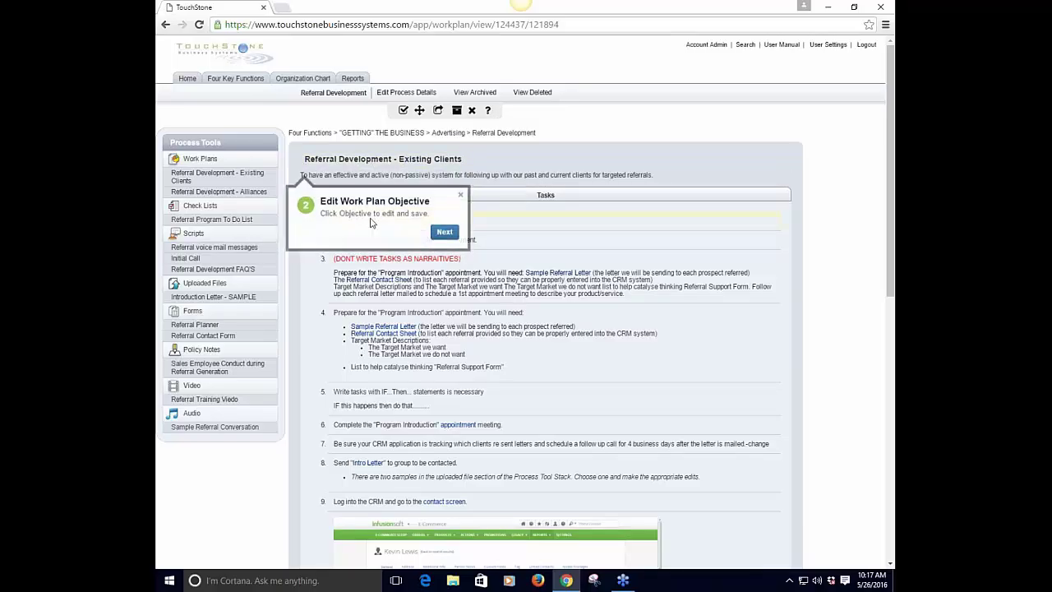
pyautogui.click(445, 232)
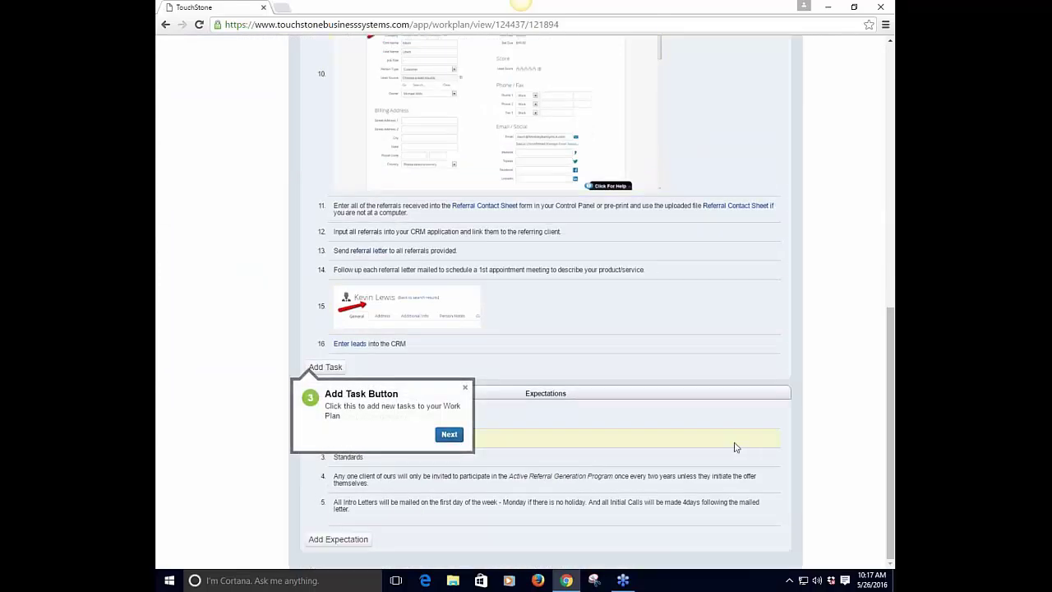
pyautogui.scroll(15, 734, 444)
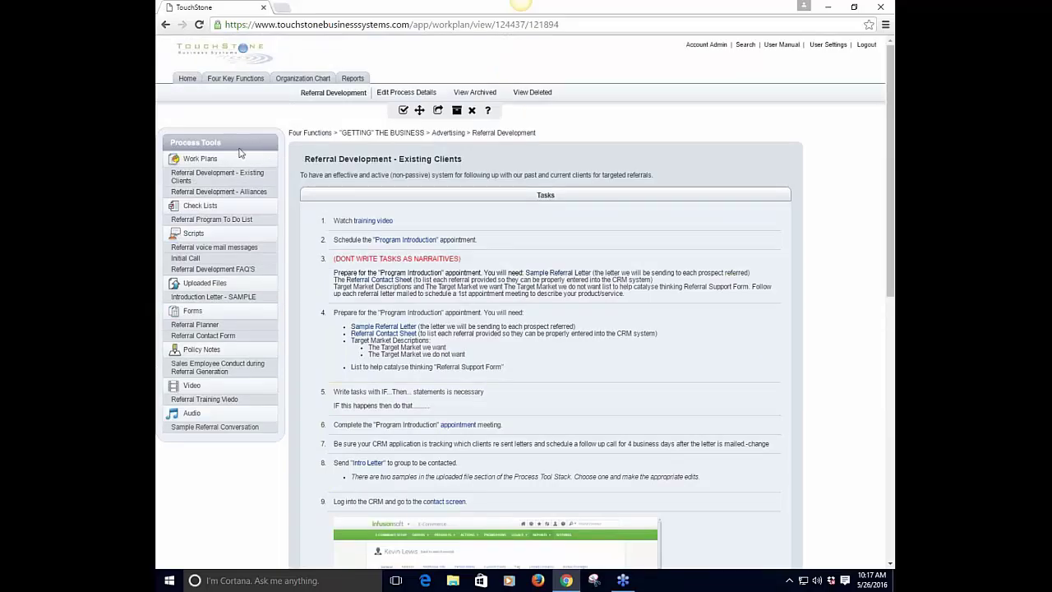
# Try to create a new work plan titled "name of my workplan" with the objective "the purpose" in the Referral Development process.
pyautogui.click(199, 160)
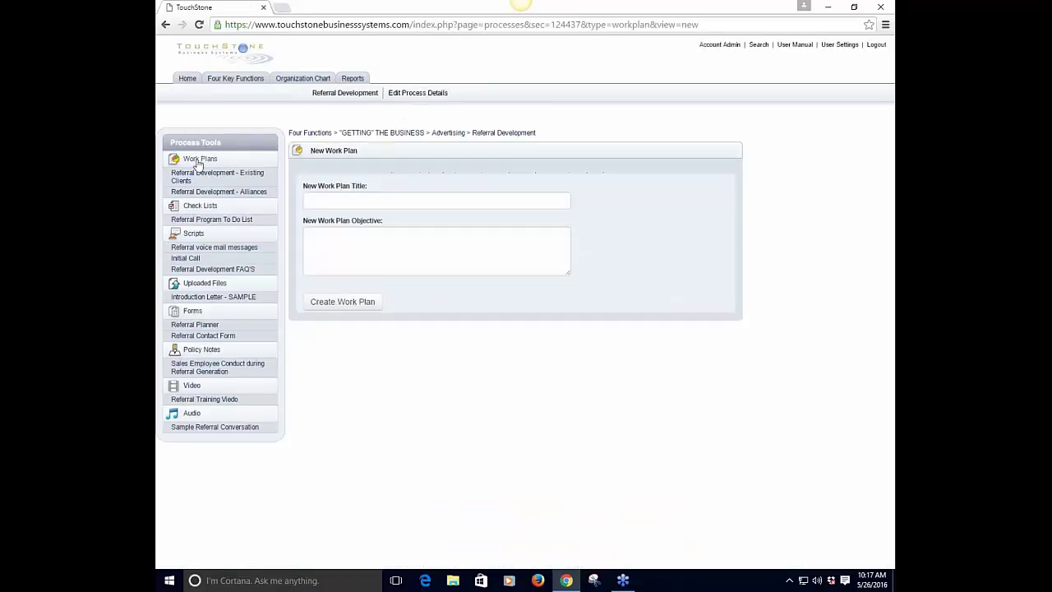
pyautogui.click(321, 200)
pyautogui.write('na')
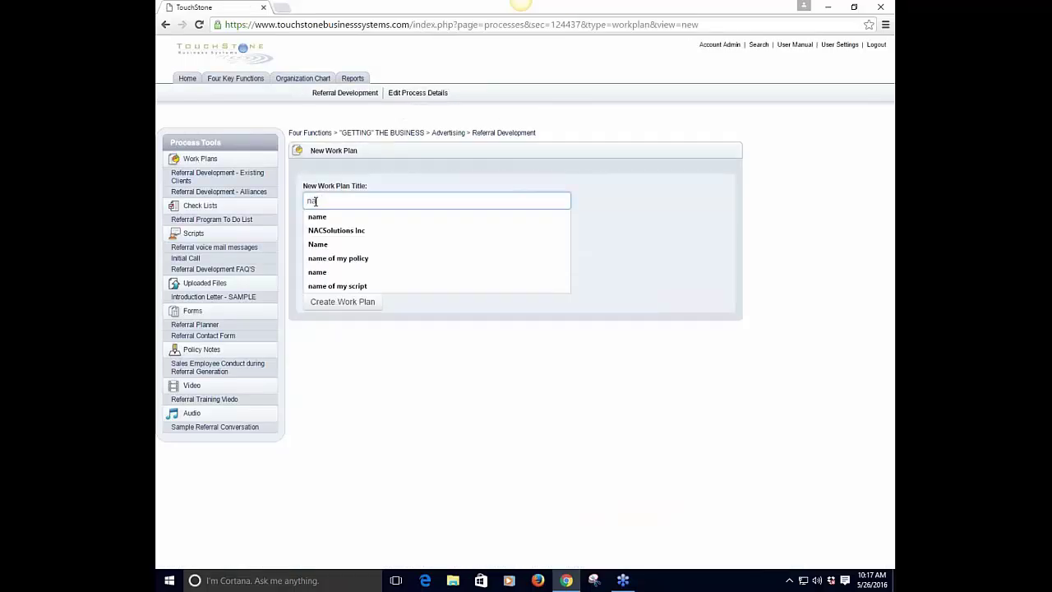
pyautogui.write('me of my wo')
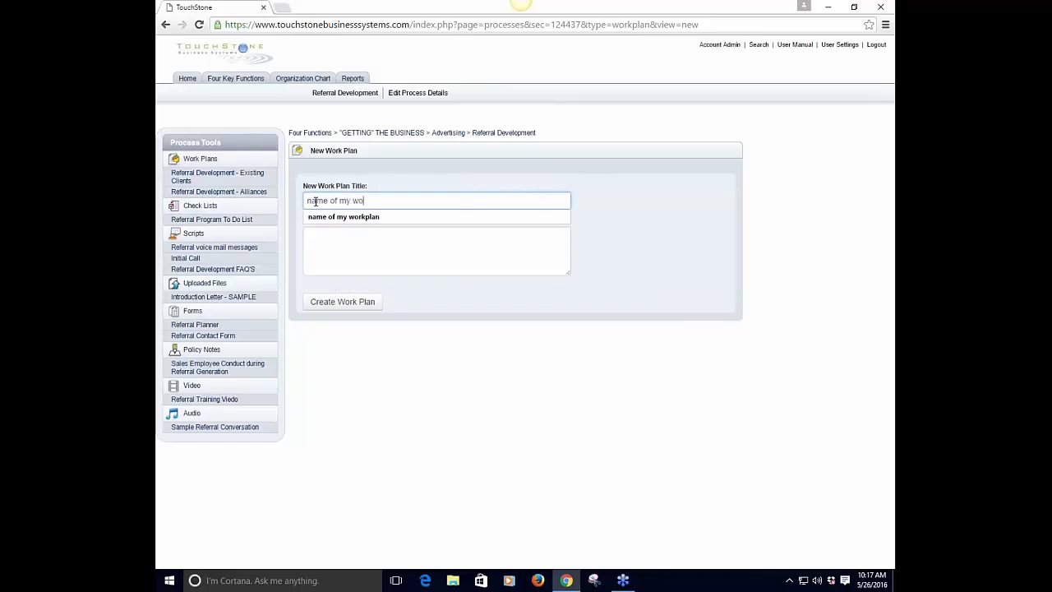
pyautogui.write('rkplan')
pyautogui.click(360, 258)
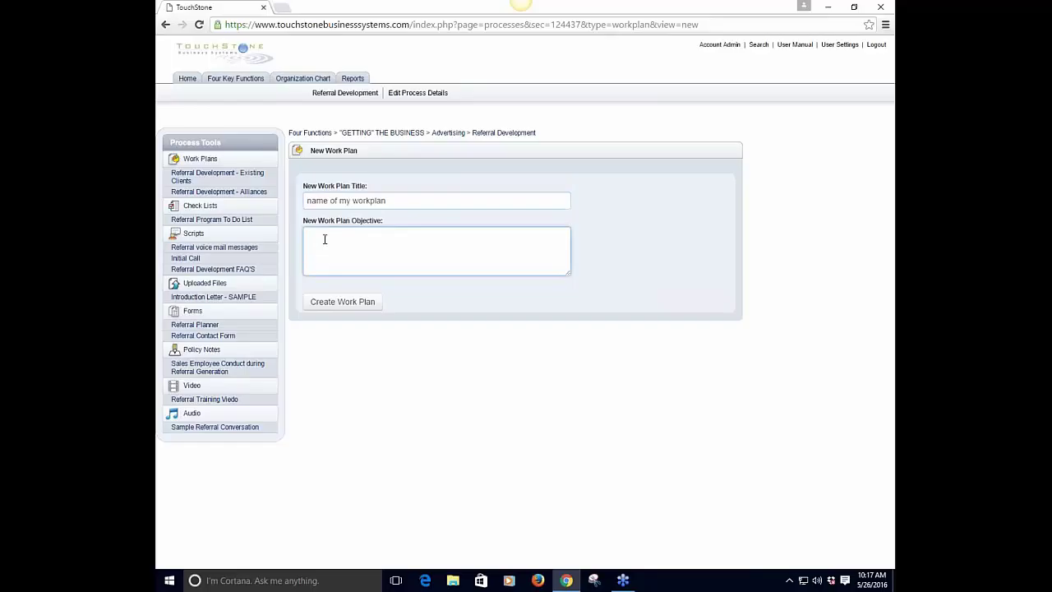
pyautogui.write('the purpose')
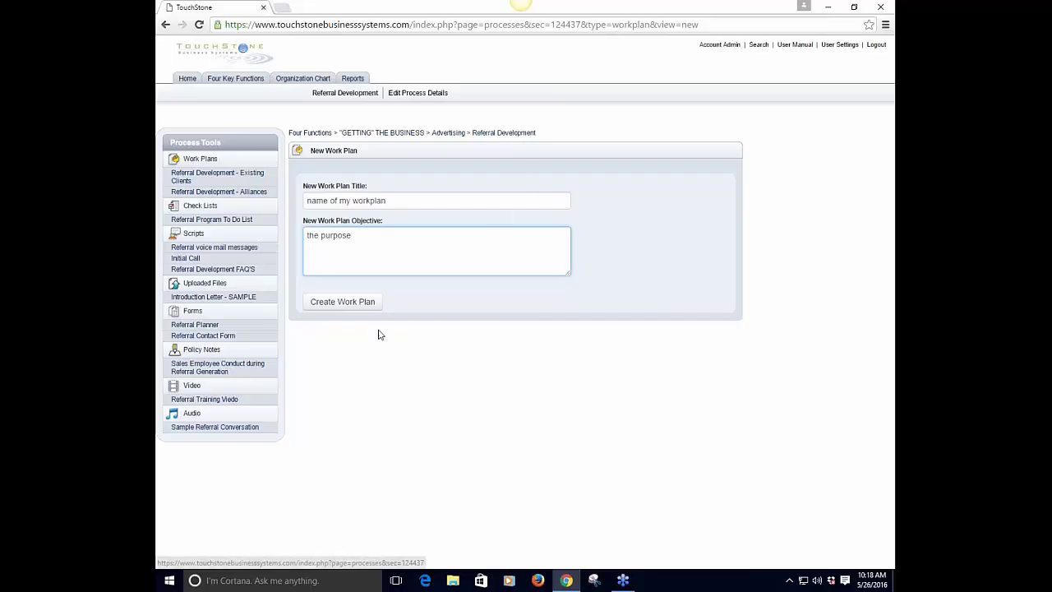
pyautogui.click(355, 307)
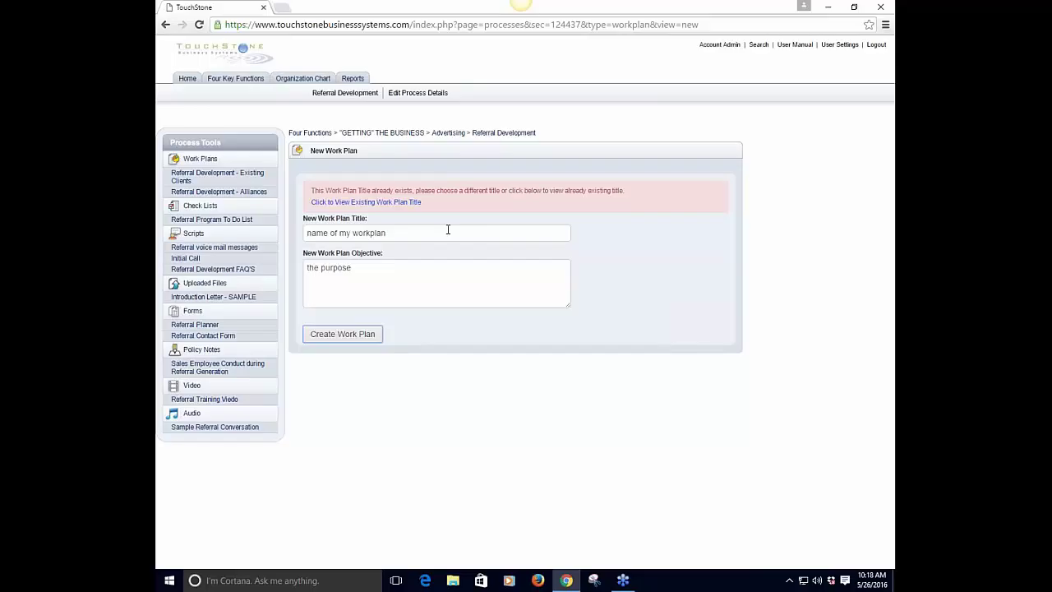
# Change the new work plan's title to "name of my workplan1" and create it.
pyautogui.click(400, 236)
pyautogui.write('1')
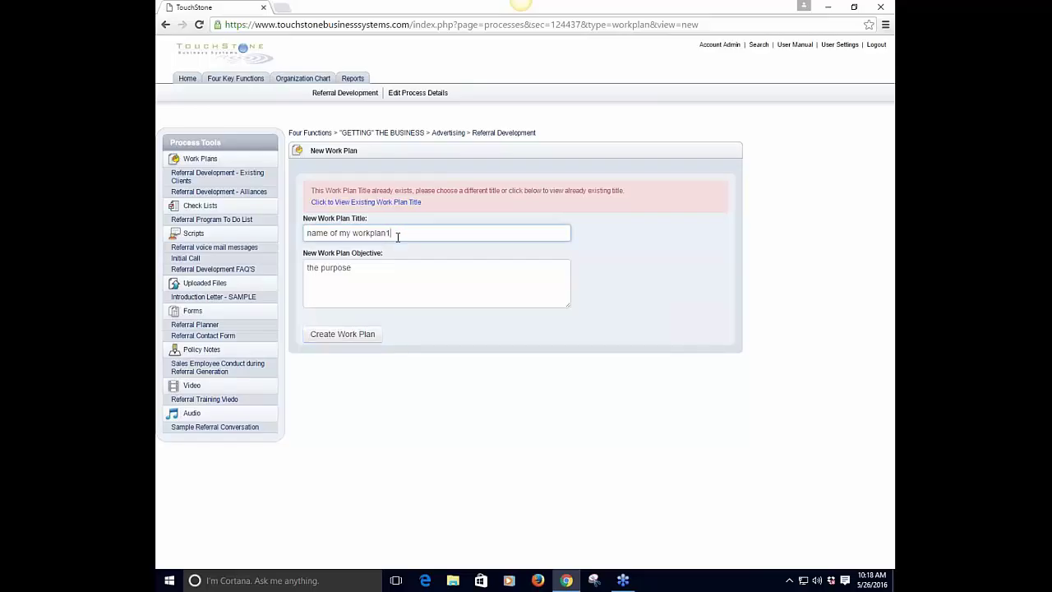
pyautogui.click(343, 333)
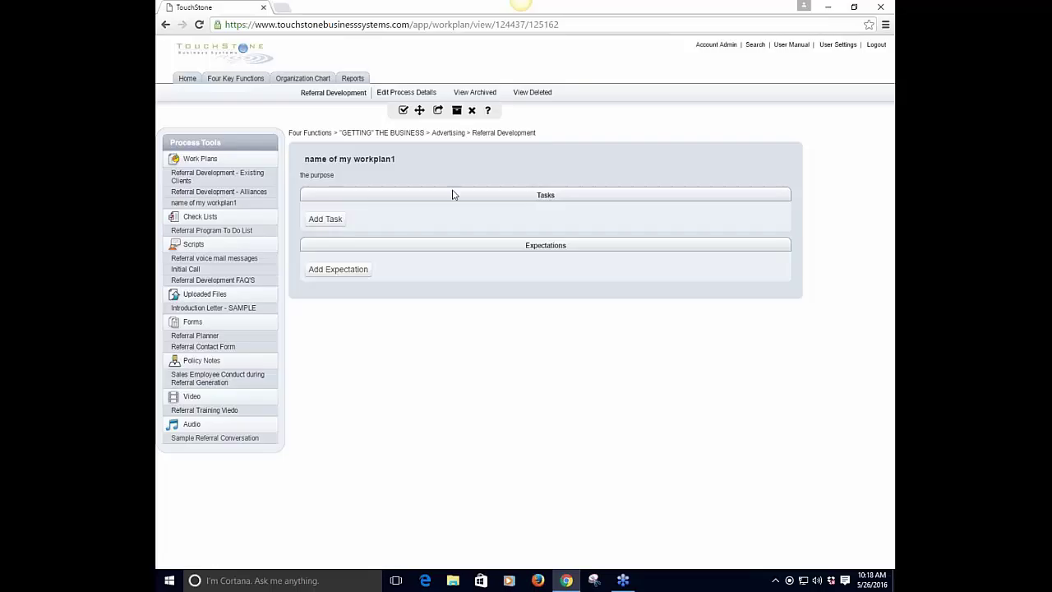
# Return to the Referral Development process and reorder its work plans so that "name of my workplan1" comes first.
pyautogui.click(520, 136)
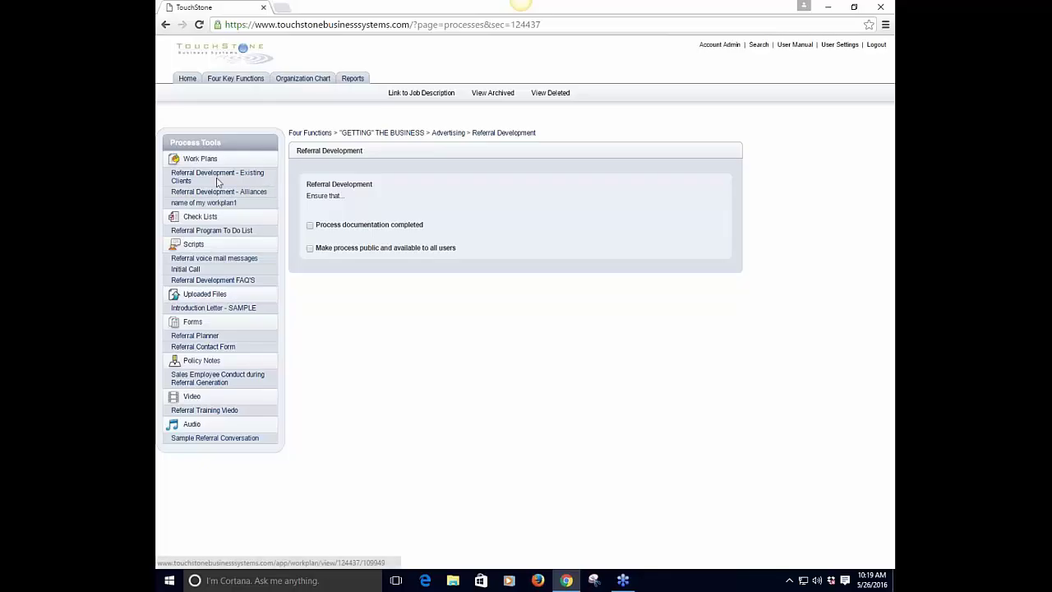
pyautogui.moveTo(228, 205); pyautogui.dragTo(228, 176)
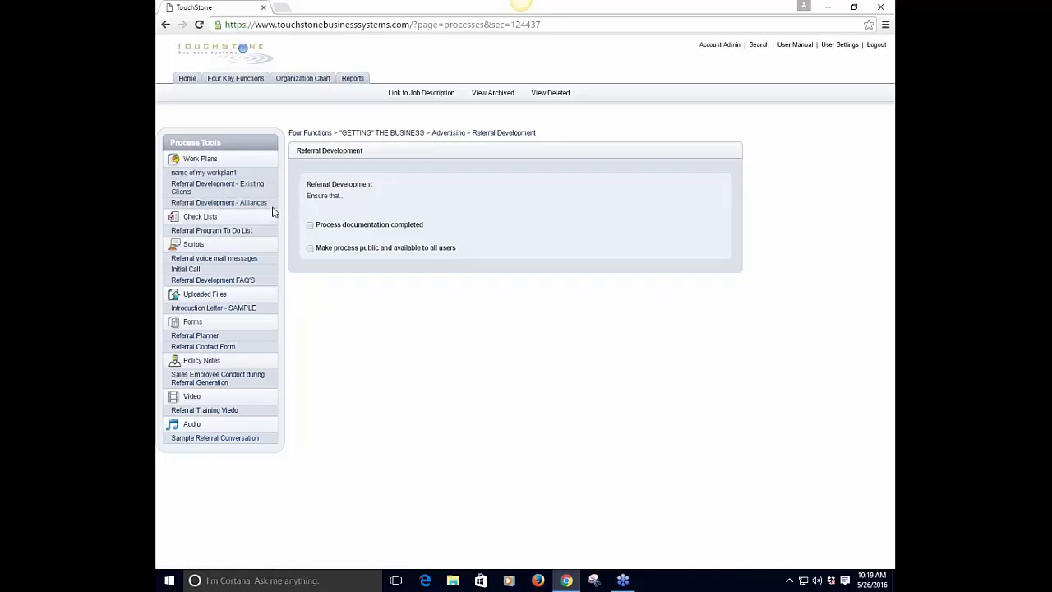
# Open "name of my workplan1", add a first task reading "task 1" and save it.
pyautogui.click(224, 173)
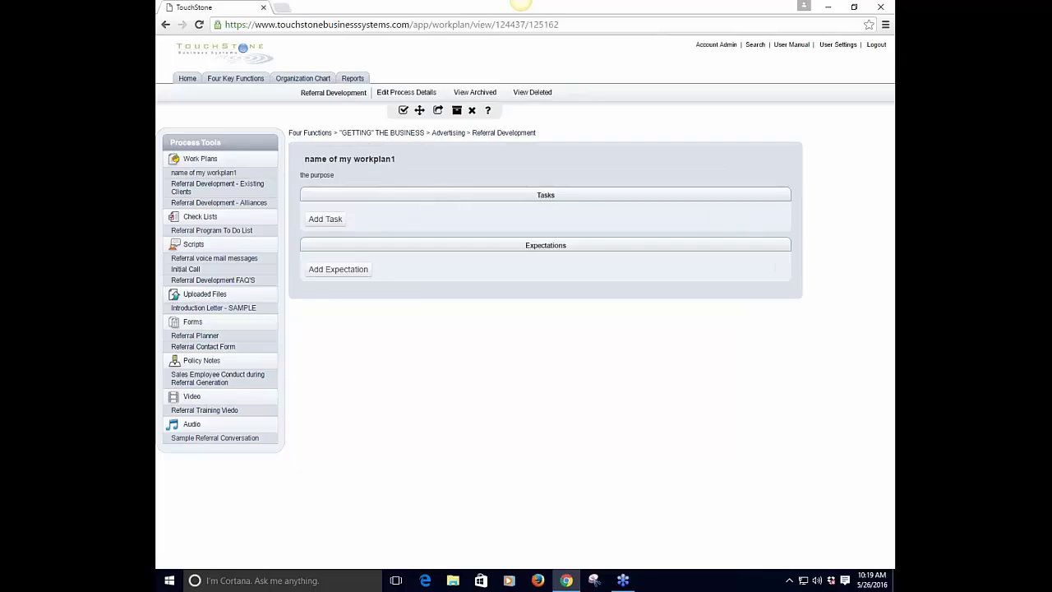
pyautogui.click(323, 220)
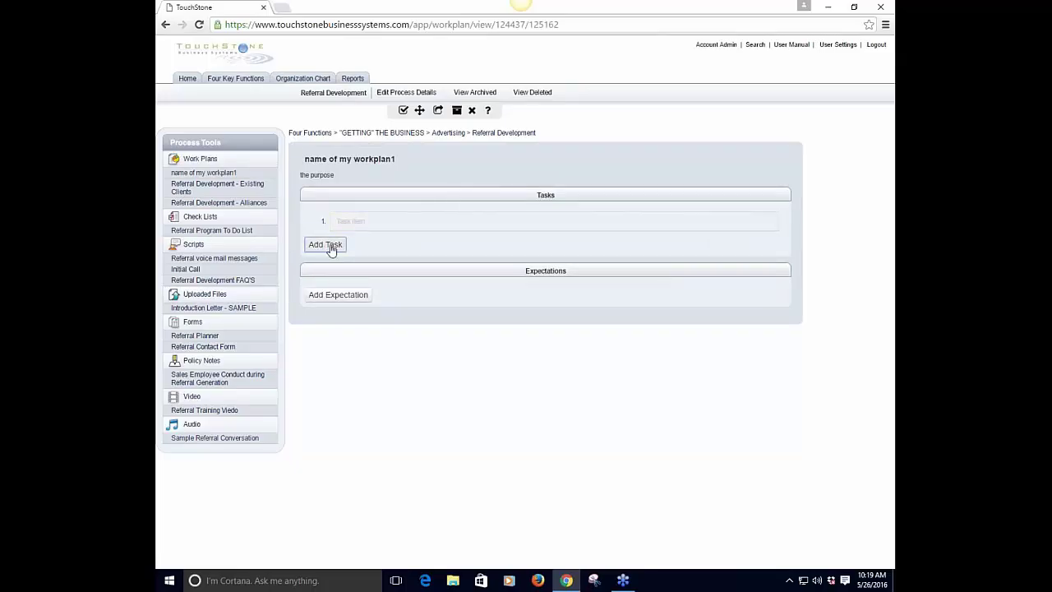
pyautogui.click(348, 219)
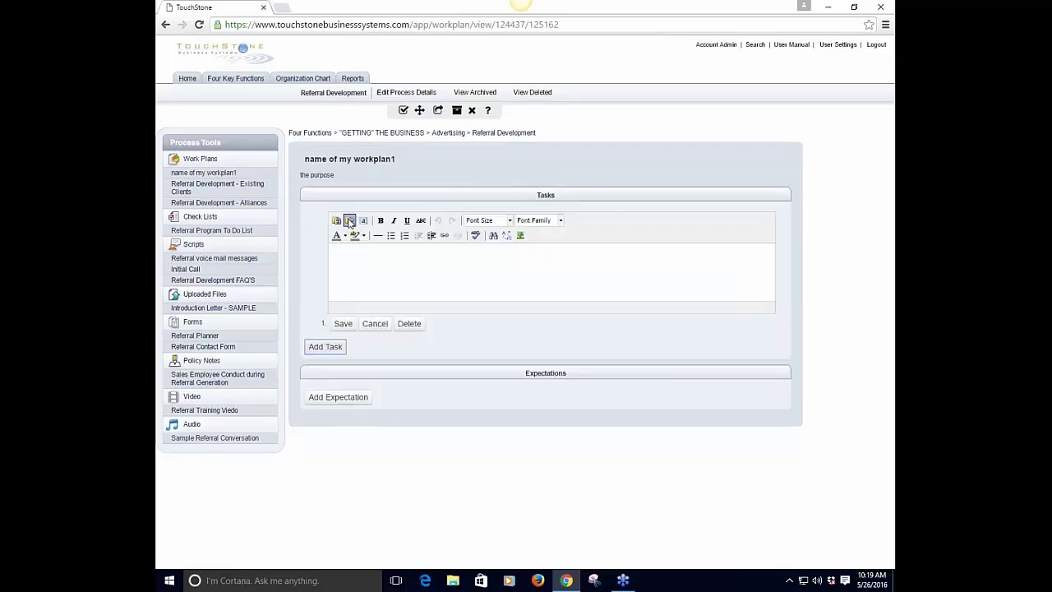
pyautogui.write('task 1')
pyautogui.click(342, 325)
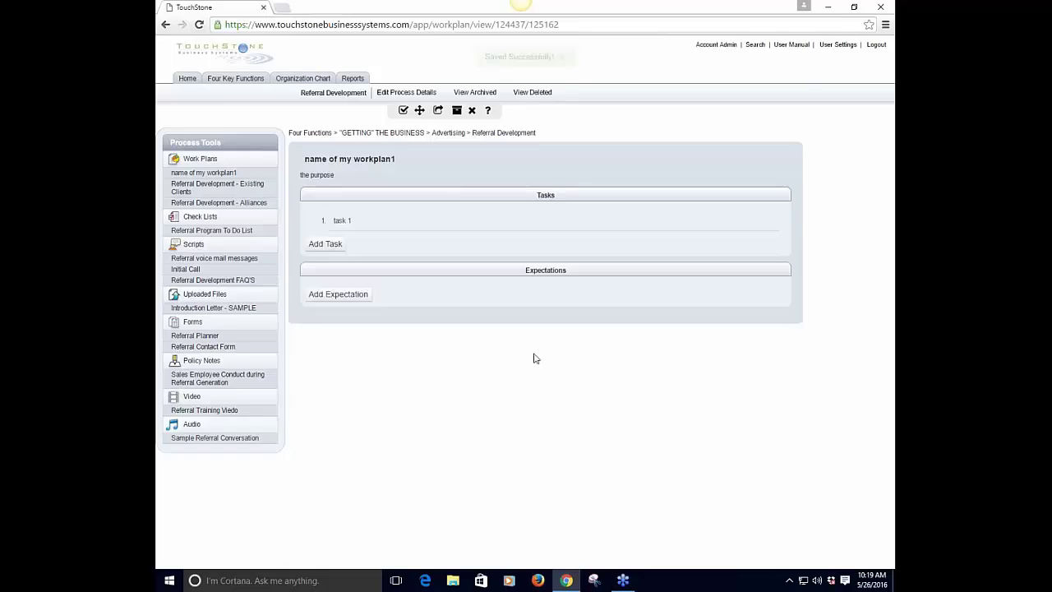
# Add a second task reading "task 2" to the work plan and save it.
pyautogui.click(316, 245)
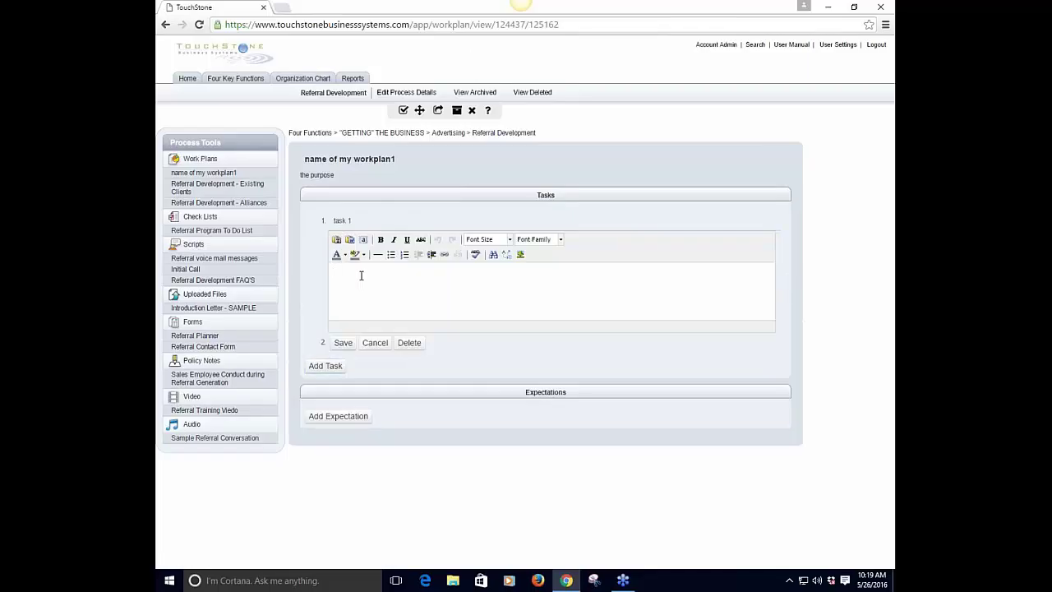
pyautogui.write('task 2')
pyautogui.click(344, 342)
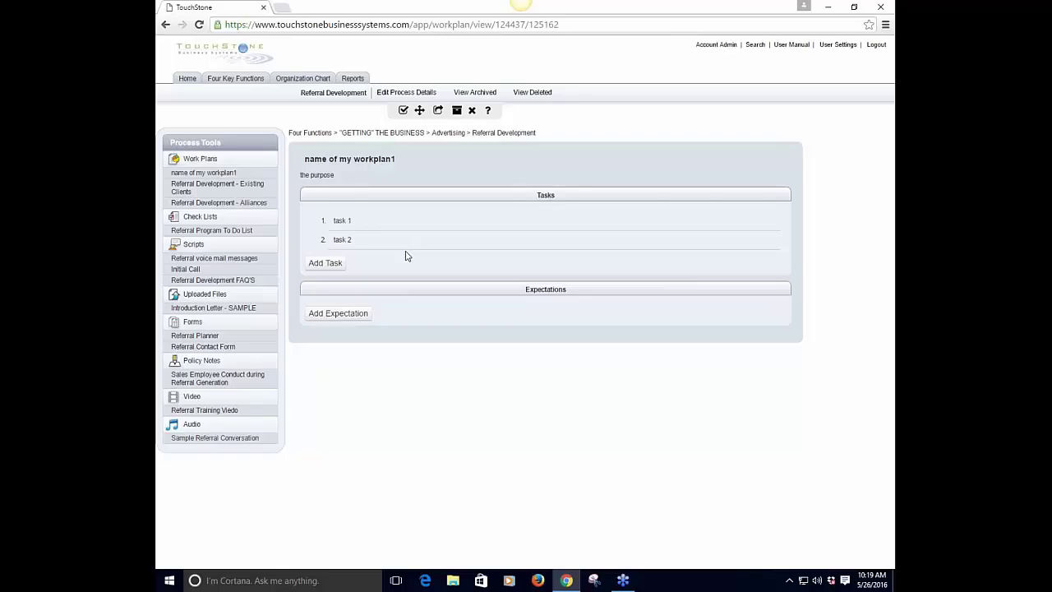
# Open task 1 for editing, try to add another task while it is still open, and save task 1.
pyautogui.click(342, 220)
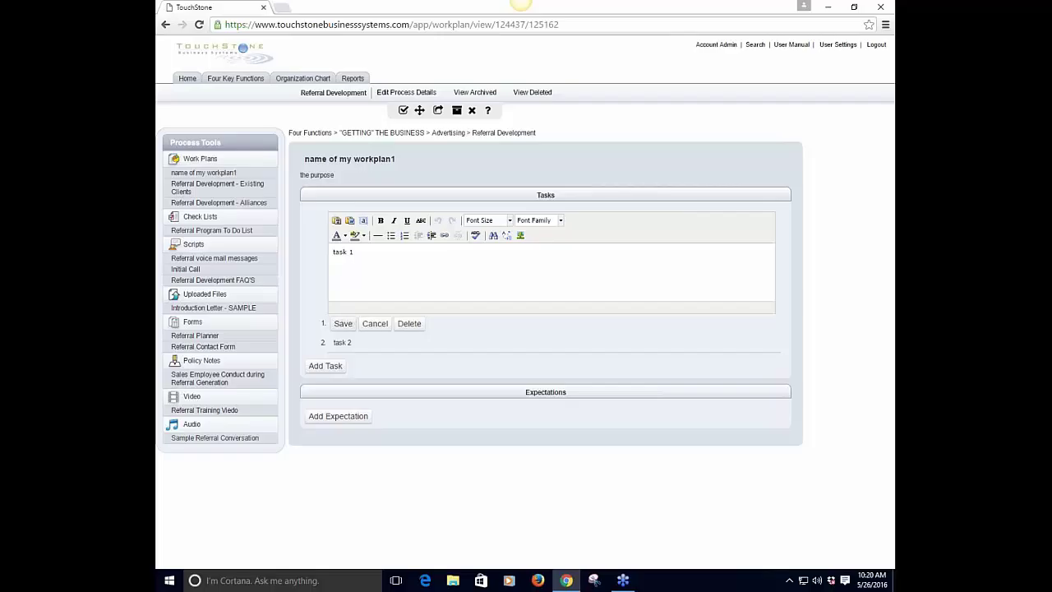
pyautogui.click(344, 323)
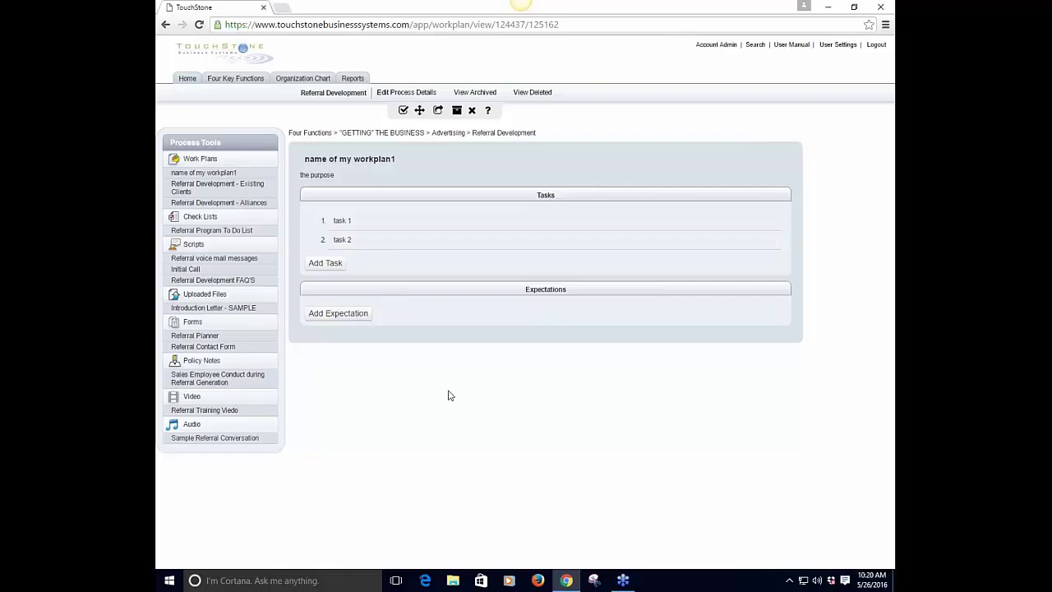
pyautogui.click(349, 230)
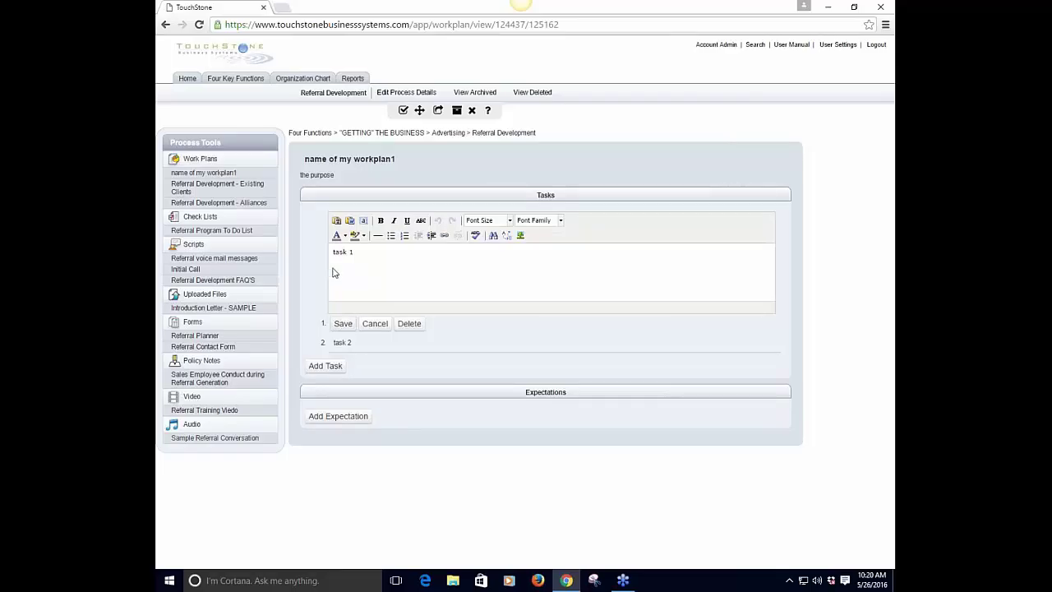
pyautogui.click(331, 367)
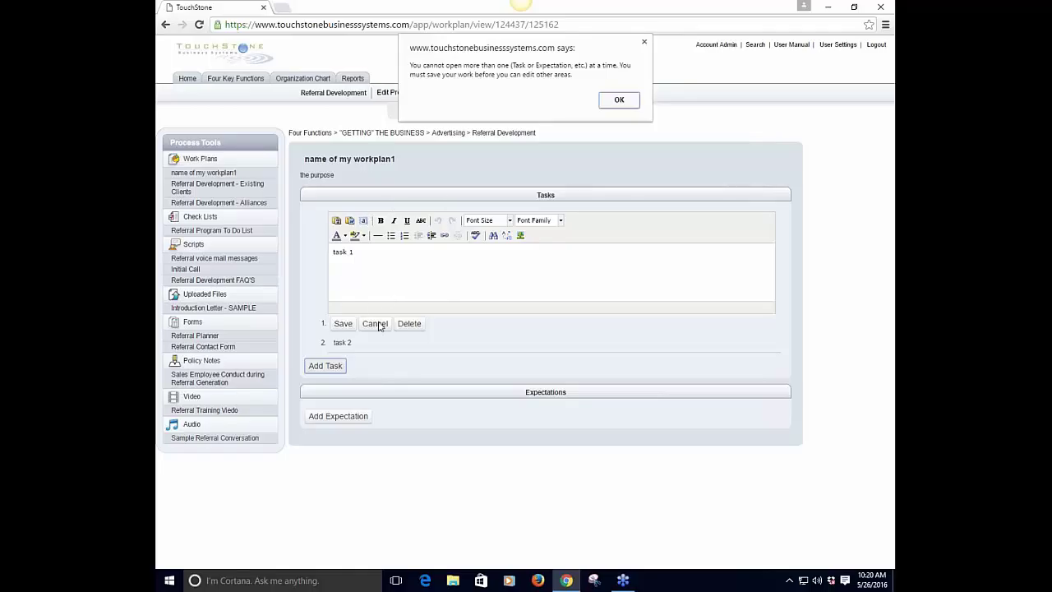
pyautogui.click(617, 99)
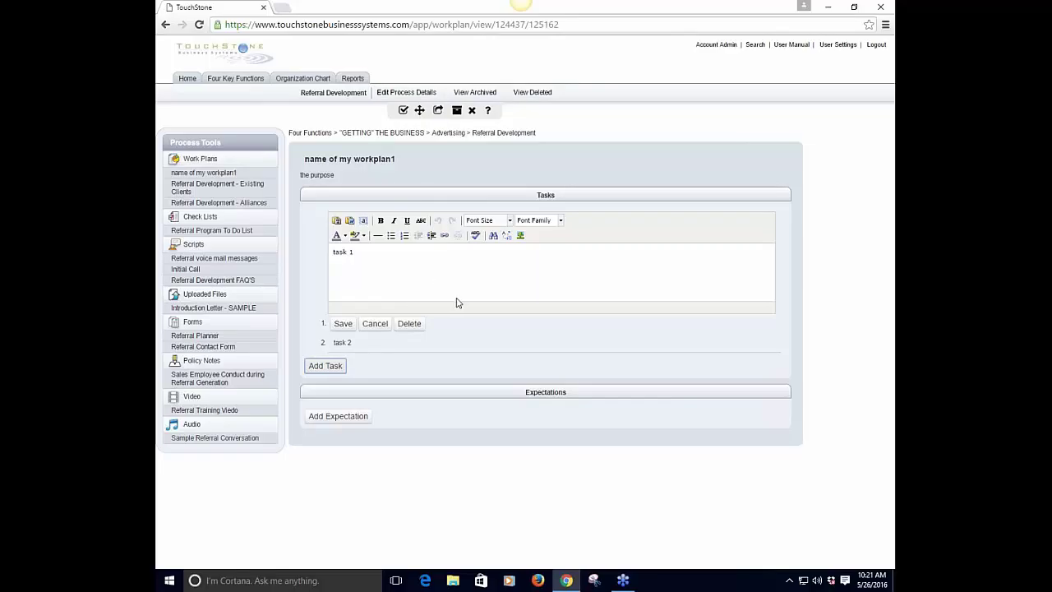
pyautogui.click(343, 325)
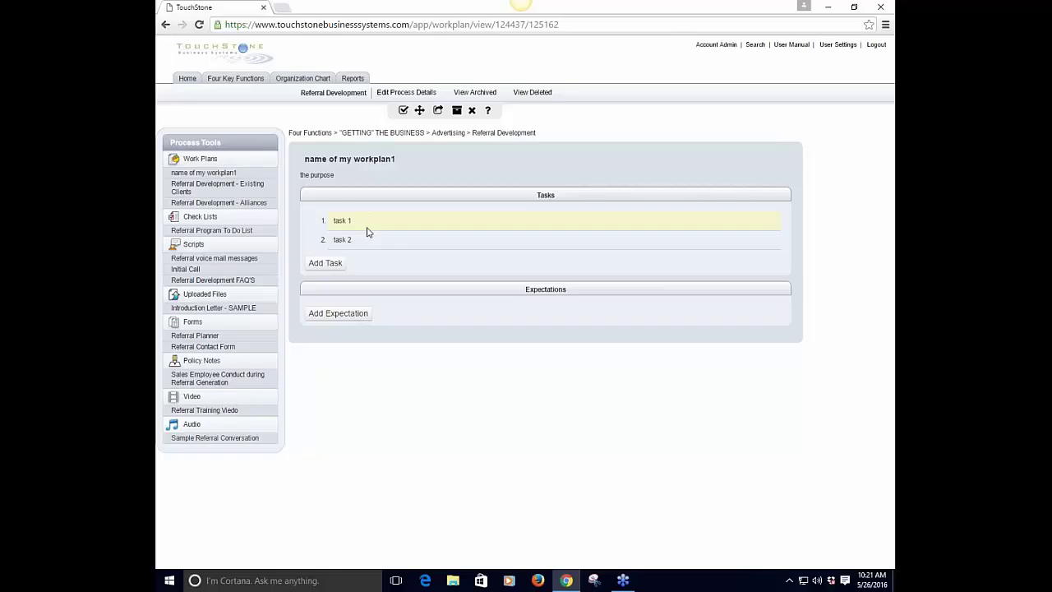
# Add an expectation reading "things to know" to the work plan and save it.
pyautogui.click(347, 318)
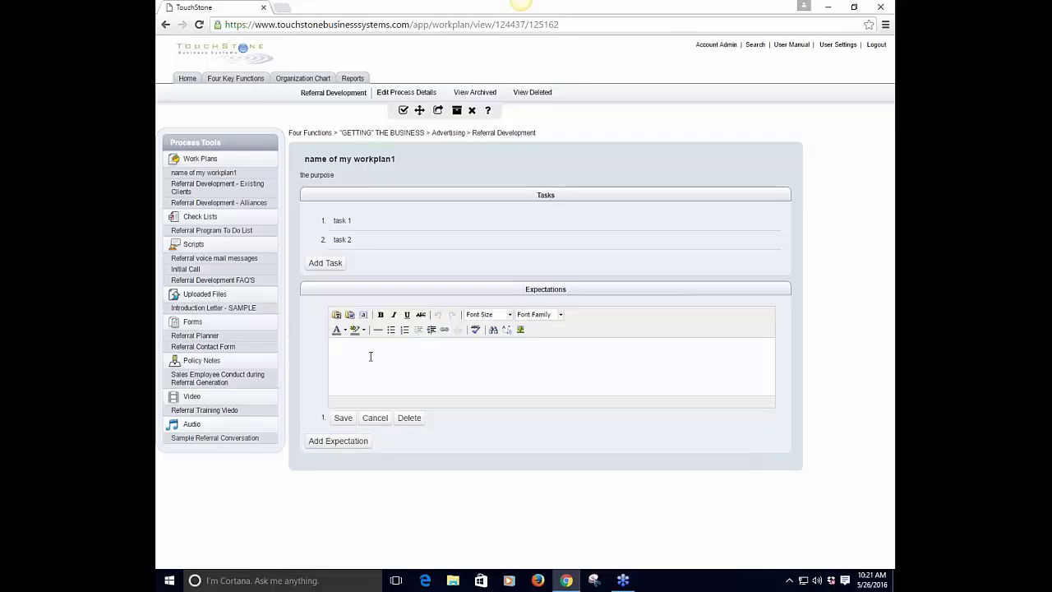
pyautogui.write('thiongs to know')
pyautogui.click(346, 349)
pyautogui.press('BackSpace')
pyautogui.click(343, 417)
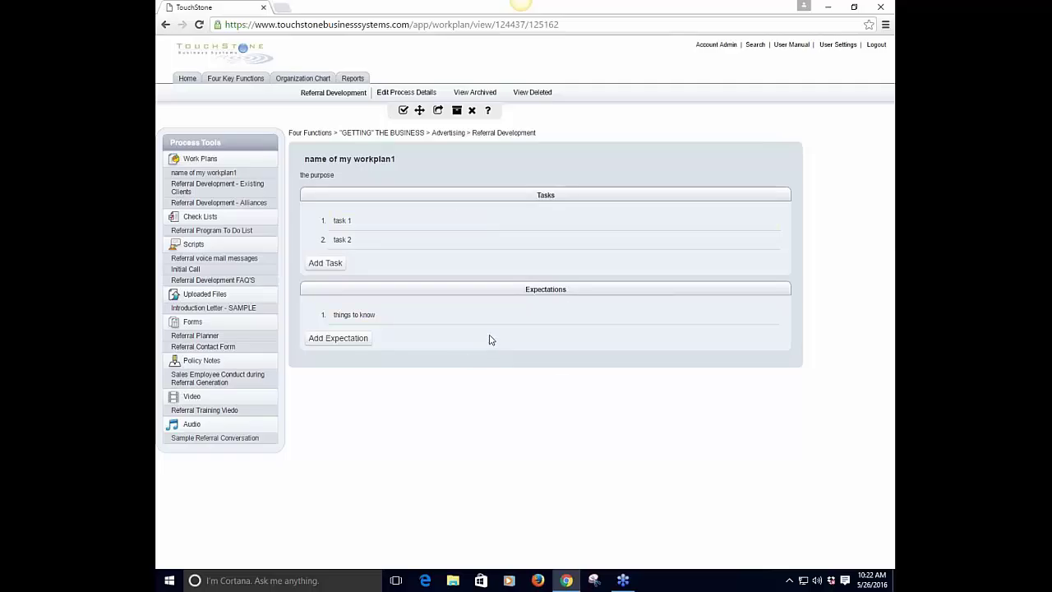
# Open task 1 for editing and examine the text editor's paste options and formatting tools up close.
pyautogui.click(341, 220)
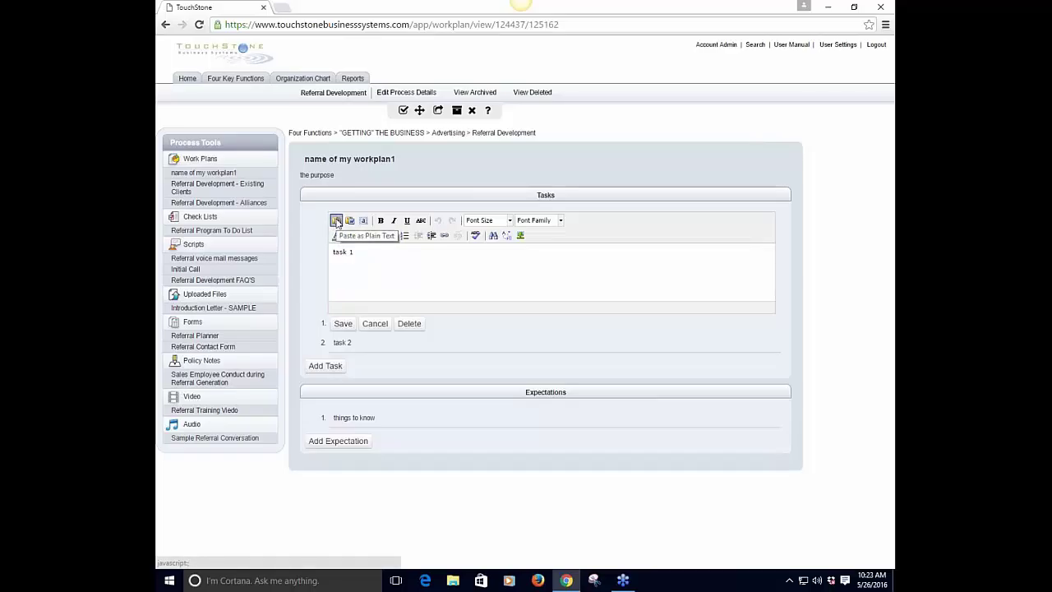
pyautogui.click(367, 259)
pyautogui.rightClick(363, 257)
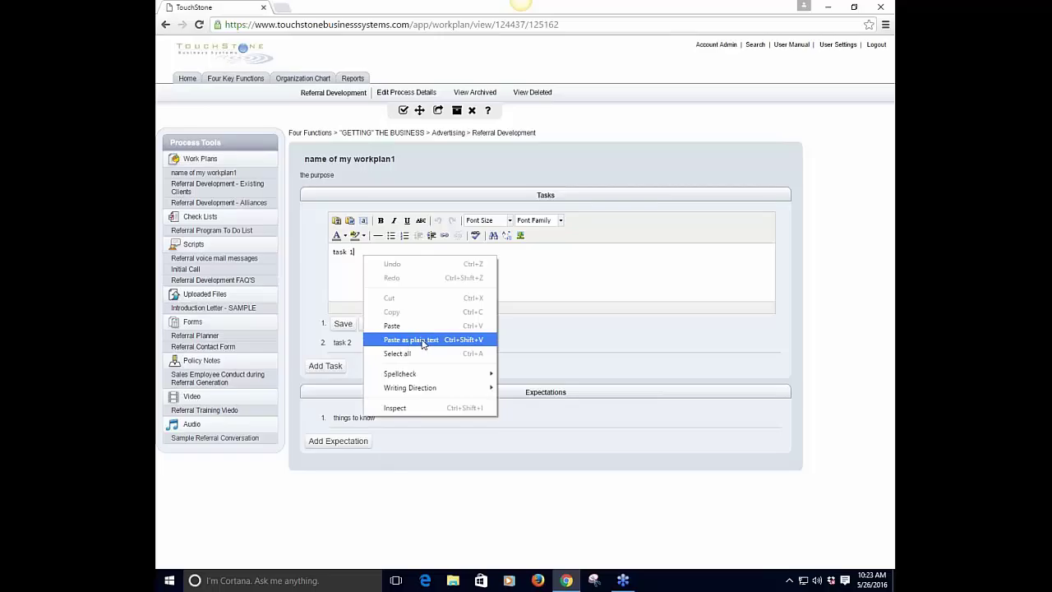
pyautogui.click(351, 278)
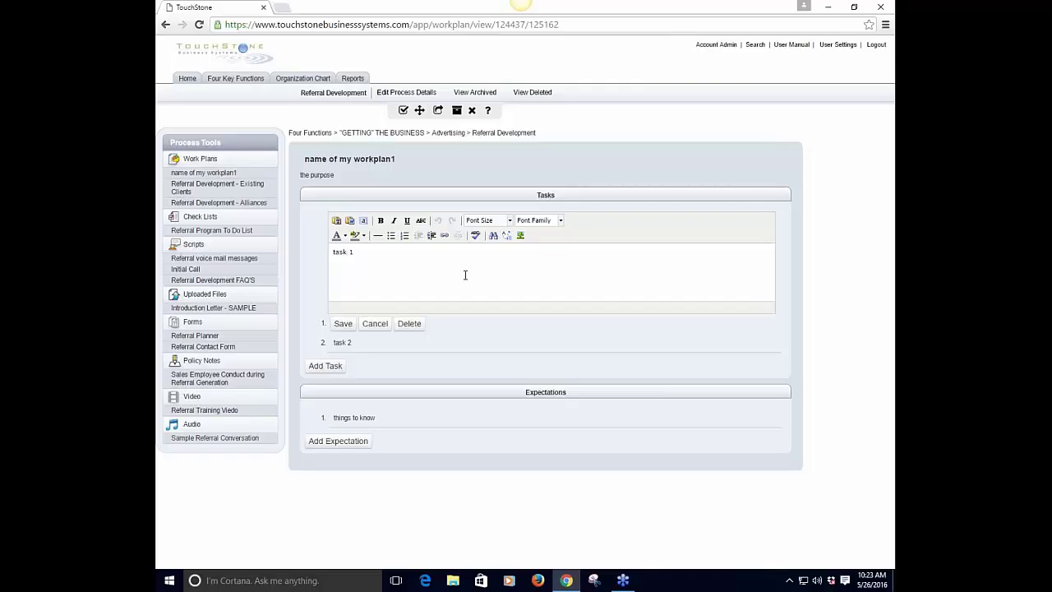
pyautogui.hotkey('ctrl', '+')
pyautogui.hotkey('ctrl', '+')
pyautogui.hotkey('ctrl', '+')
pyautogui.hotkey('ctrl', '+')
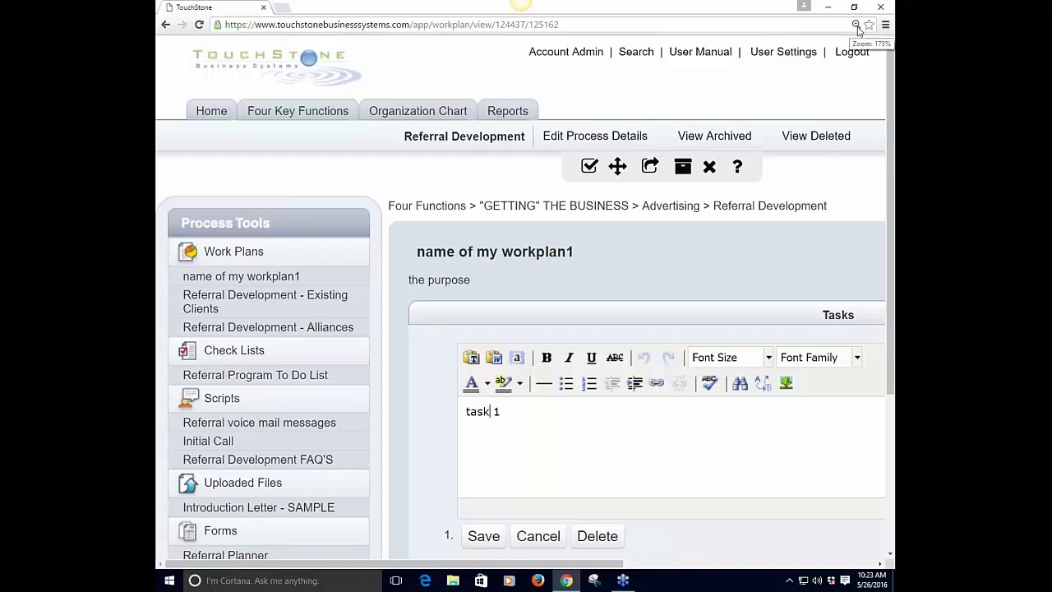
pyautogui.hotkey('ctrl', '-')
pyautogui.hotkey('ctrl', '-')
pyautogui.hotkey('ctrl', '-')
pyautogui.hotkey('ctrl', '-')
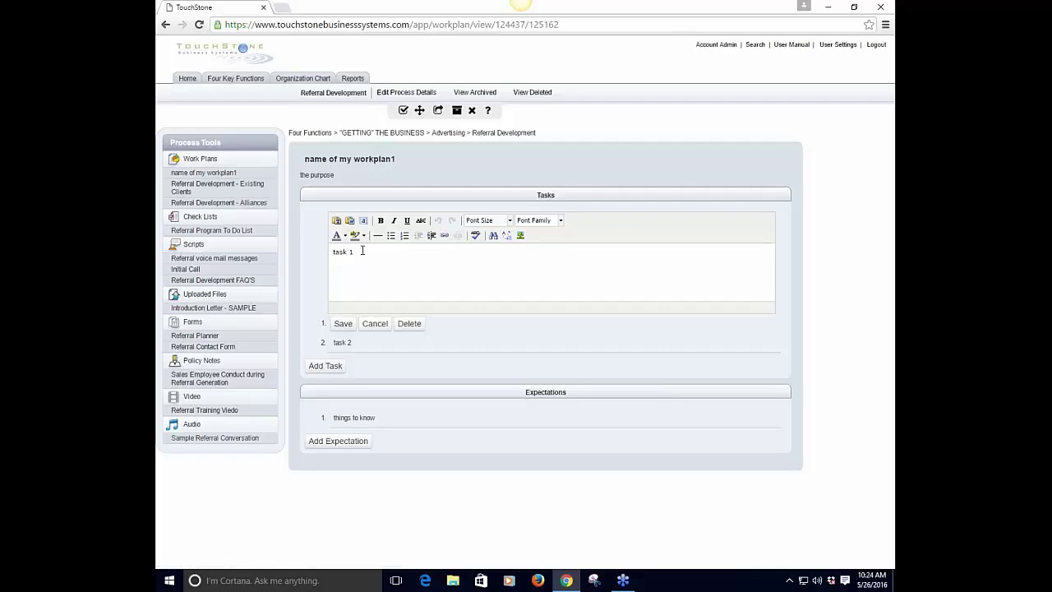
# Start inserting a link on the text "task 1", trying an external link and the process Attracting Target Customers as its target.
pyautogui.moveTo(362, 250); pyautogui.dragTo(332, 251)
pyautogui.click(444, 236)
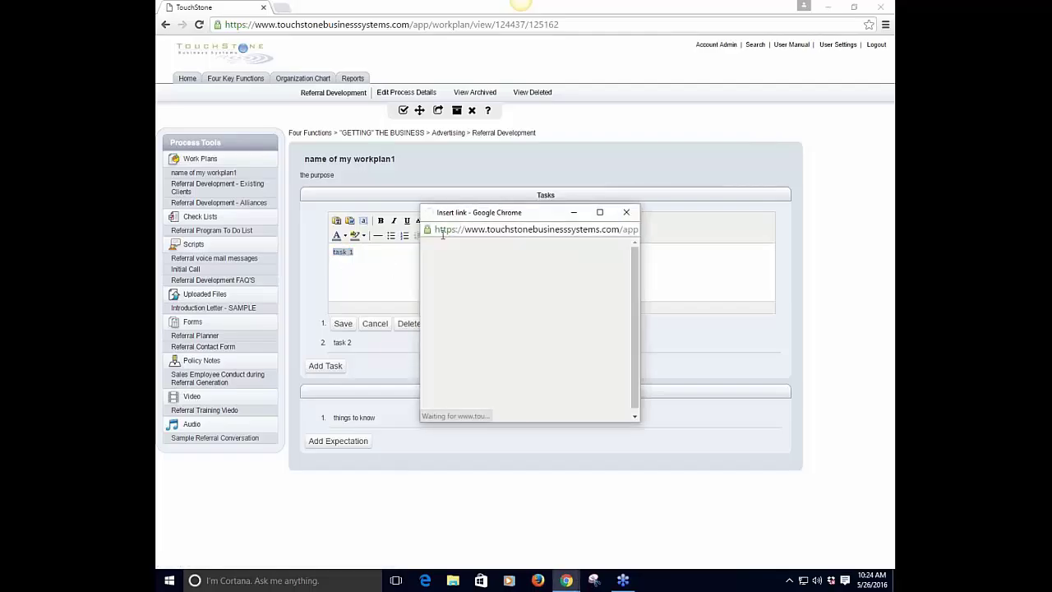
pyautogui.click(605, 287)
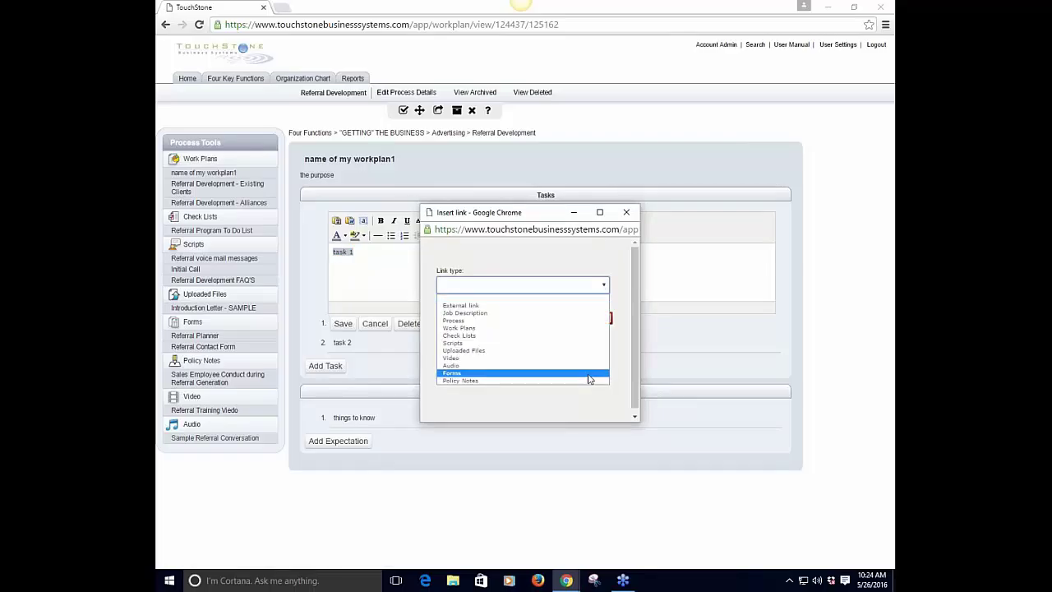
pyautogui.click(480, 306)
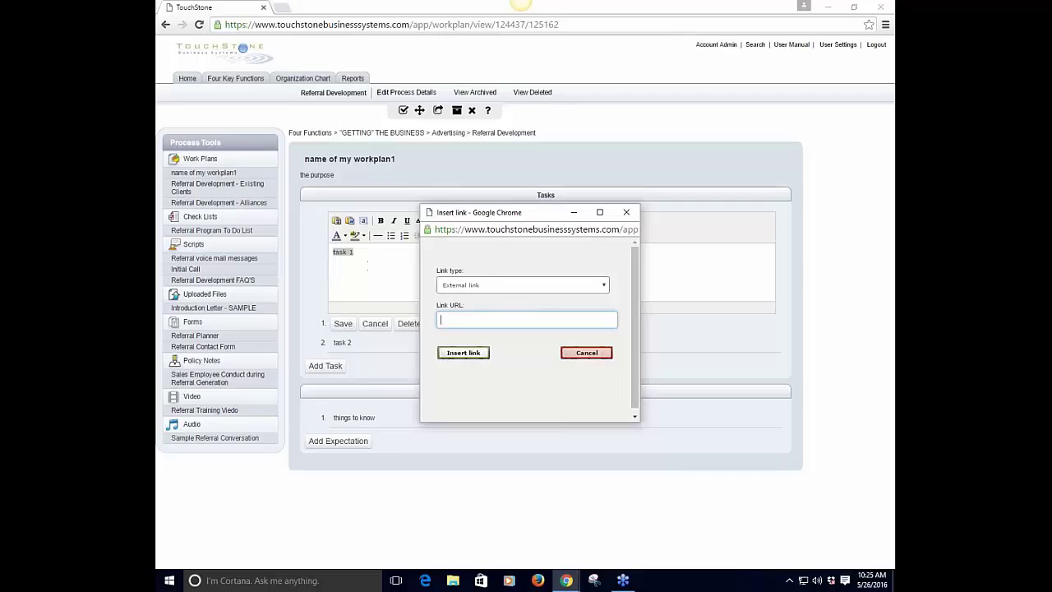
pyautogui.click(580, 288)
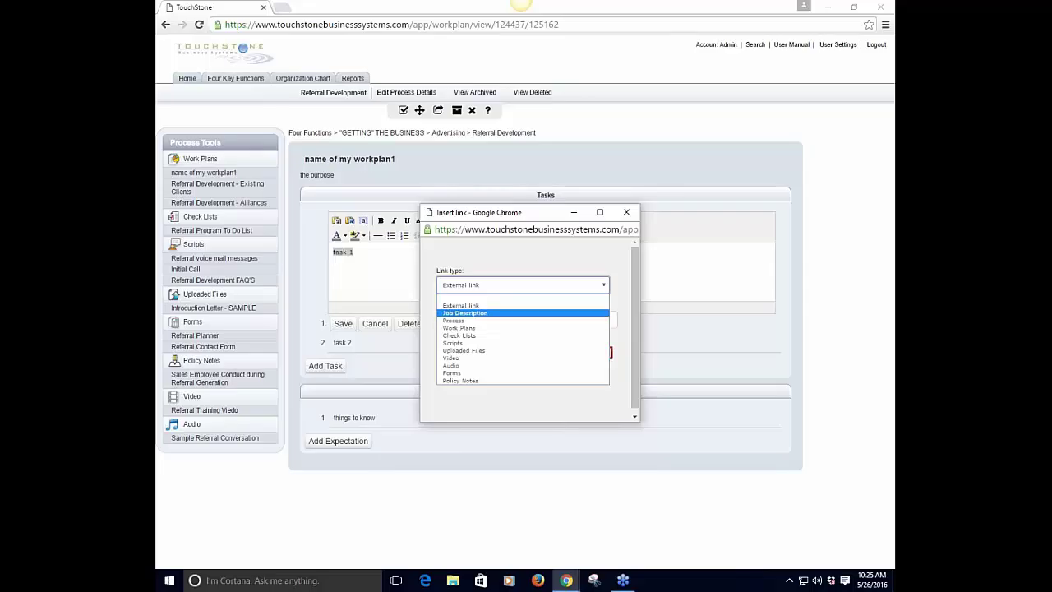
pyautogui.click(459, 323)
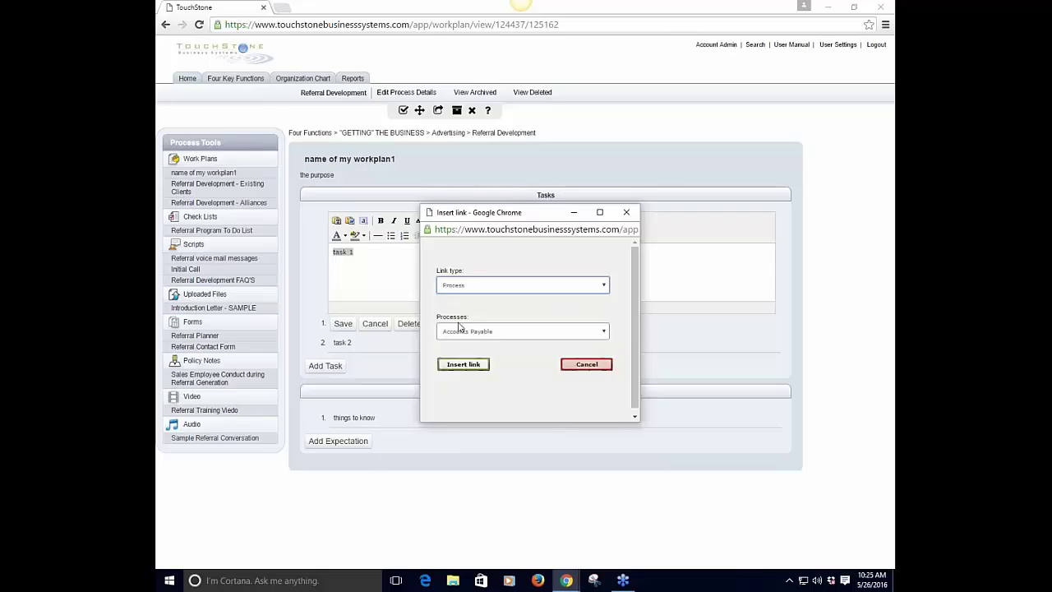
pyautogui.click(491, 332)
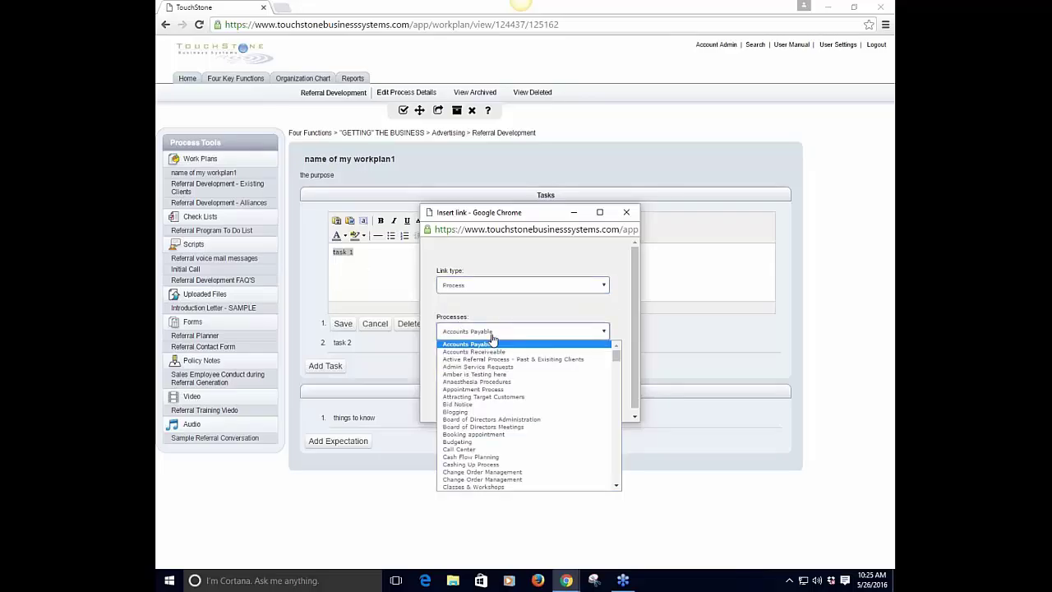
pyautogui.click(504, 399)
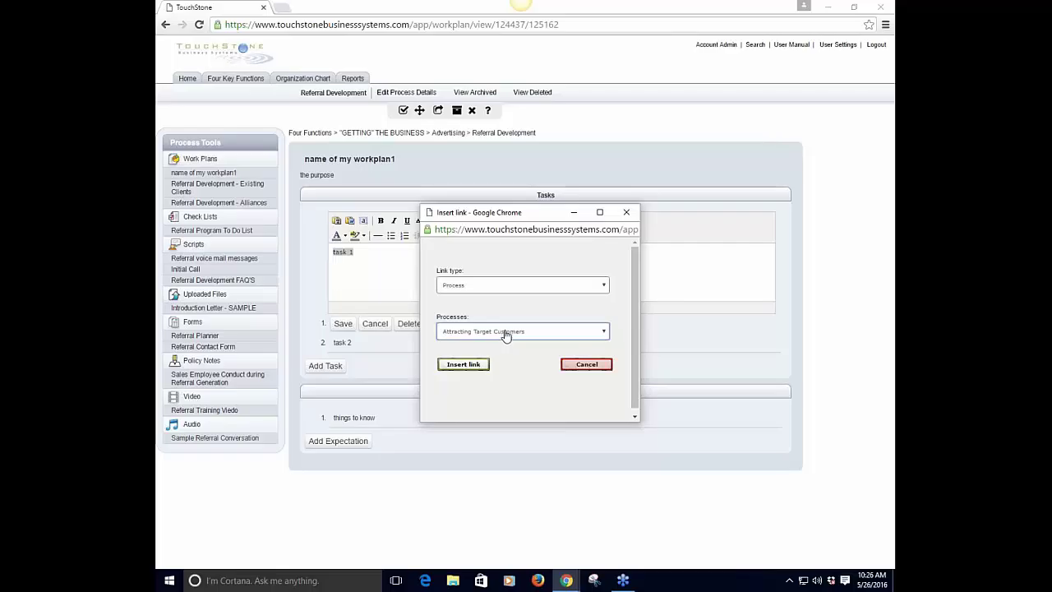
# Link the text "task 1" to the uploaded file Needs Determination Worksheet and save the task.
pyautogui.click(530, 289)
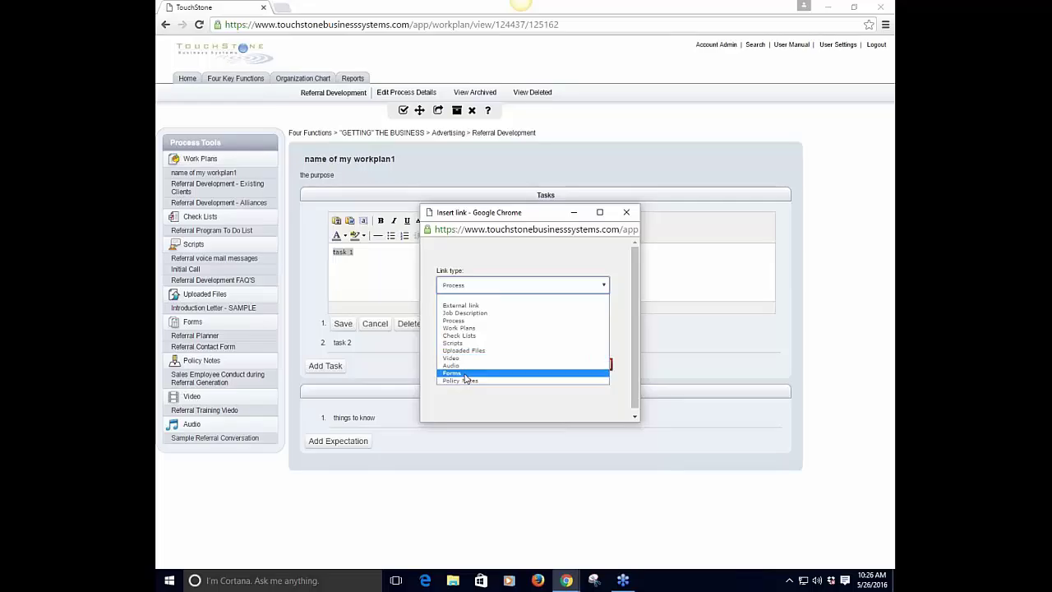
pyautogui.click(475, 350)
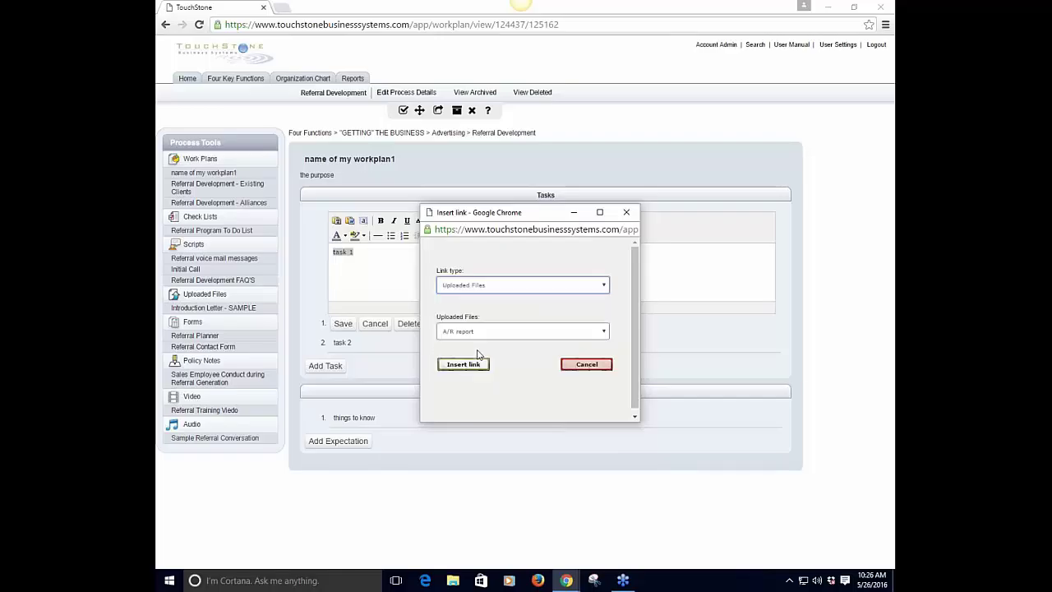
pyautogui.click(525, 331)
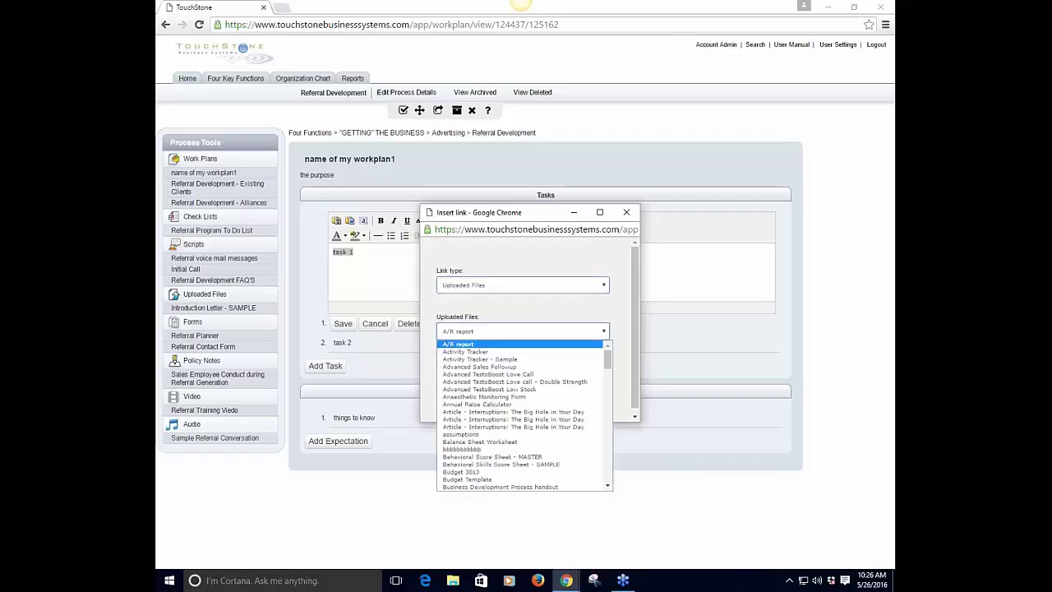
pyautogui.scroll(-5, 521, 465)
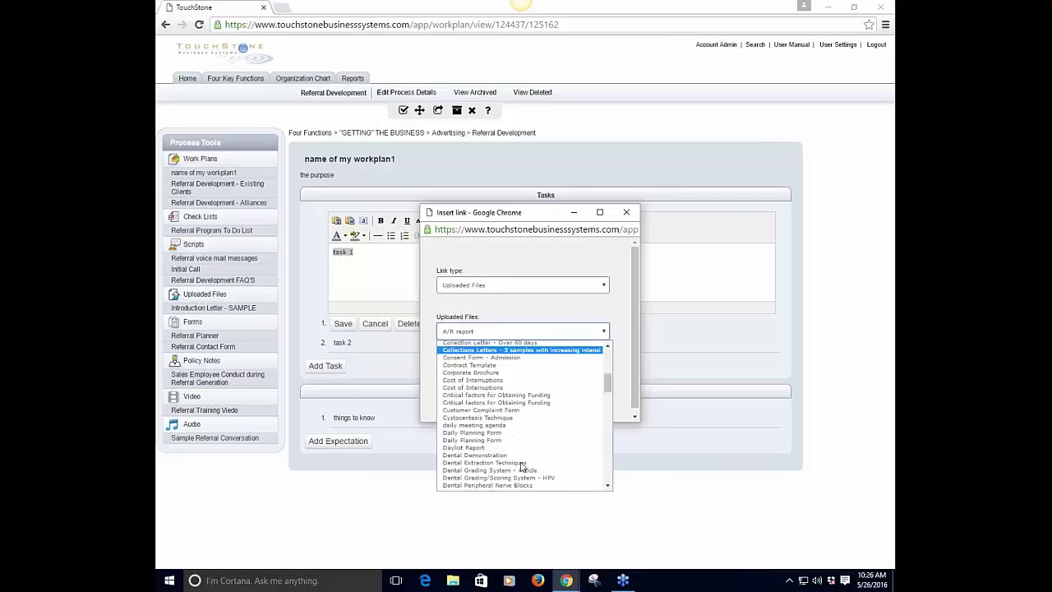
pyautogui.scroll(-3, 521, 465)
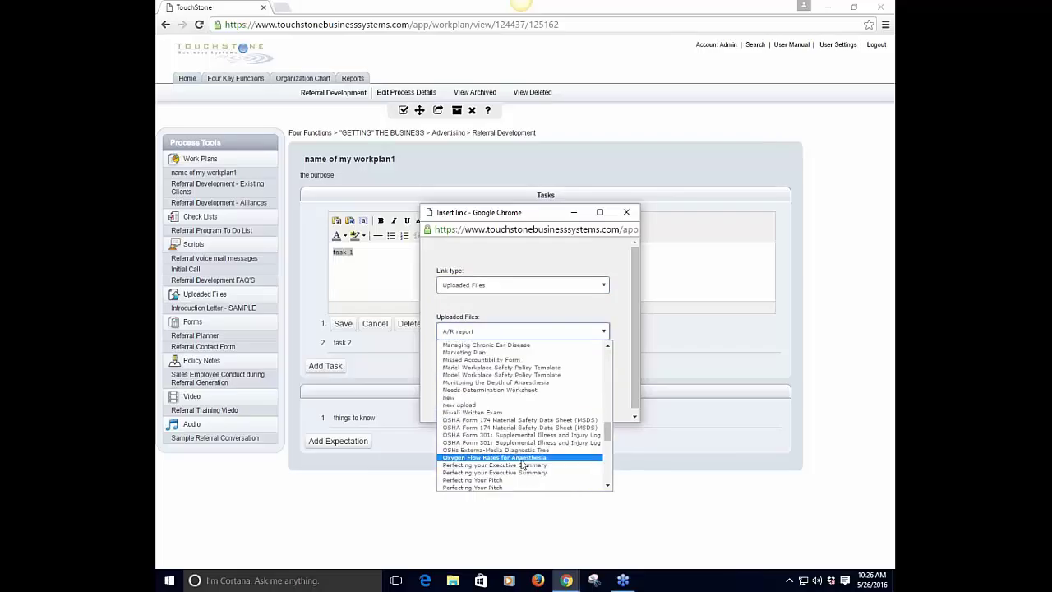
pyautogui.click(511, 390)
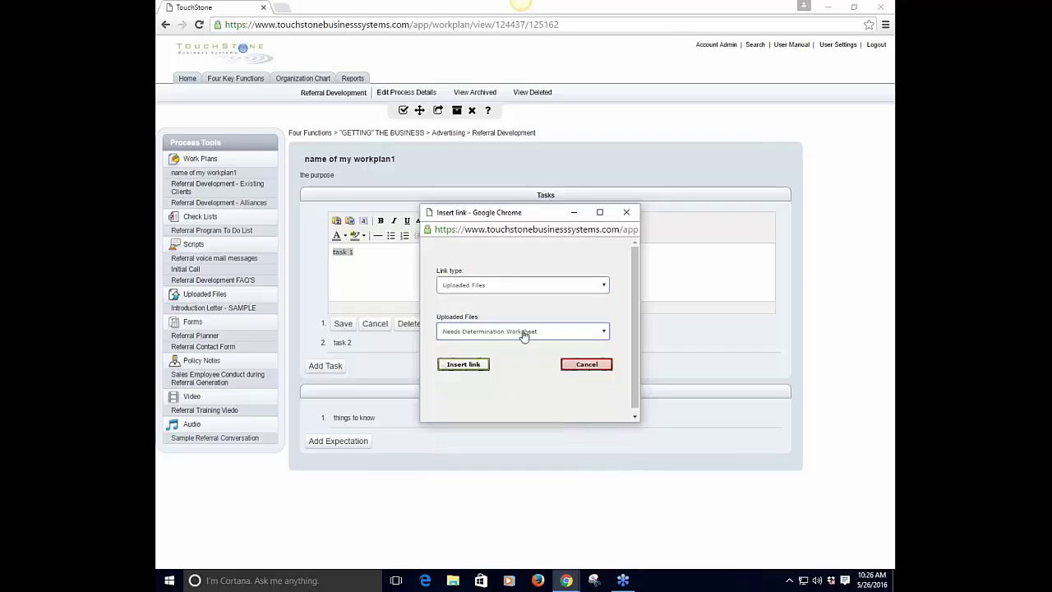
pyautogui.click(463, 365)
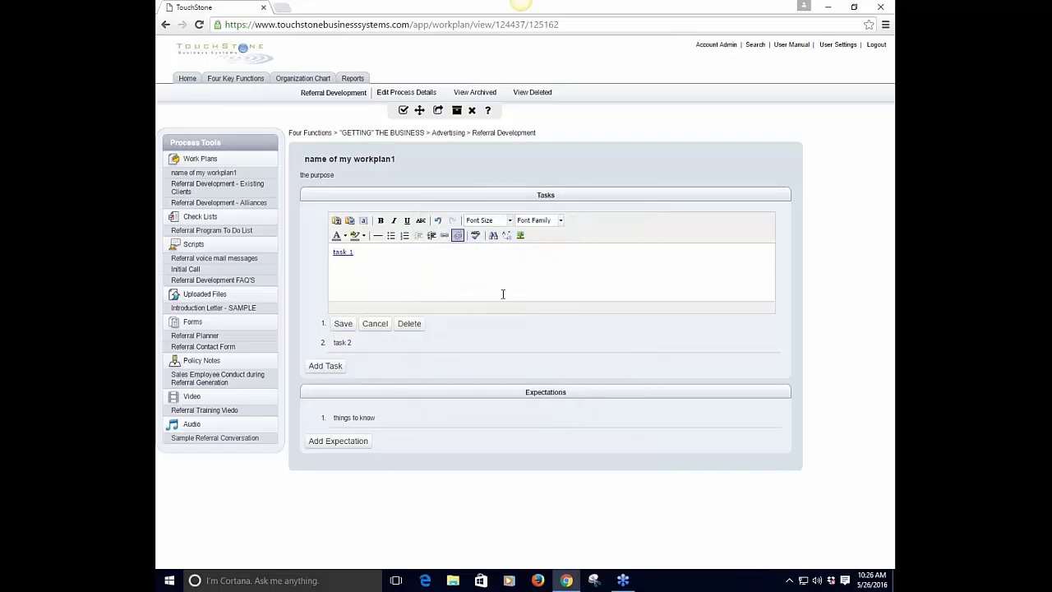
pyautogui.click(343, 325)
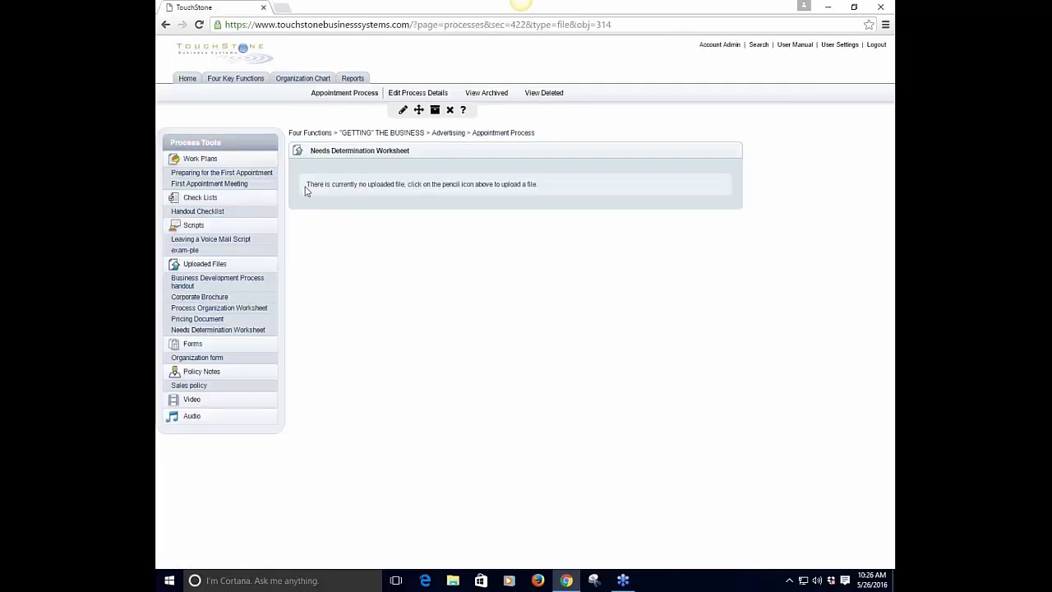
# Return from the linked worksheet to the work plan, reopen task 1 for editing and start a new line below the linked text.
pyautogui.click(165, 24)
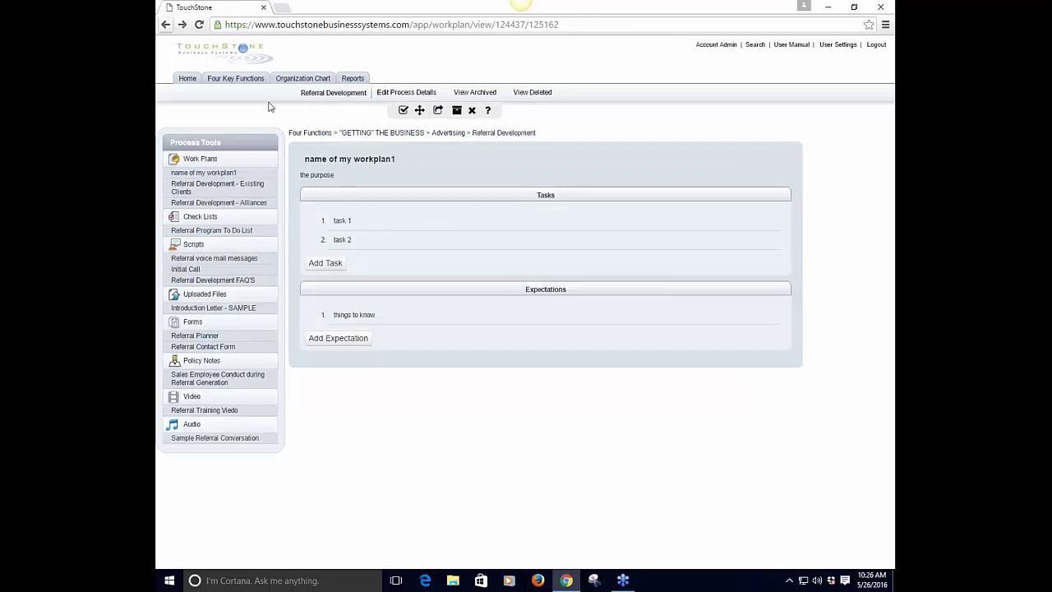
pyautogui.click(378, 220)
pyautogui.click(392, 260)
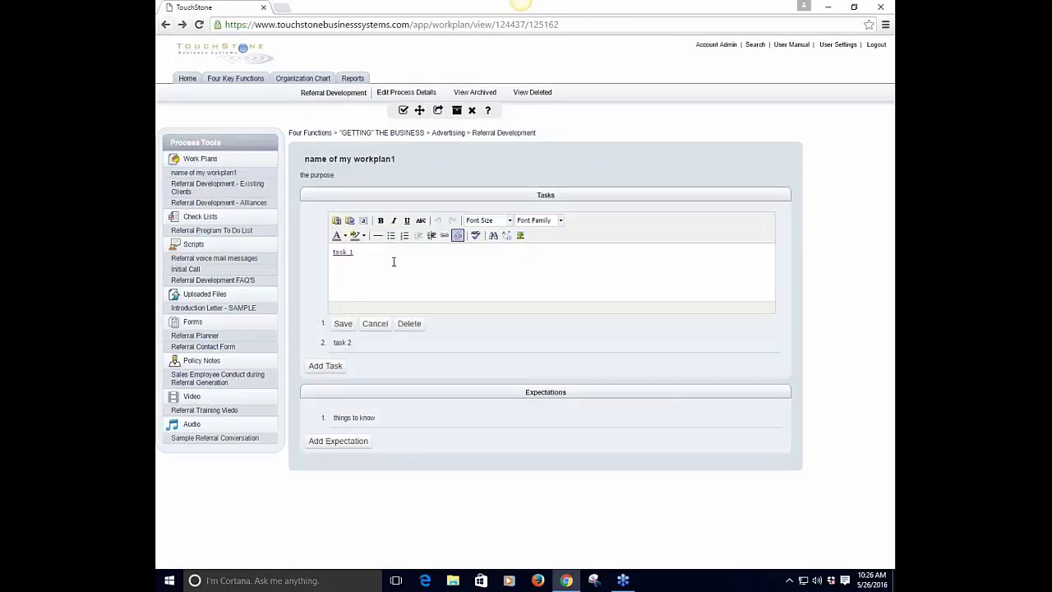
pyautogui.press('Return')
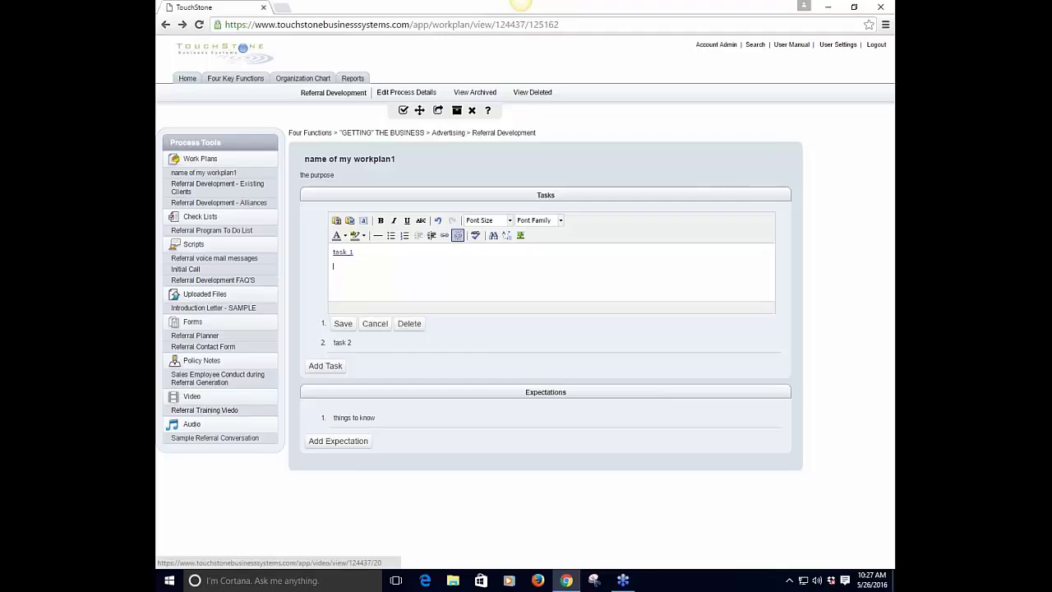
# Capture the upper part of the work plan page as a still image of about 986 x 241 pixels.
pyautogui.click(496, 20)
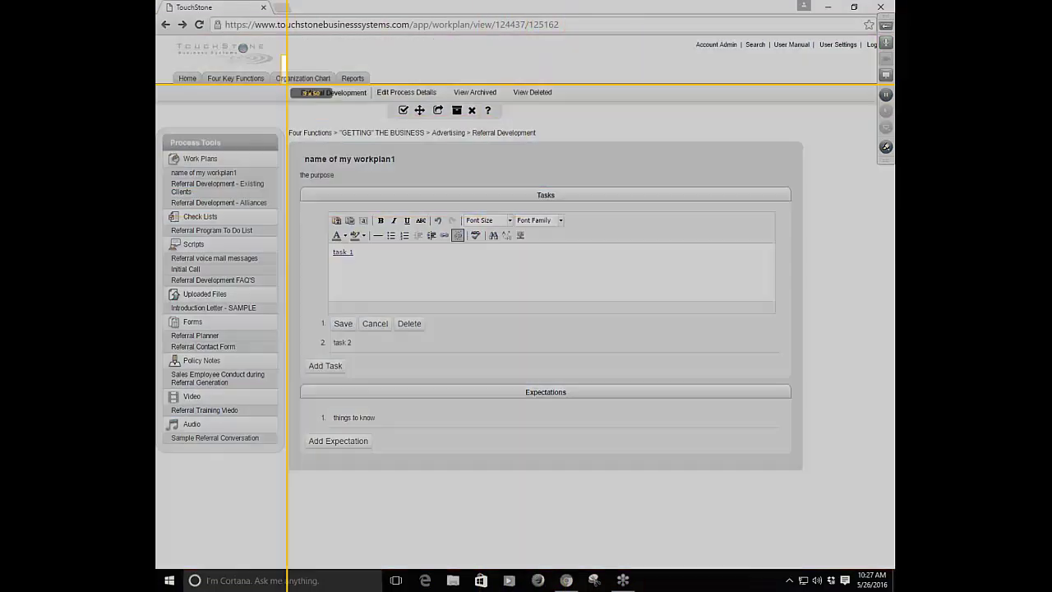
pyautogui.moveTo(282, 55); pyautogui.dragTo(851, 194)
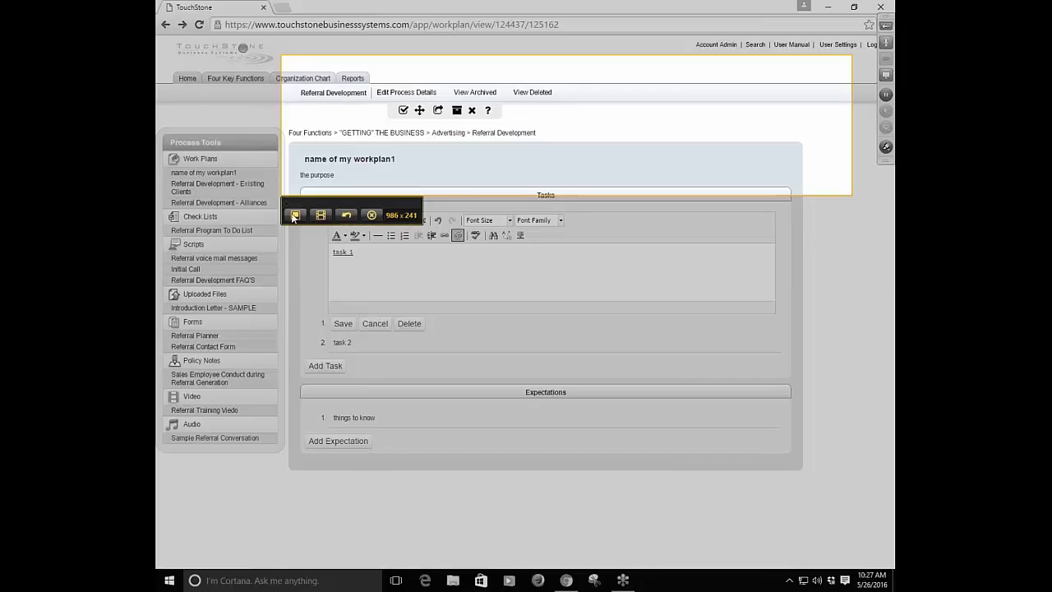
pyautogui.click(294, 216)
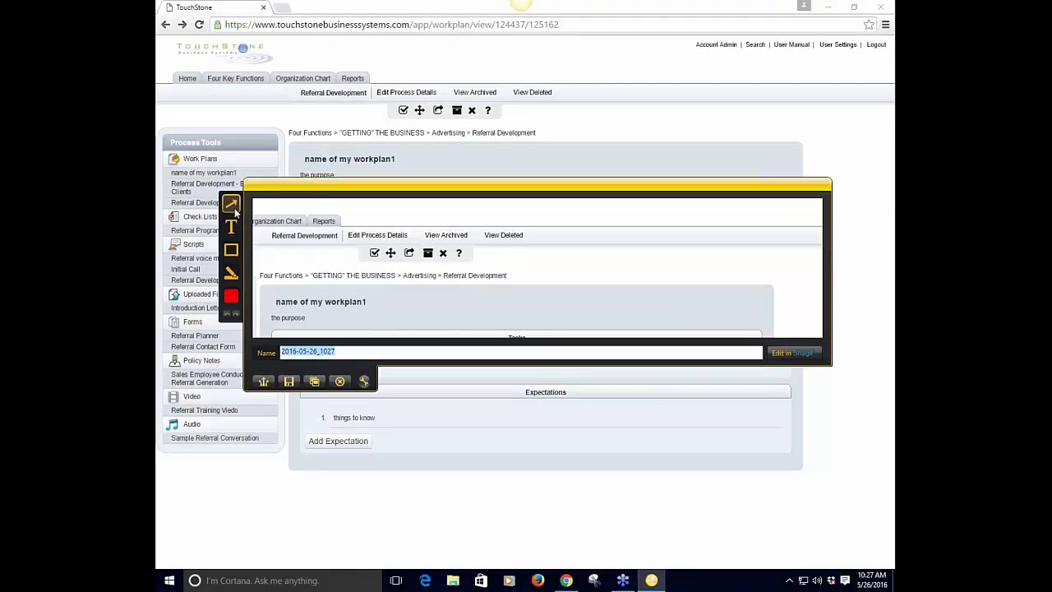
# Add a red callout reading "text" to the captured image, just beyond the end of the breadcrumb.
pyautogui.click(232, 225)
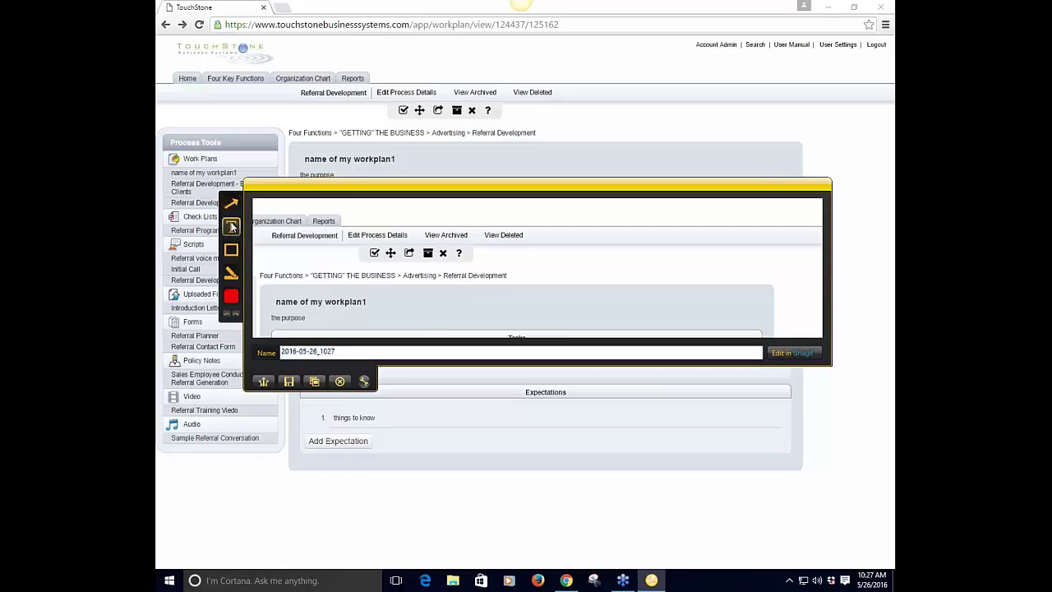
pyautogui.click(540, 281)
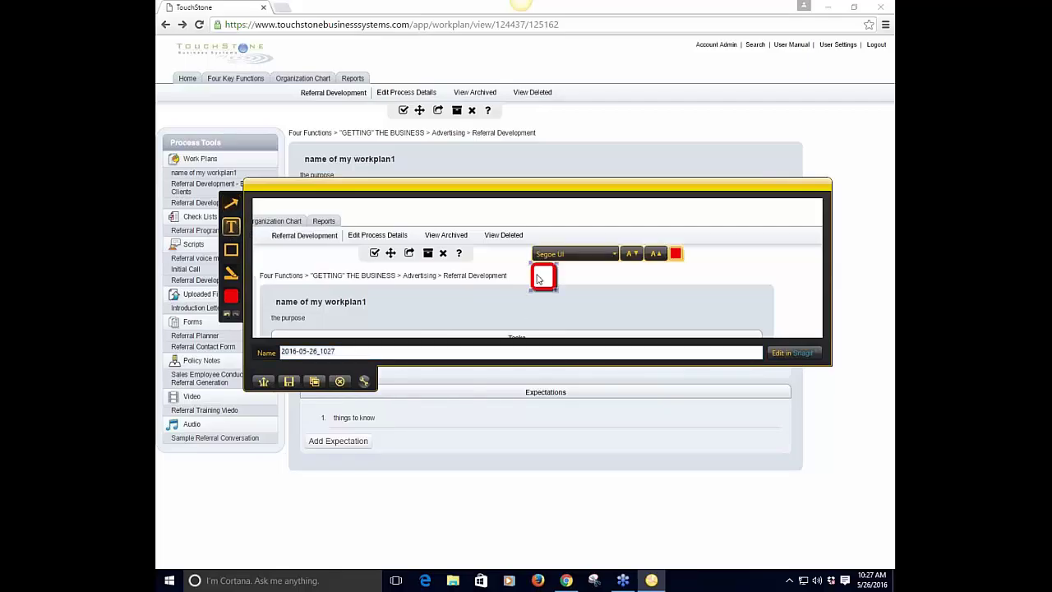
pyautogui.write('text')
pyautogui.click(624, 296)
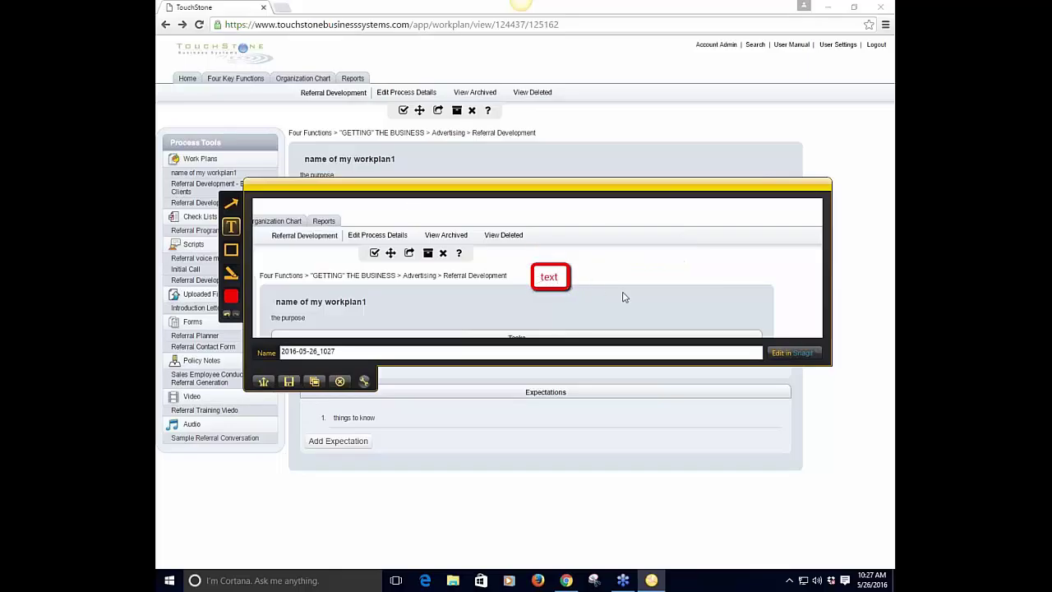
# Draw a red rectangle over the process icons and part of the breadcrumb in the capture, with two arrows pointing at it from either side.
pyautogui.click(231, 249)
pyautogui.moveTo(338, 247)
pyautogui.mouseDown()
pyautogui.moveTo(503, 289)
pyautogui.moveTo(509, 316)
pyautogui.mouseUp()
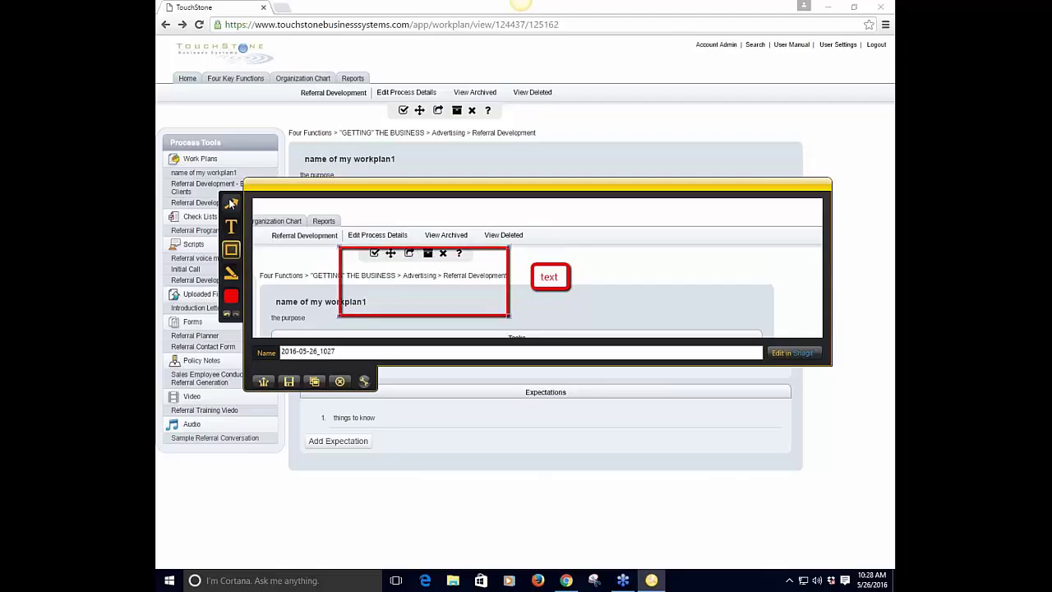
pyautogui.press('a')
pyautogui.moveTo(616, 223)
pyautogui.mouseDown()
pyautogui.moveTo(493, 240)
pyautogui.moveTo(506, 238)
pyautogui.moveTo(516, 257)
pyautogui.mouseUp()
pyautogui.moveTo(275, 286); pyautogui.dragTo(329, 267)
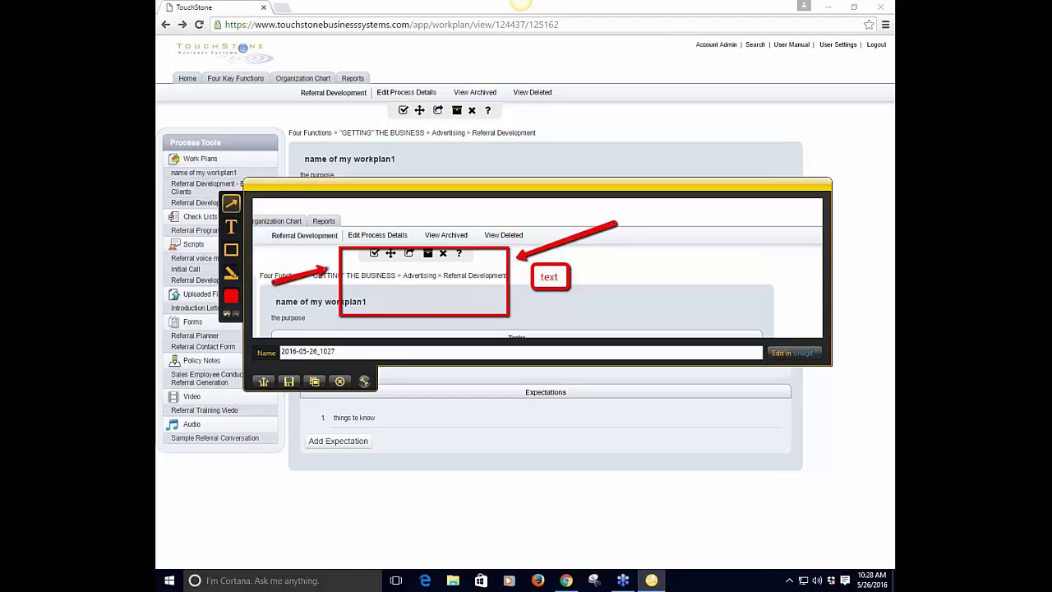
# Save the annotated capture to the Desktop as the PNG image 2016-05-26_1027.
pyautogui.click(289, 382)
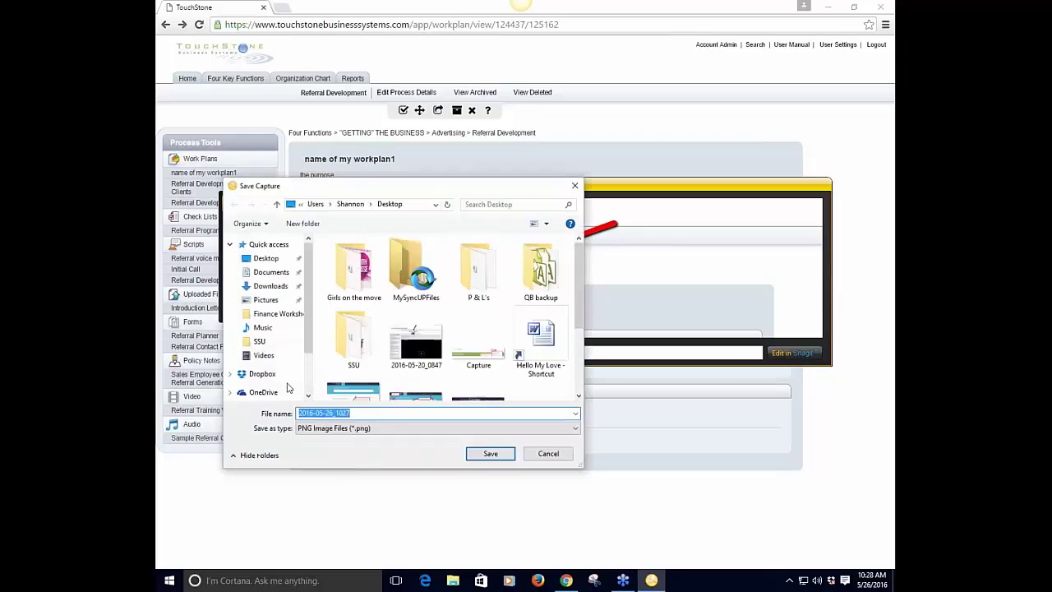
pyautogui.click(265, 258)
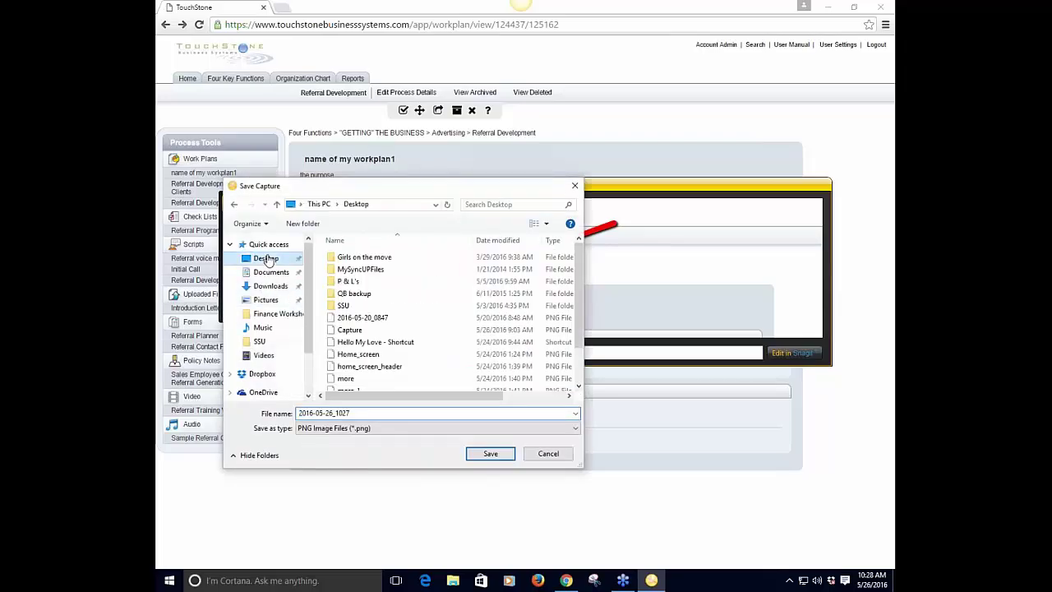
pyautogui.click(490, 454)
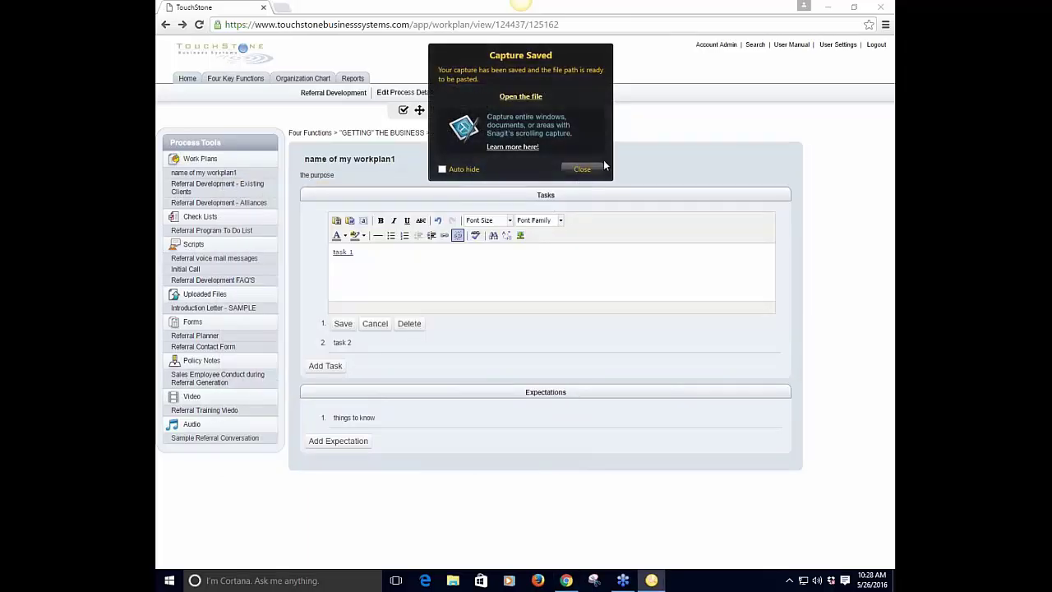
# Insert the Desktop image 2016-05-26_1027 below the linked text in task 1 and save the task.
pyautogui.click(526, 97)
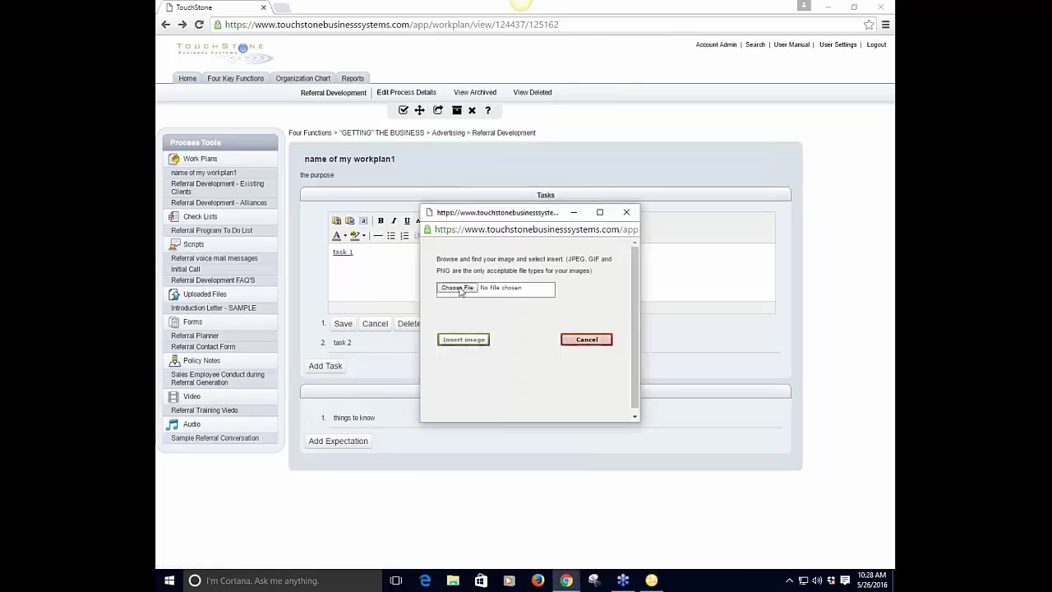
pyautogui.click(460, 289)
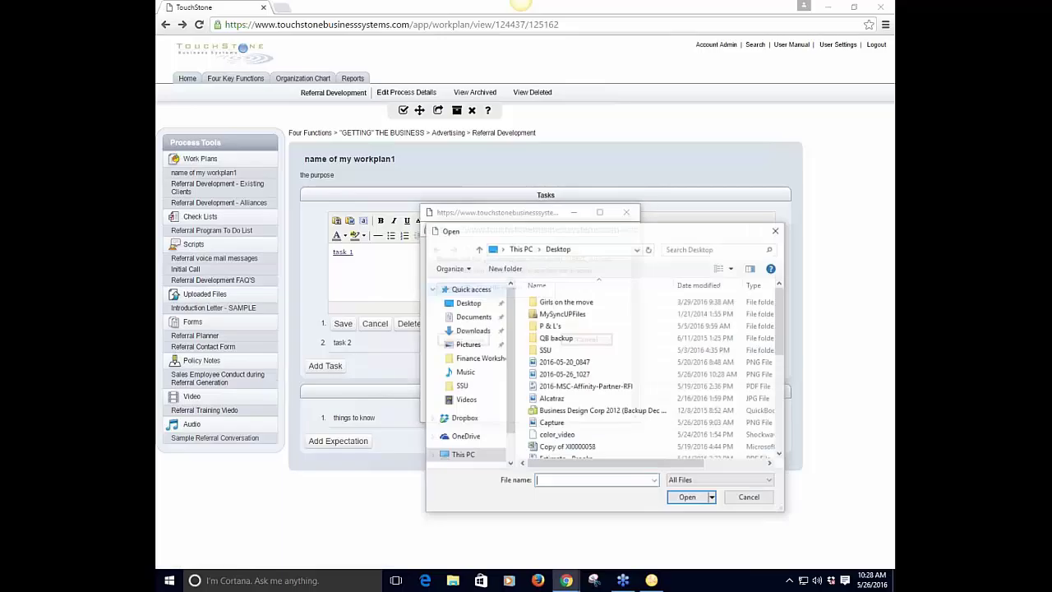
pyautogui.click(472, 306)
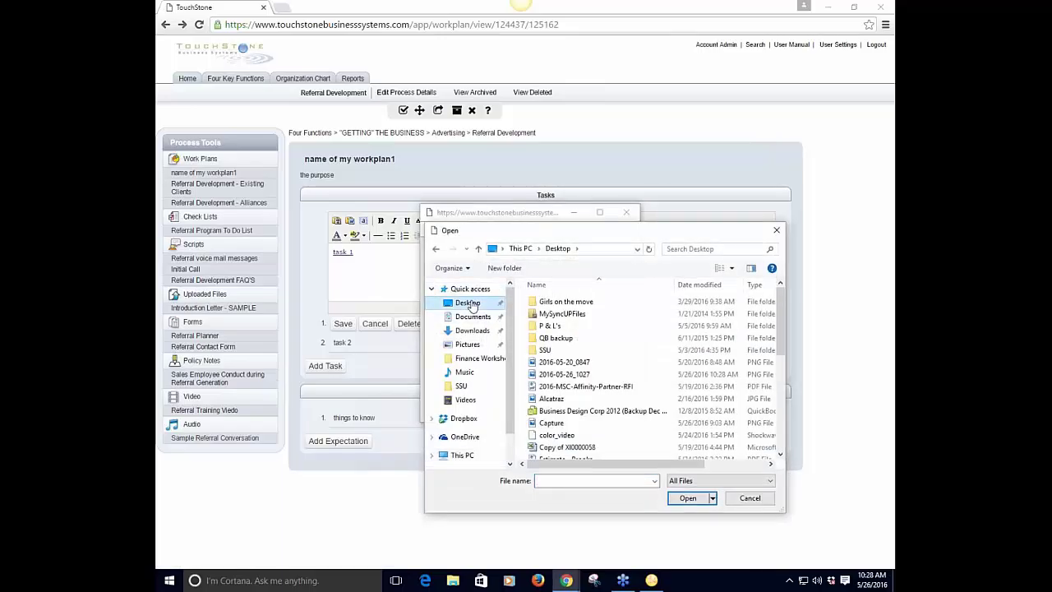
pyautogui.click(565, 375)
pyautogui.click(692, 497)
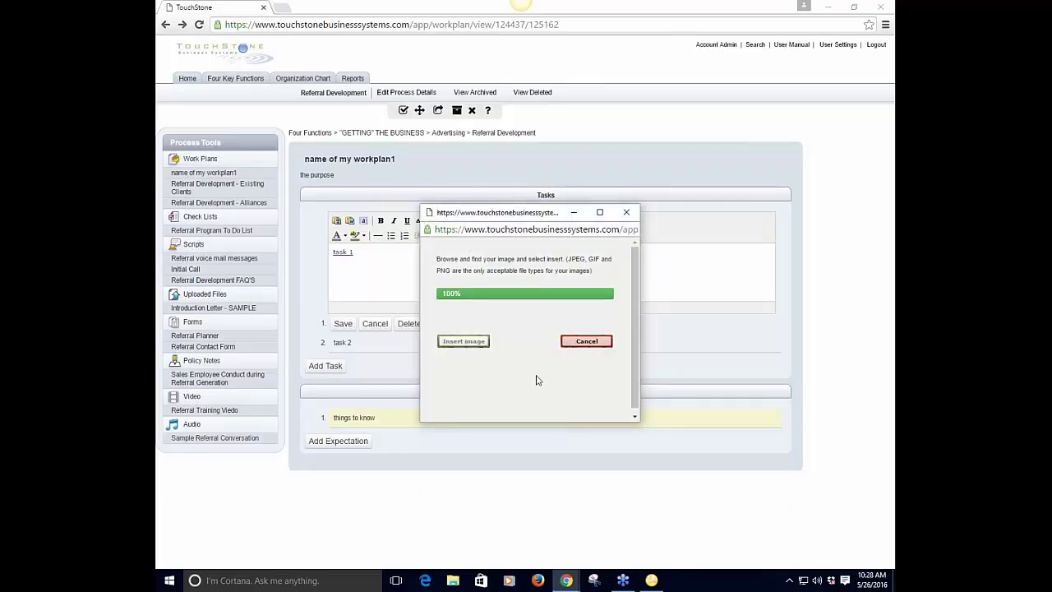
pyautogui.click(467, 367)
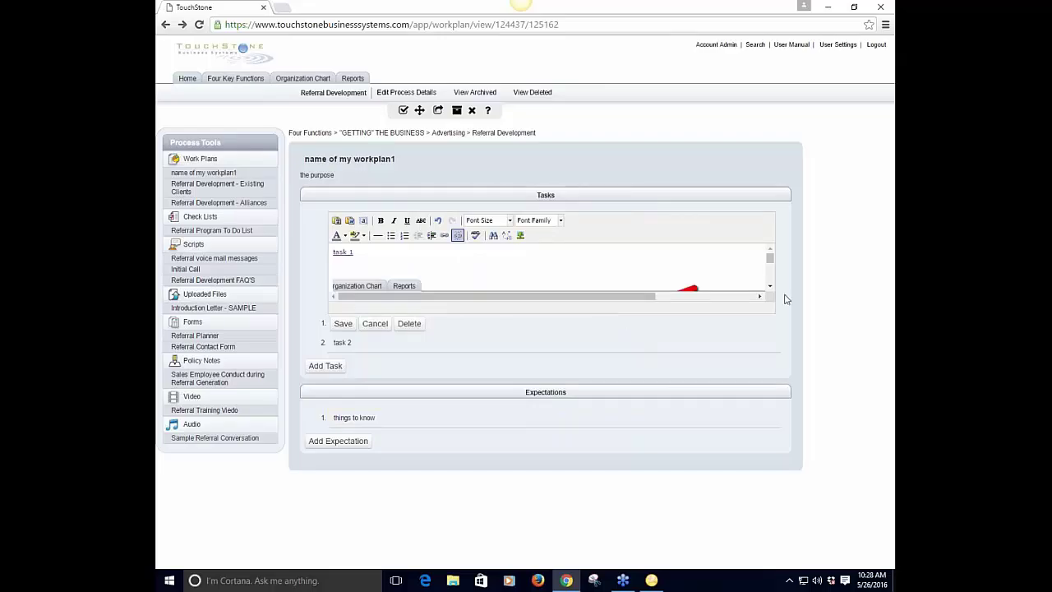
pyautogui.click(341, 323)
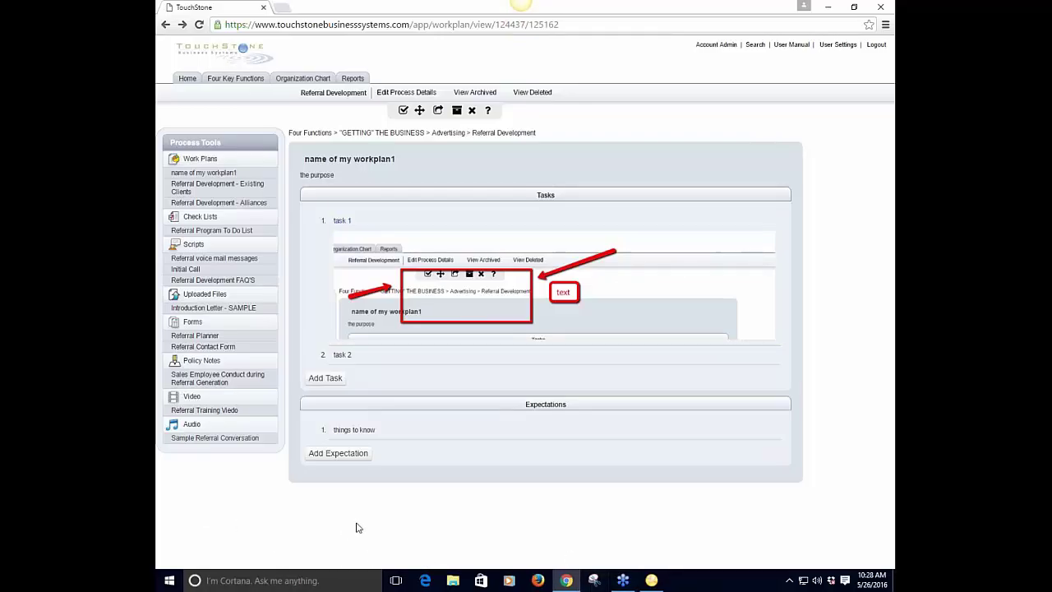
# Switch to the Snipping Tool and take a new snip spanning the process icons down to task 2.
pyautogui.click(594, 580)
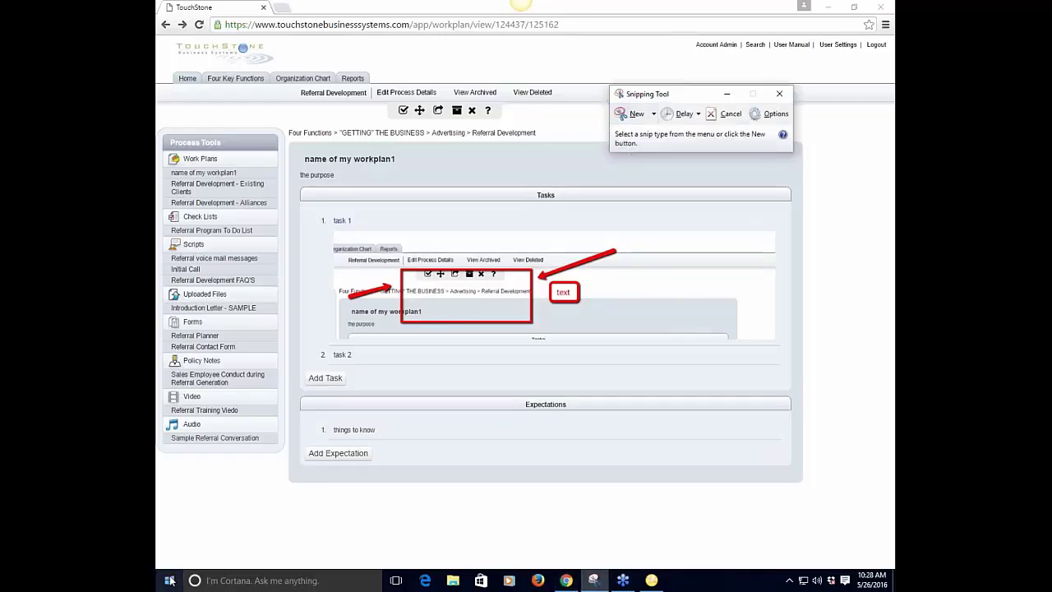
pyautogui.click(633, 114)
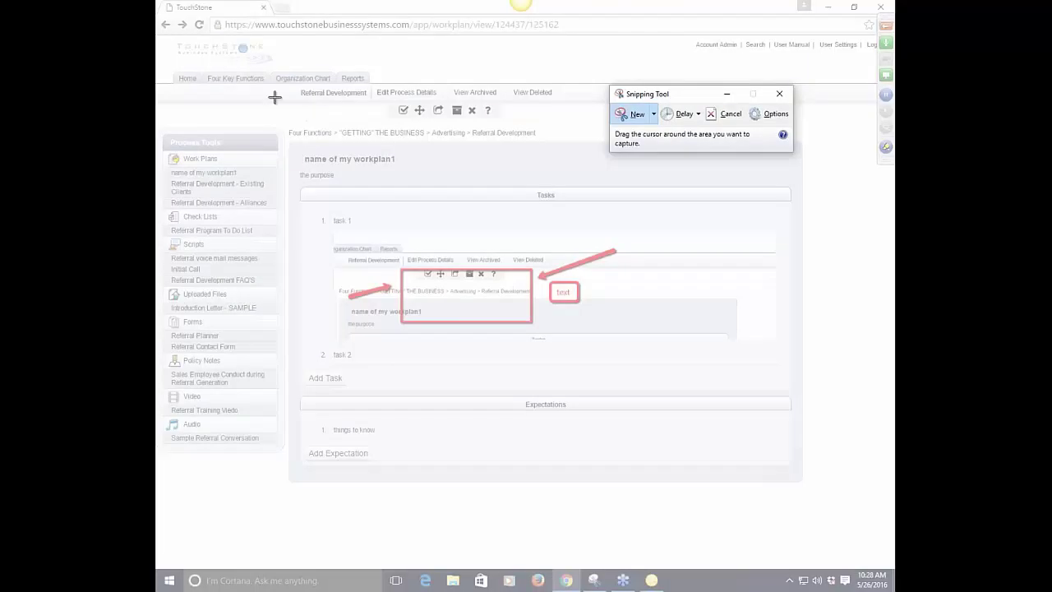
pyautogui.moveTo(275, 97); pyautogui.dragTo(756, 372)
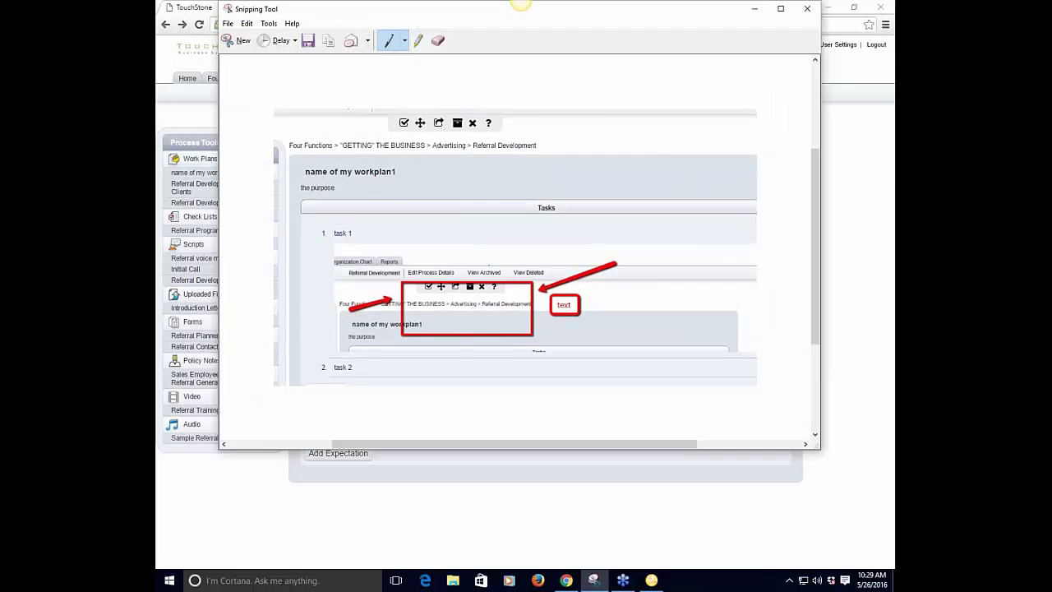
# Draw a freehand scribble and an arrow on the snip with the pen, and minimize the Snipping Tool.
pyautogui.moveTo(466, 173)
pyautogui.mouseDown()
pyautogui.moveTo(465, 218)
pyautogui.moveTo(491, 242)
pyautogui.moveTo(555, 202)
pyautogui.moveTo(573, 211)
pyautogui.moveTo(598, 268)
pyautogui.moveTo(619, 212)
pyautogui.moveTo(663, 258)
pyautogui.moveTo(472, 237)
pyautogui.moveTo(508, 243)
pyautogui.mouseUp()
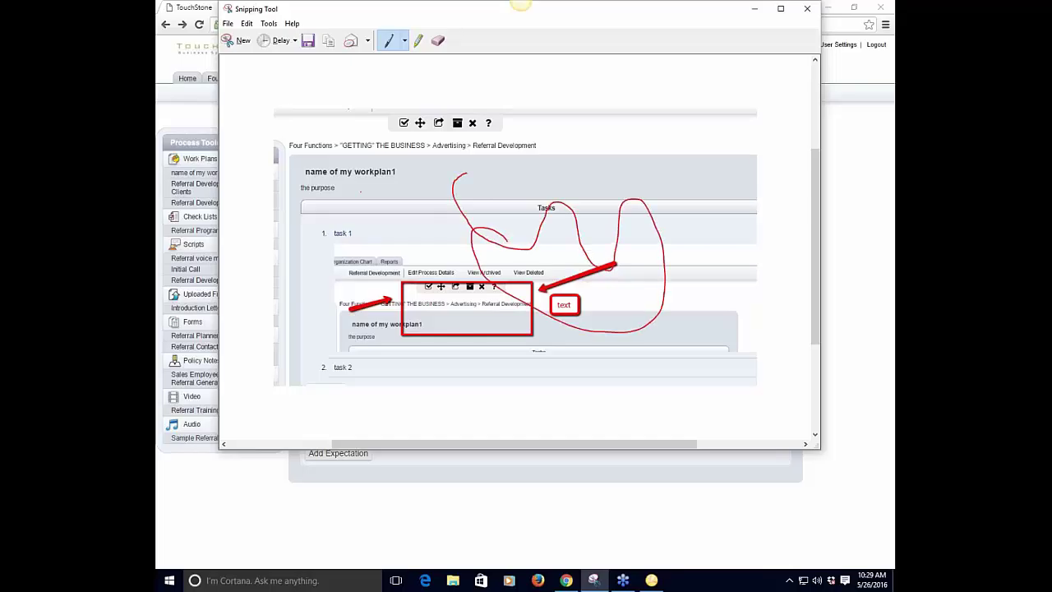
pyautogui.moveTo(332, 188)
pyautogui.mouseDown()
pyautogui.moveTo(397, 239)
pyautogui.moveTo(395, 216)
pyautogui.moveTo(405, 248)
pyautogui.moveTo(359, 251)
pyautogui.mouseUp()
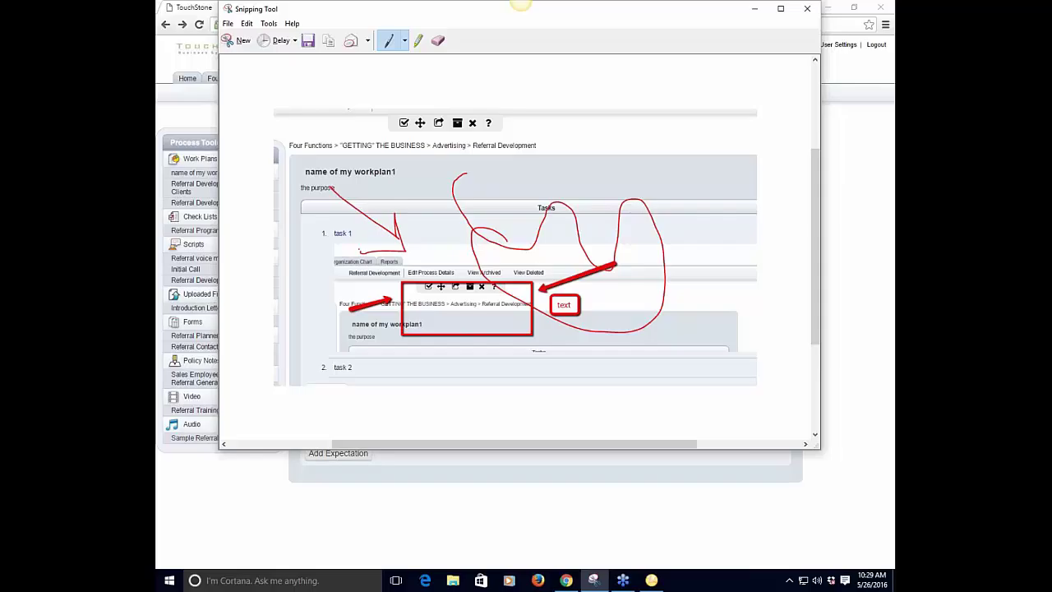
pyautogui.click(754, 9)
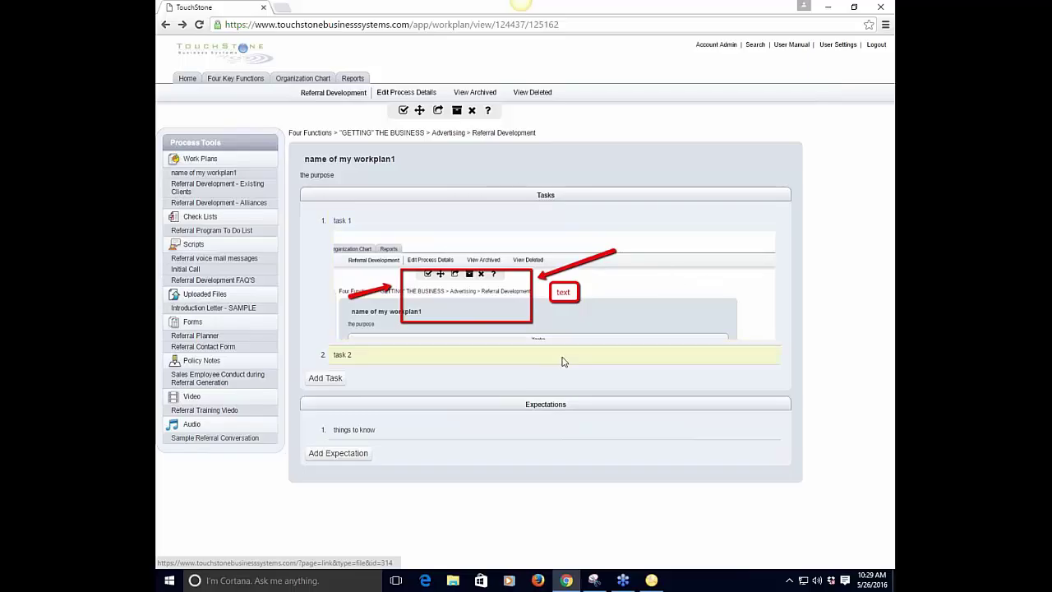
# Move task 2 above task 1, and open the work plan Referral Development - Existing Clients.
pyautogui.moveTo(563, 361); pyautogui.dragTo(561, 218)
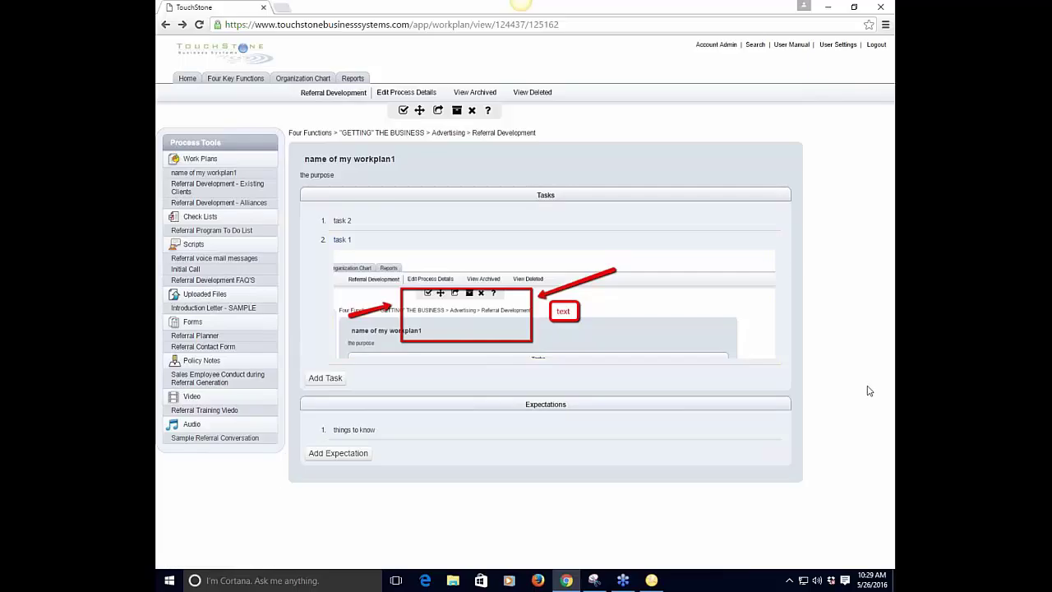
pyautogui.click(218, 187)
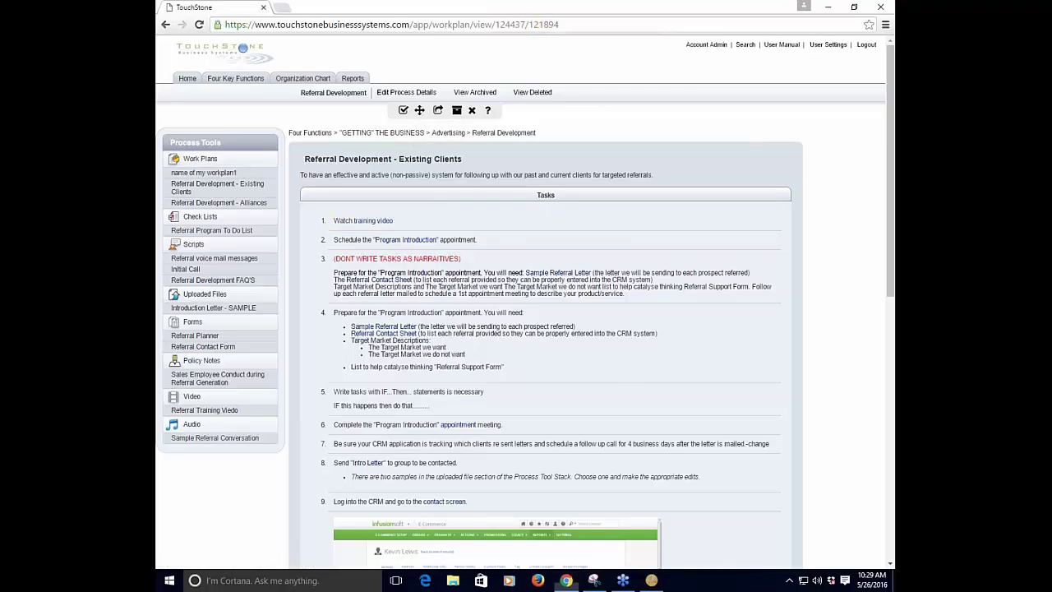
# Record a short full-screen video of the Existing Clients work plan, stop the recording and return to the browser page.
pyautogui.click(503, 20)
pyautogui.click(497, 25)
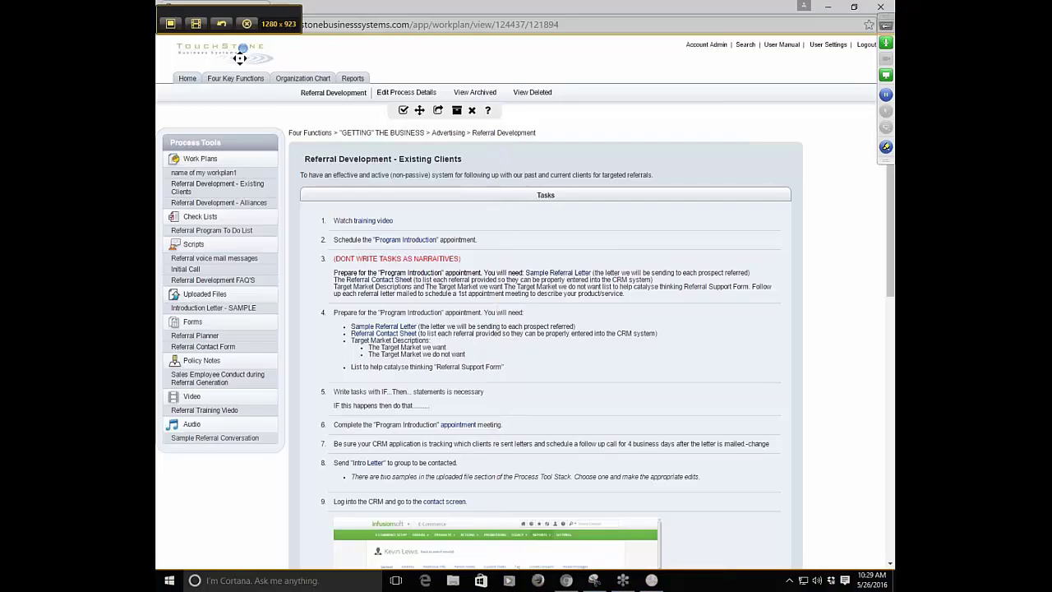
pyautogui.click(197, 23)
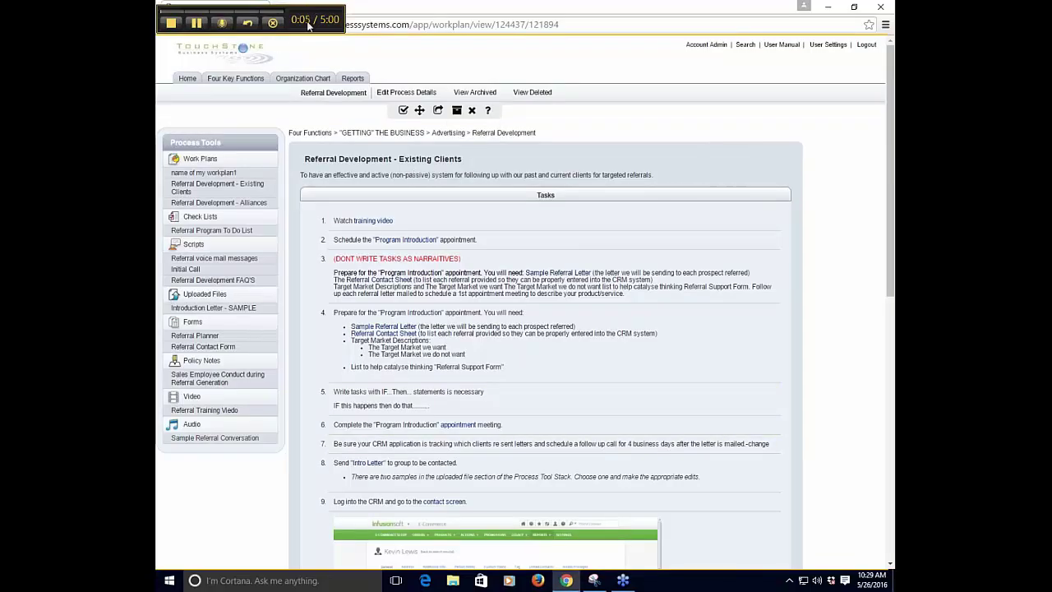
pyautogui.click(172, 24)
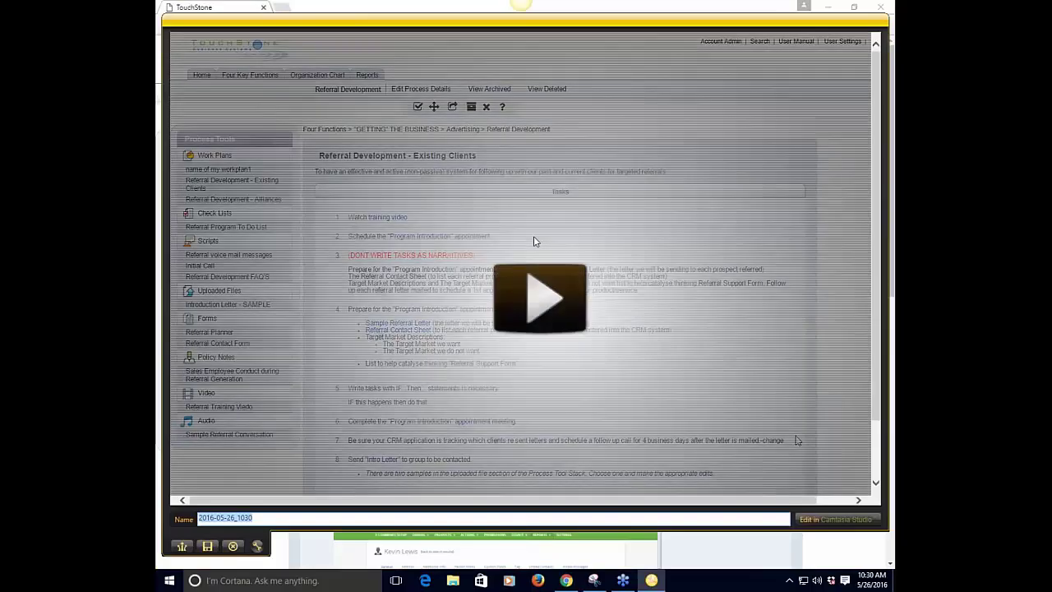
pyautogui.click(831, 7)
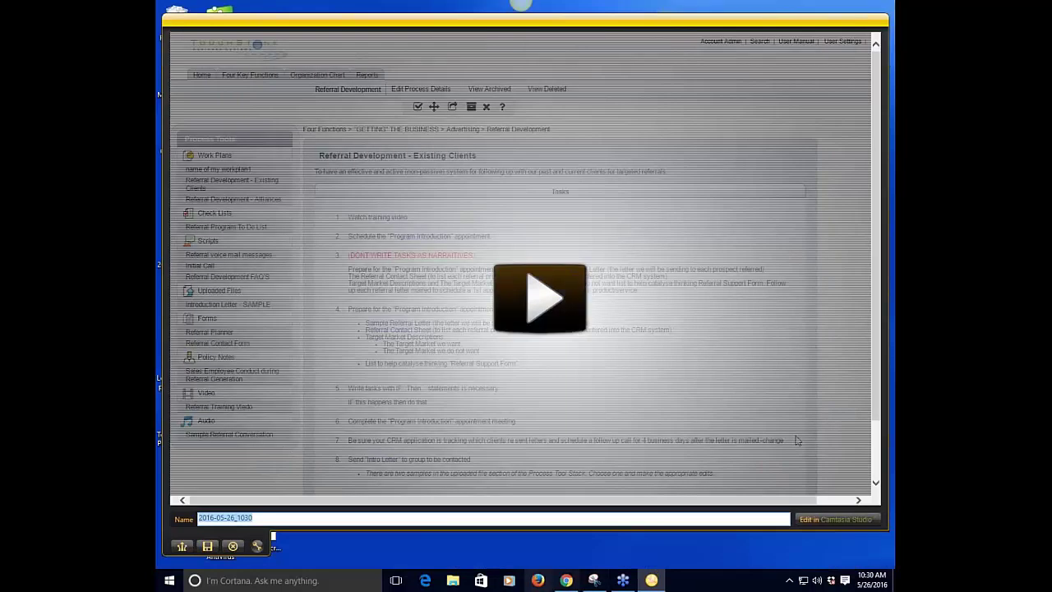
pyautogui.click(566, 580)
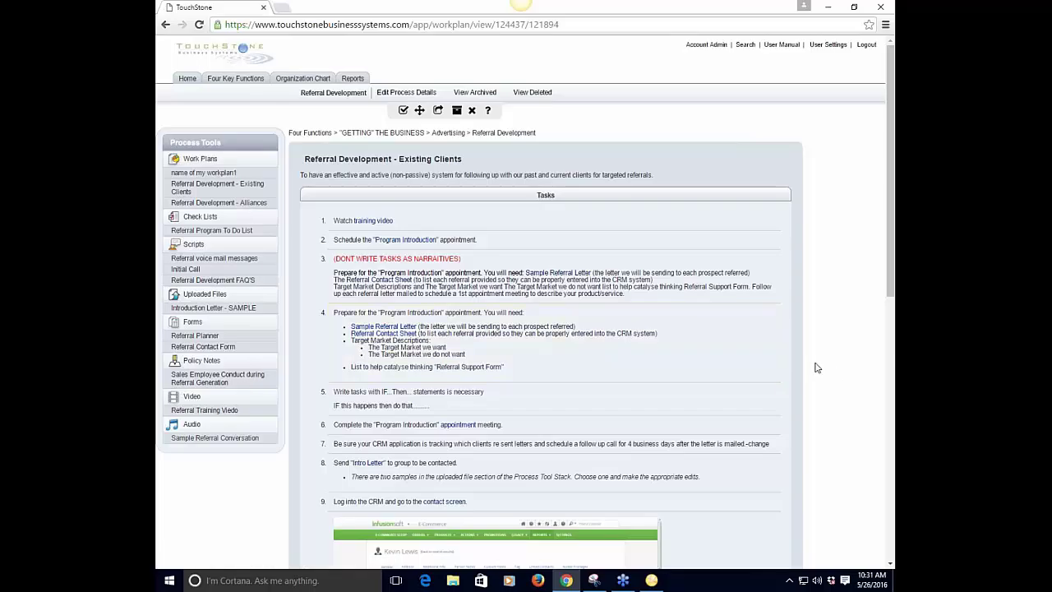
# Follow the contact screen link in task 9 to view the CRM's Add a Contact form, and return to the work plan.
pyautogui.scroll(-1, 807, 370)
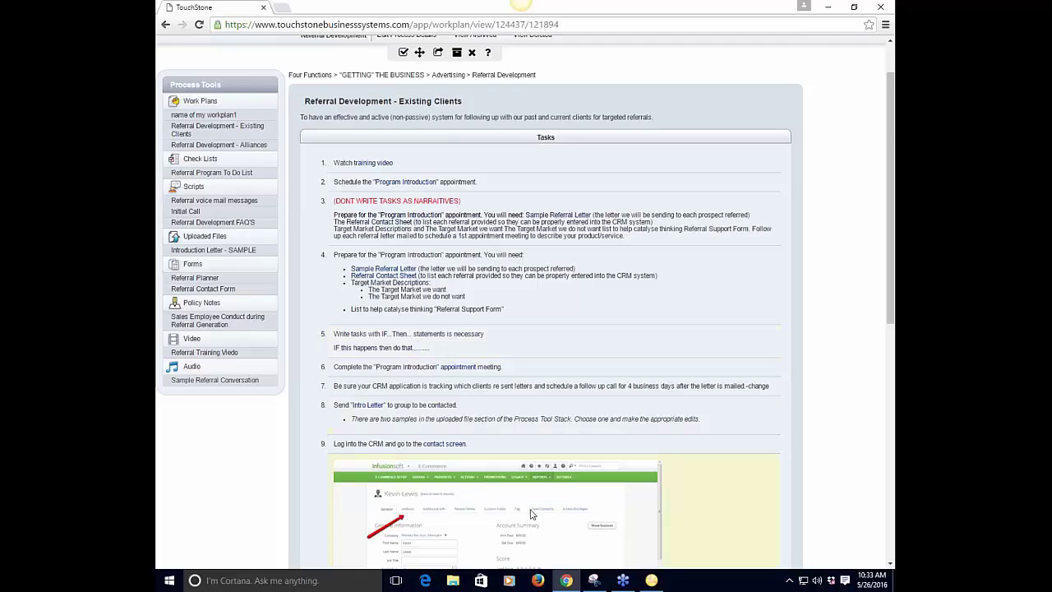
pyautogui.scroll(-2, 528, 513)
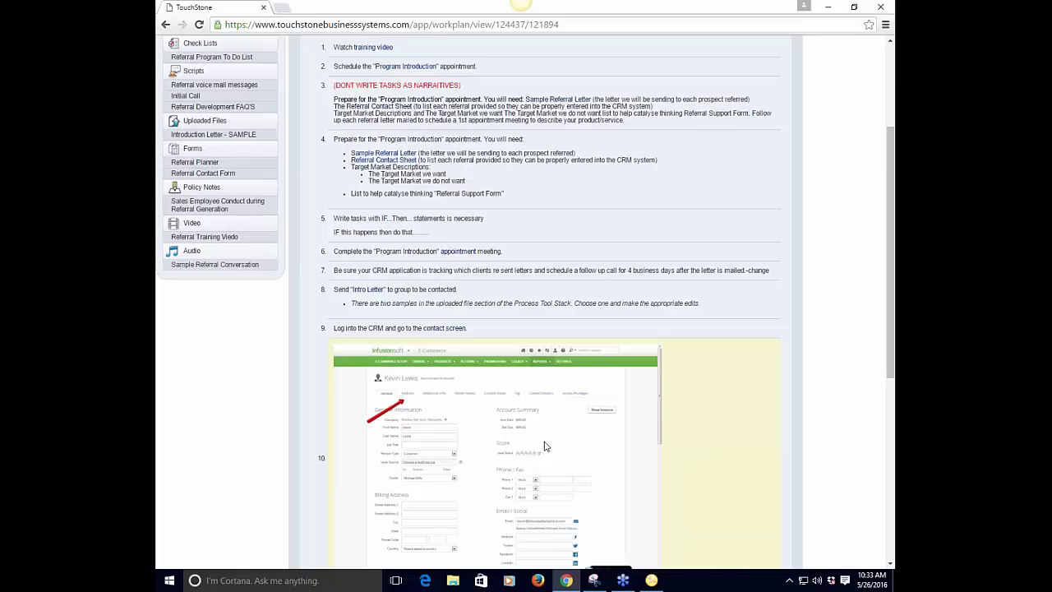
pyautogui.scroll(1, 546, 446)
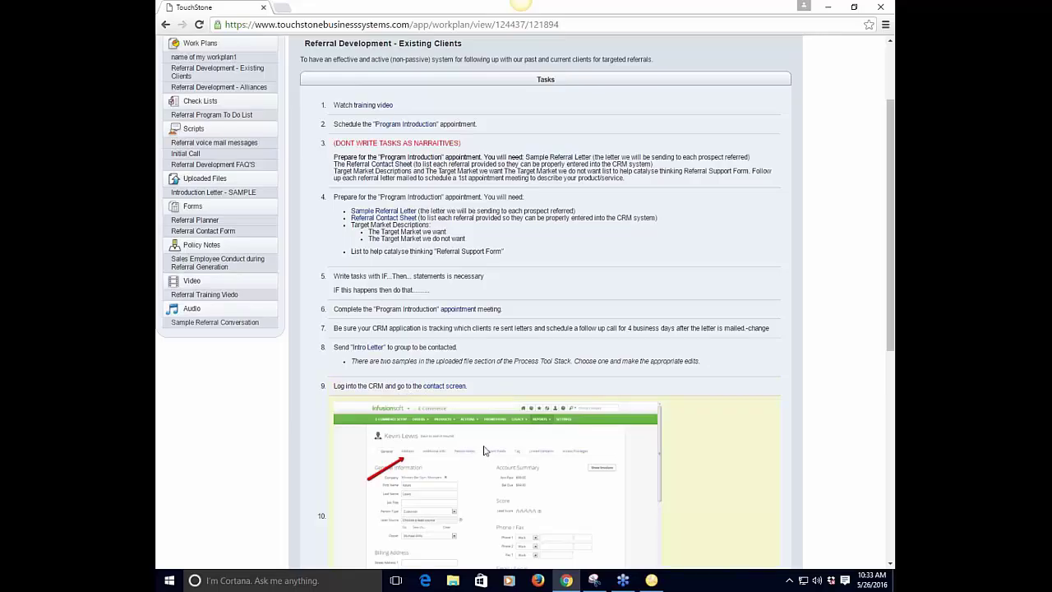
pyautogui.click(451, 386)
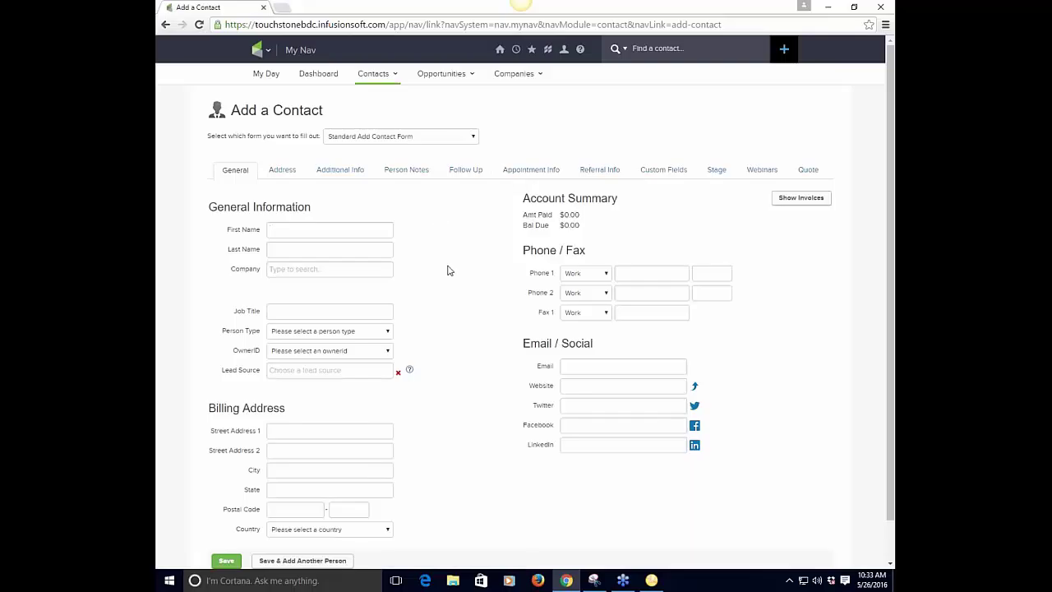
pyautogui.click(165, 25)
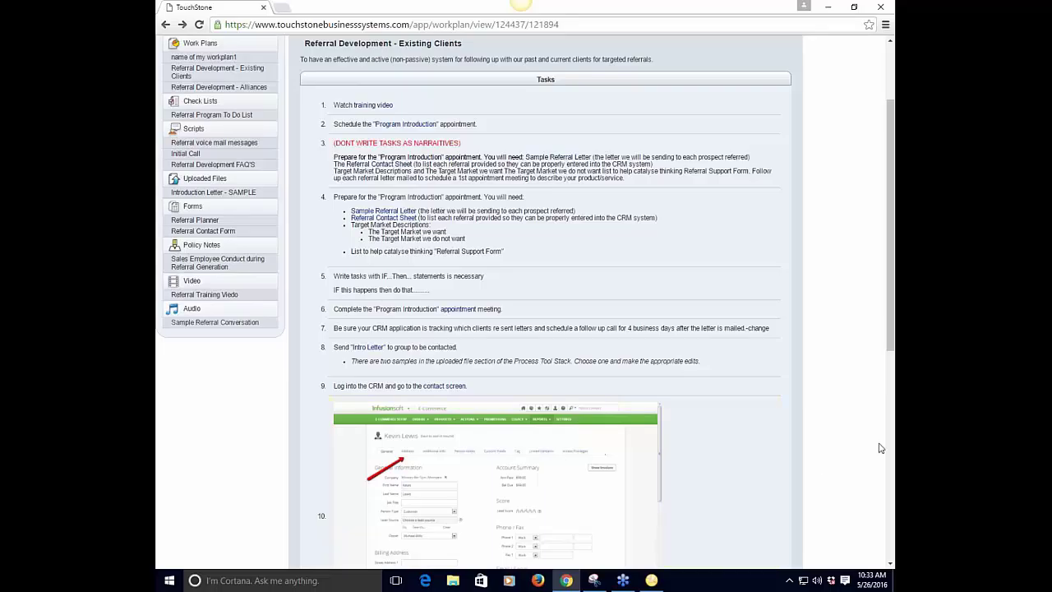
# Follow task 16's Enter leads link and that work plan's task 5 link, return, and review the remaining tasks and expectations.
pyautogui.scroll(-2, 849, 423)
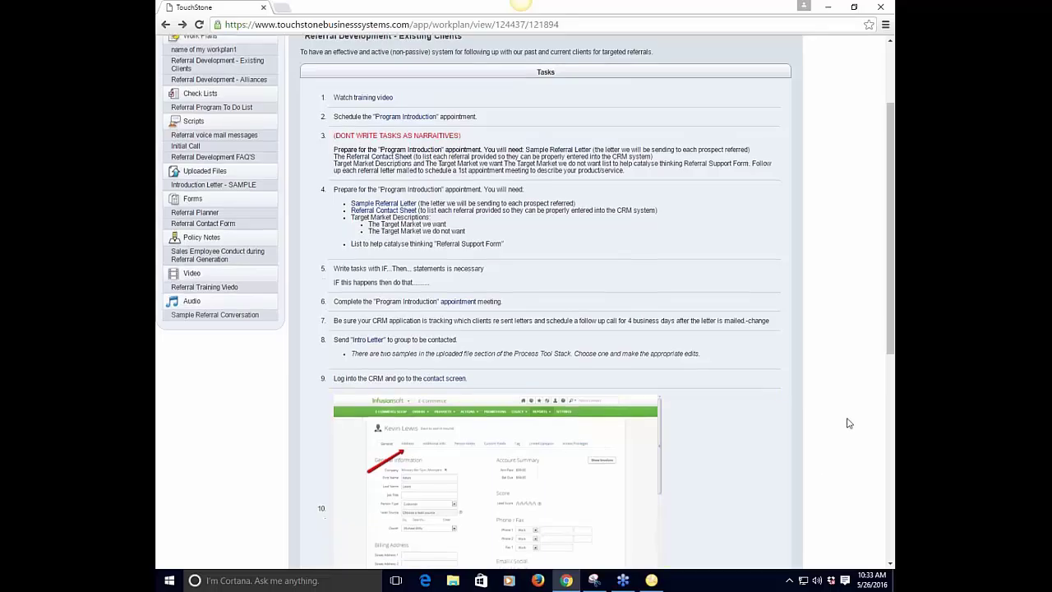
pyautogui.scroll(-3, 849, 423)
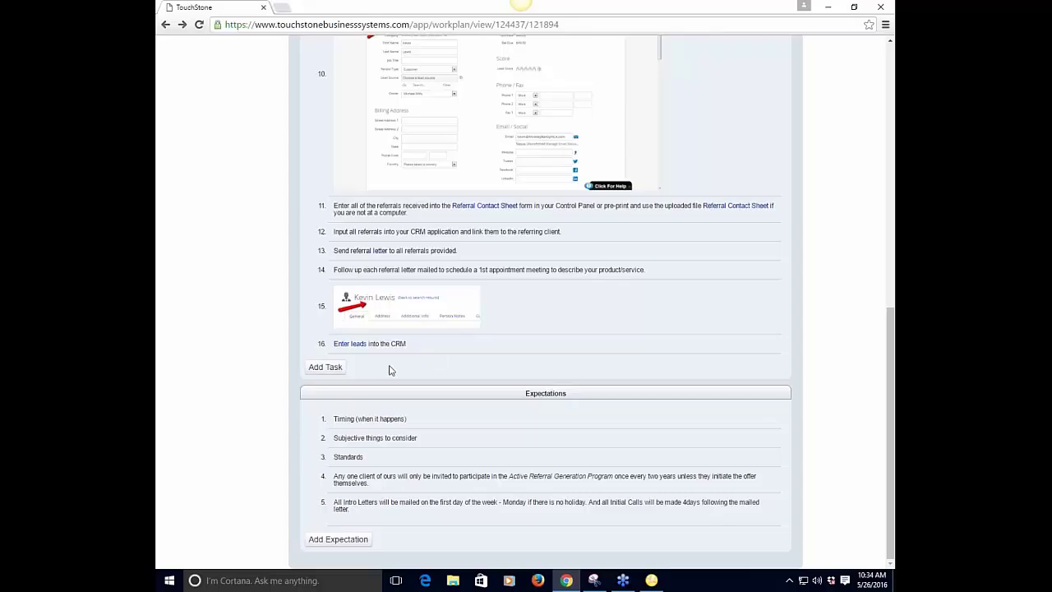
pyautogui.click(353, 345)
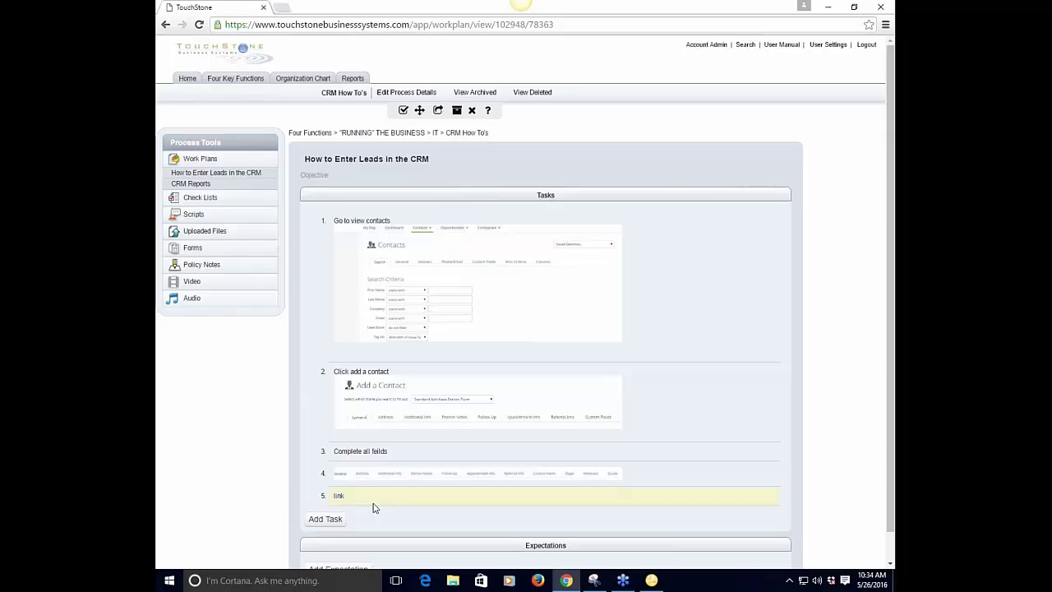
pyautogui.click(338, 495)
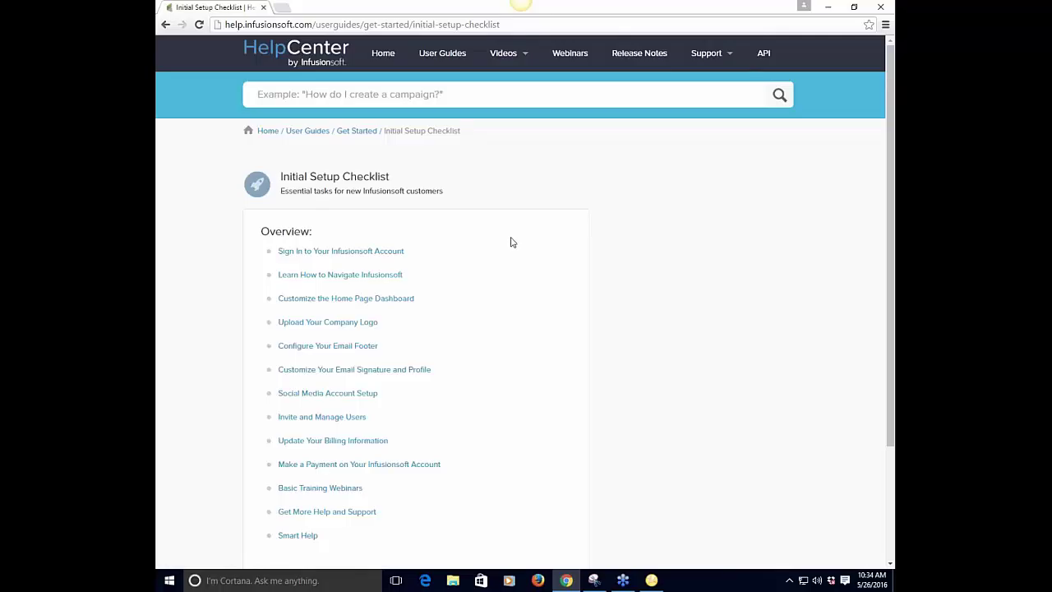
pyautogui.click(166, 25)
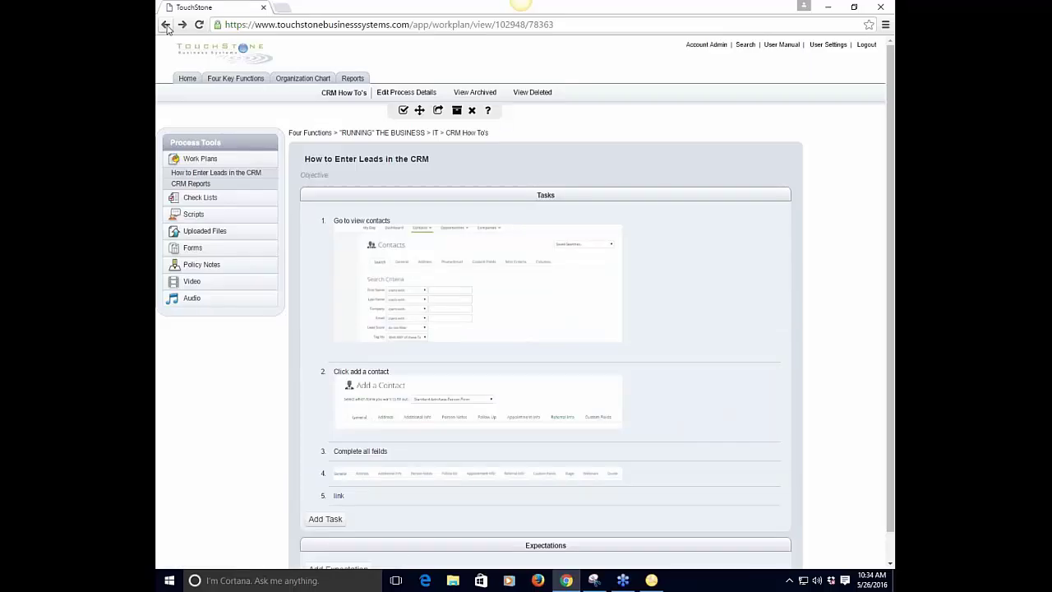
pyautogui.click(166, 25)
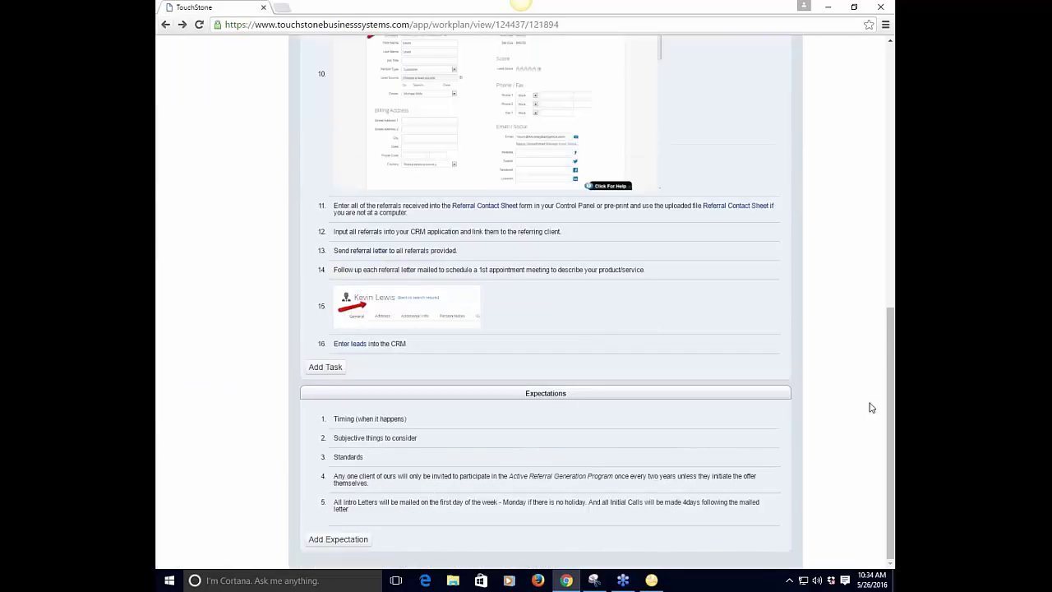
pyautogui.scroll(2, 866, 426)
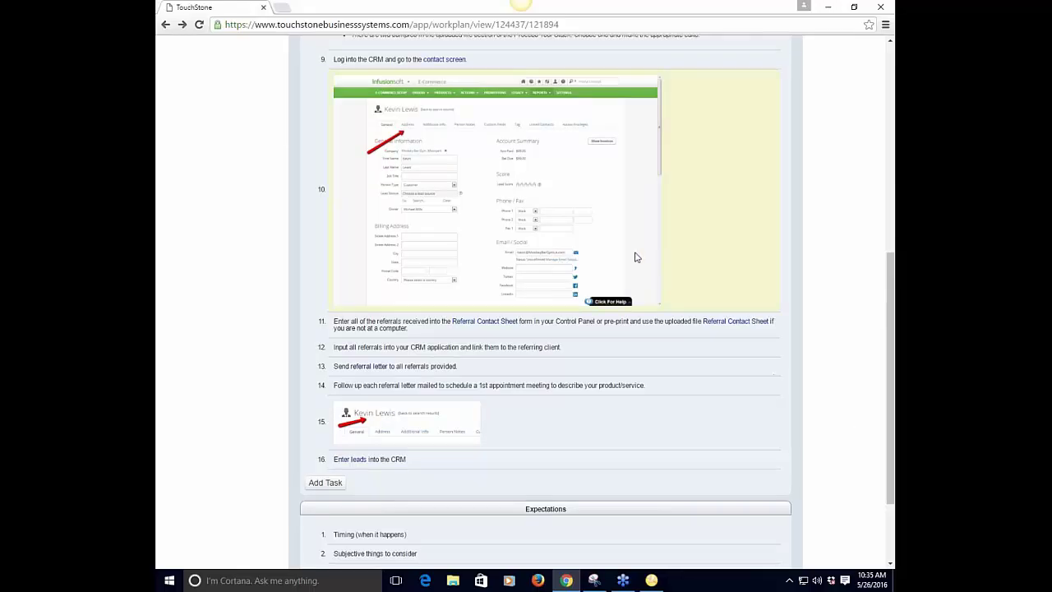
pyautogui.scroll(-3, 876, 433)
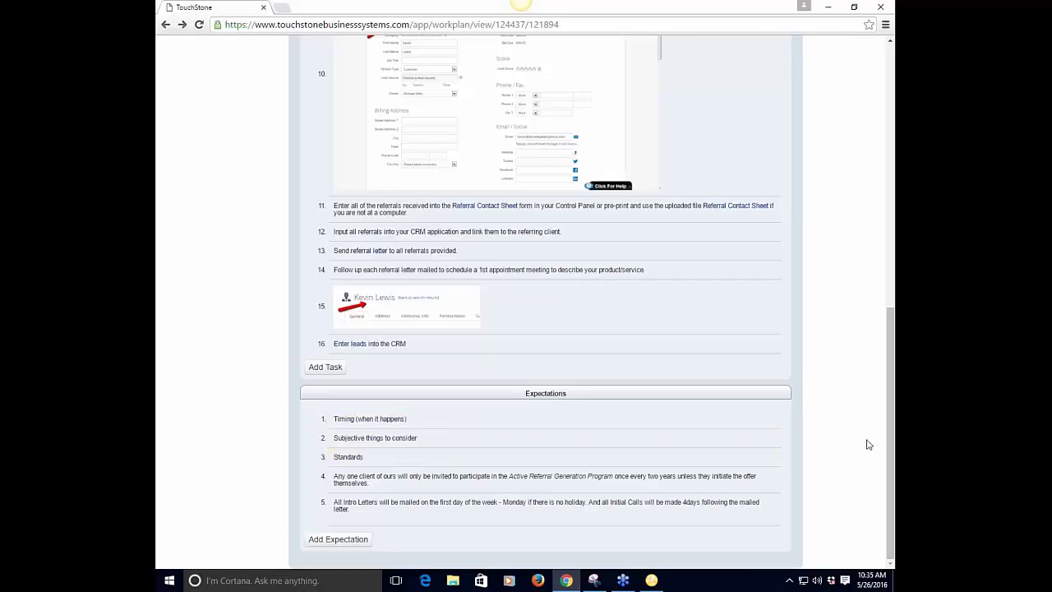
# Open the Existing Clients work plan's title and objective for editing in turn, cancelling each edit.
pyautogui.scroll(13, 867, 444)
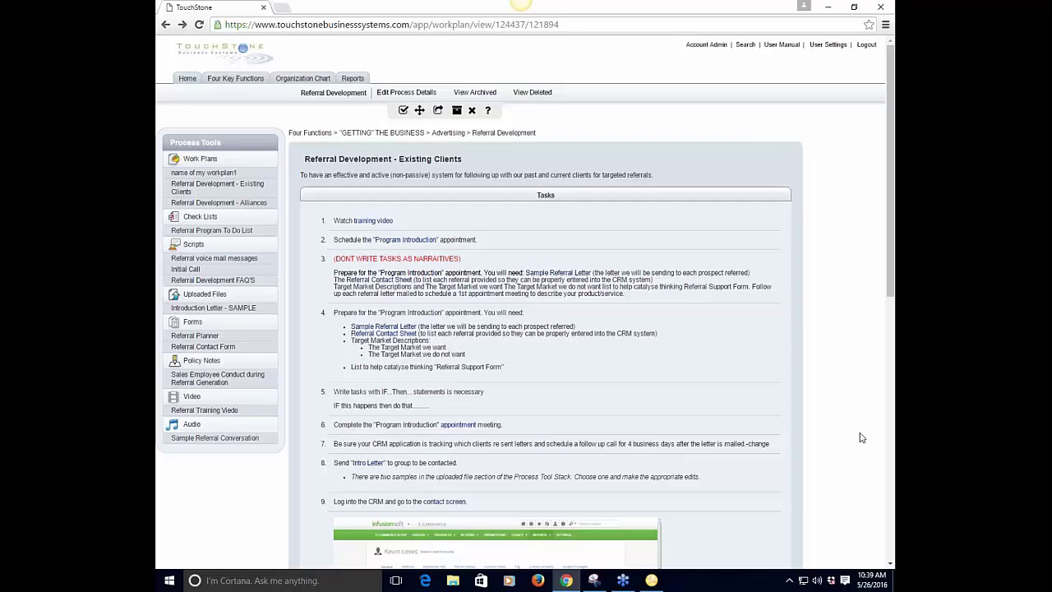
pyautogui.click(363, 159)
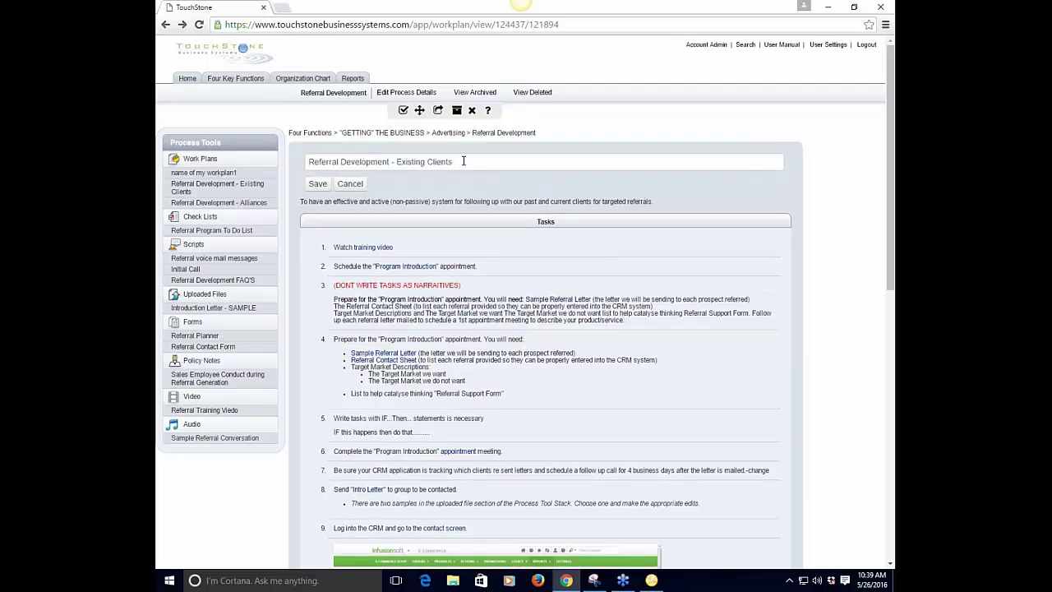
pyautogui.click(354, 183)
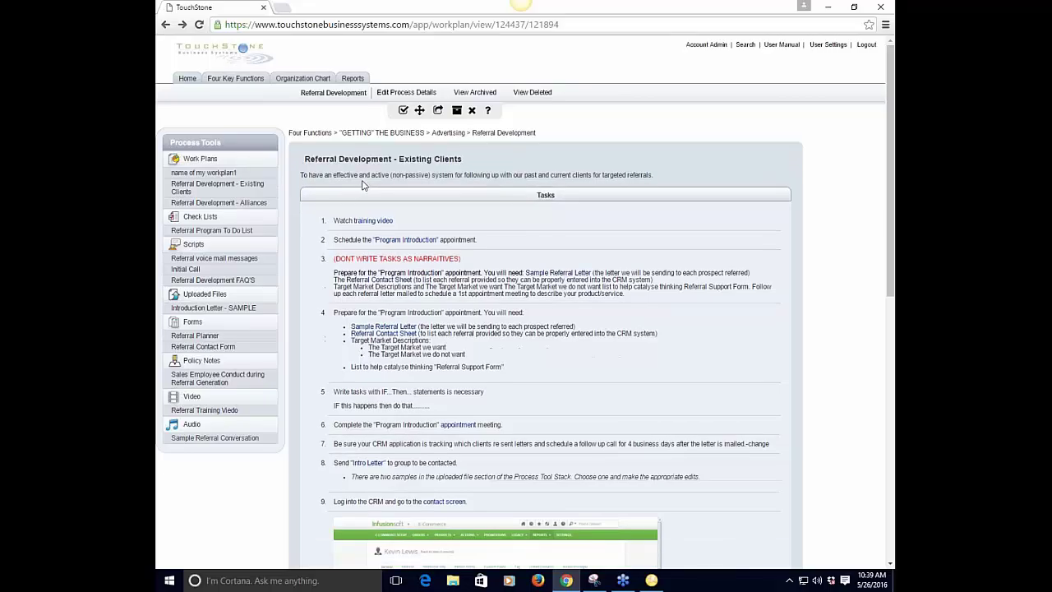
pyautogui.click(394, 175)
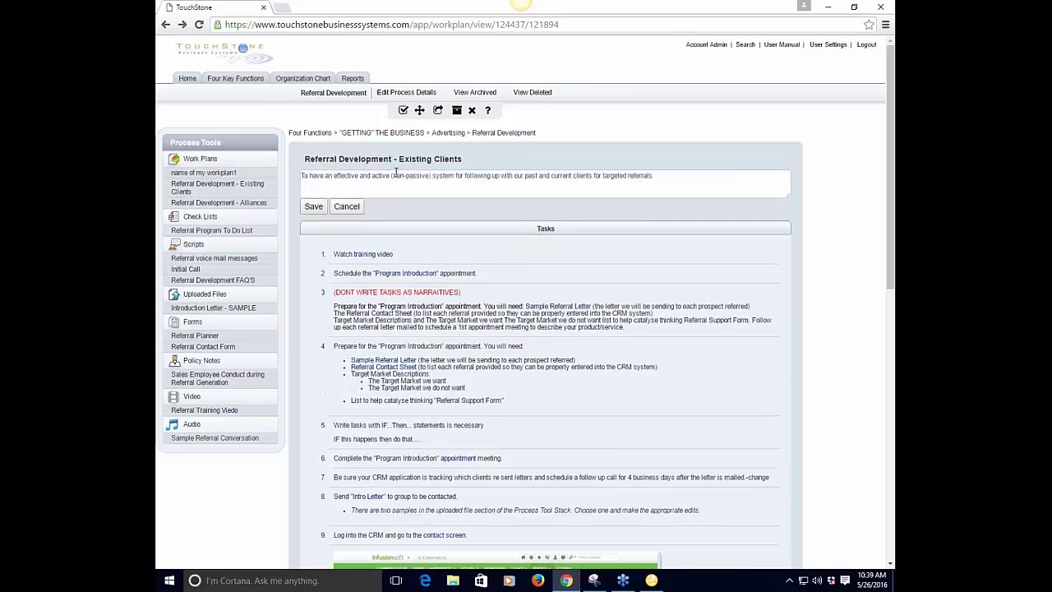
pyautogui.click(347, 206)
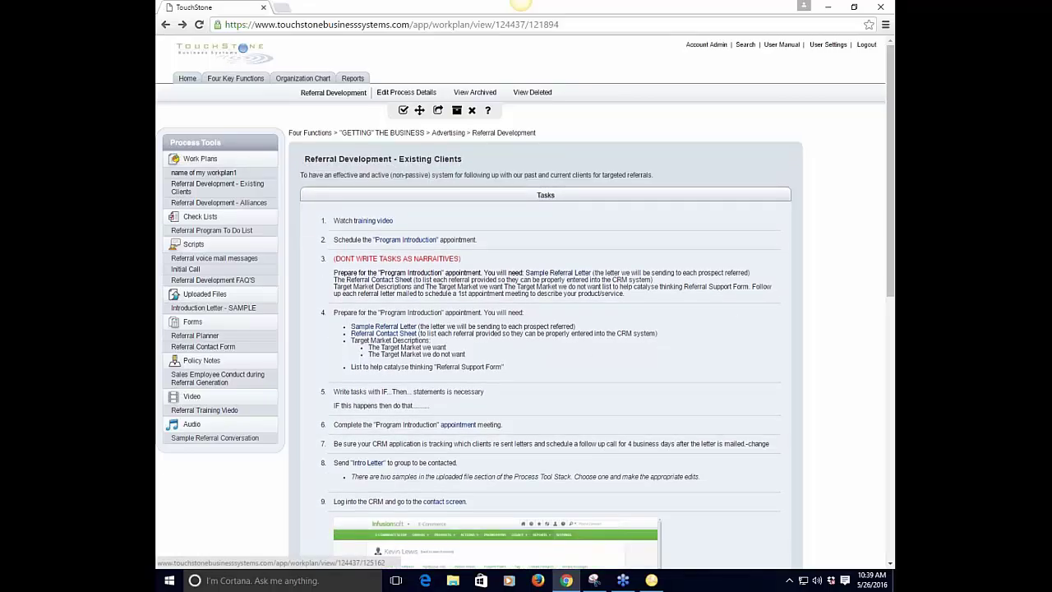
# Move the work plan name of my workplan1 below Referral Development - Alliances in the process tools.
pyautogui.moveTo(232, 177); pyautogui.dragTo(237, 209)
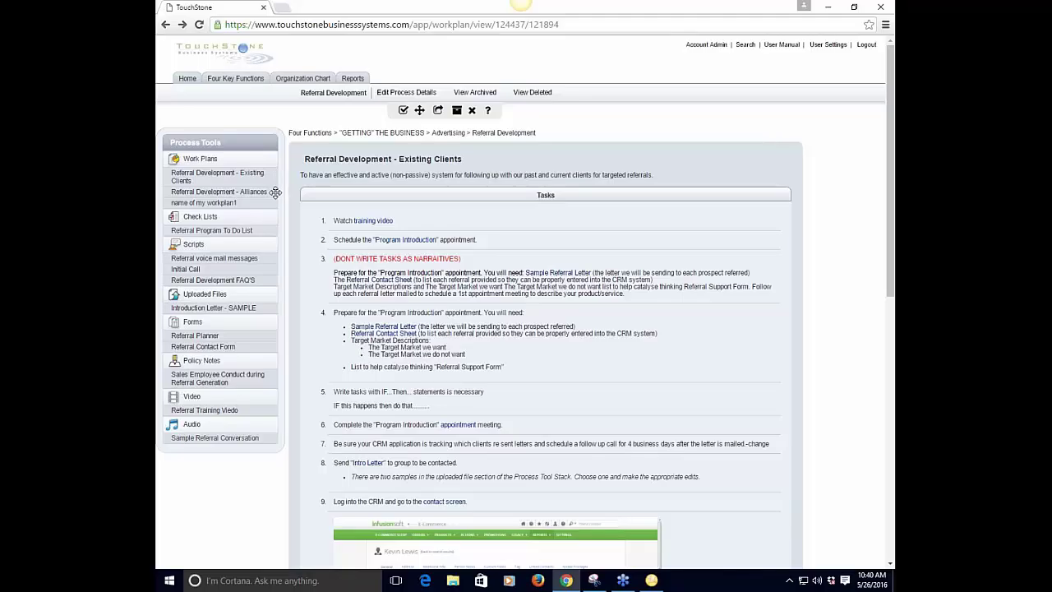
# View the Accounts Payable process under "RUNNING" THE BUSINESS, and return to the four functions overview.
pyautogui.click(318, 132)
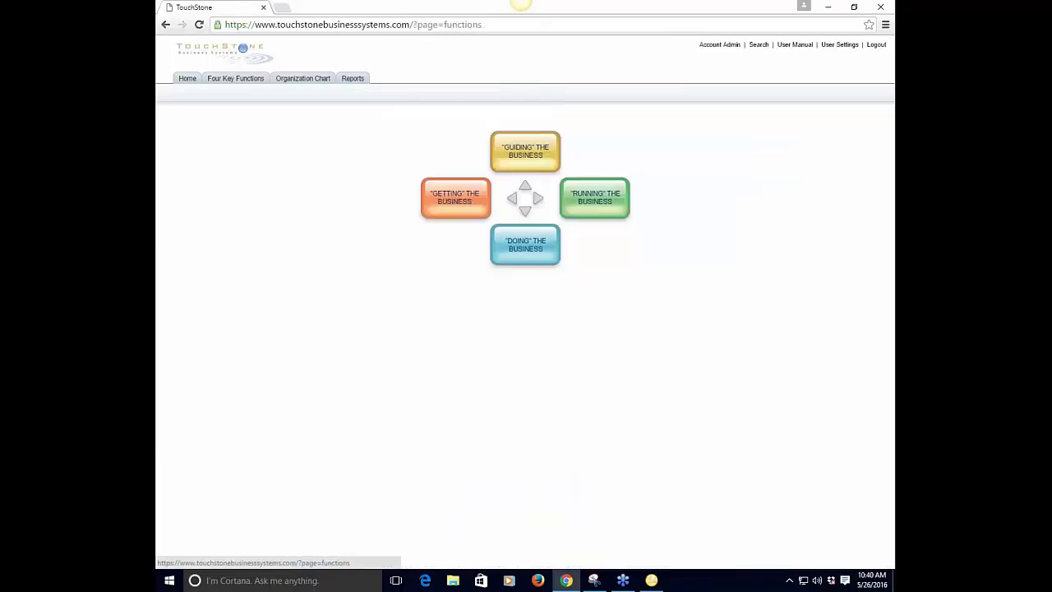
pyautogui.click(571, 199)
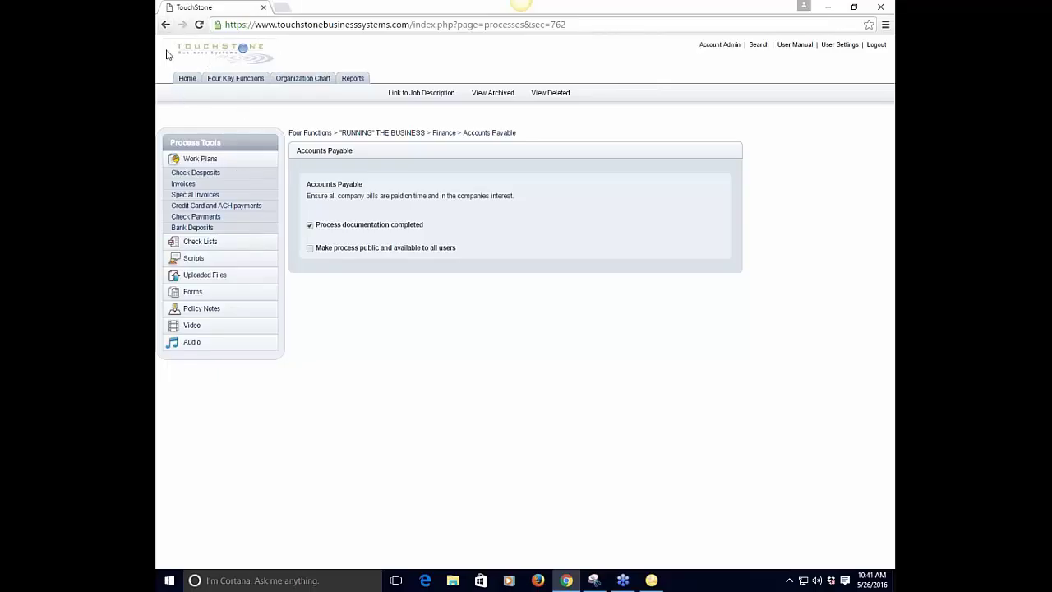
pyautogui.click(166, 26)
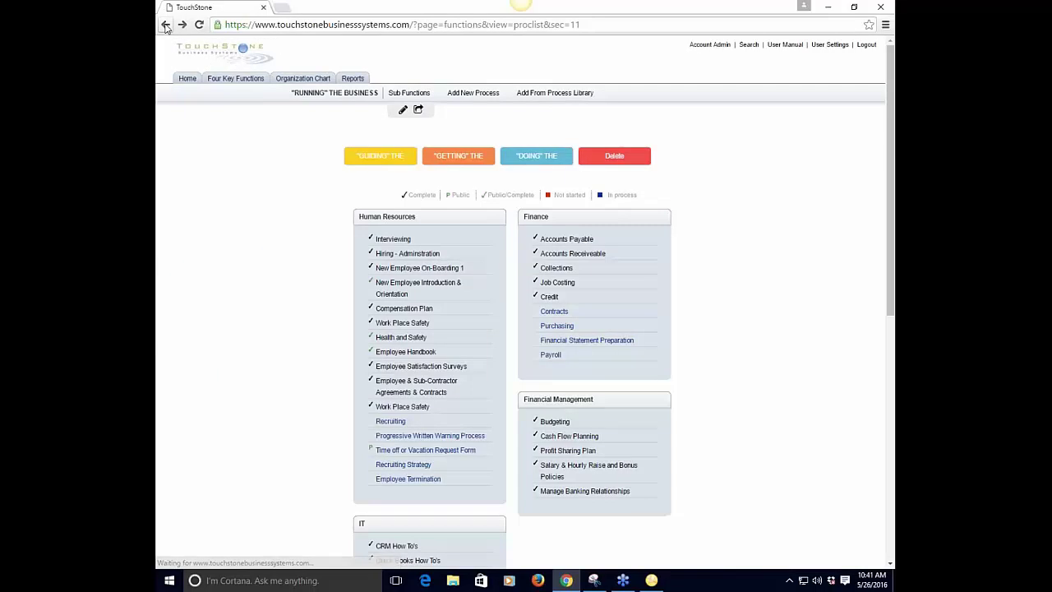
pyautogui.click(165, 26)
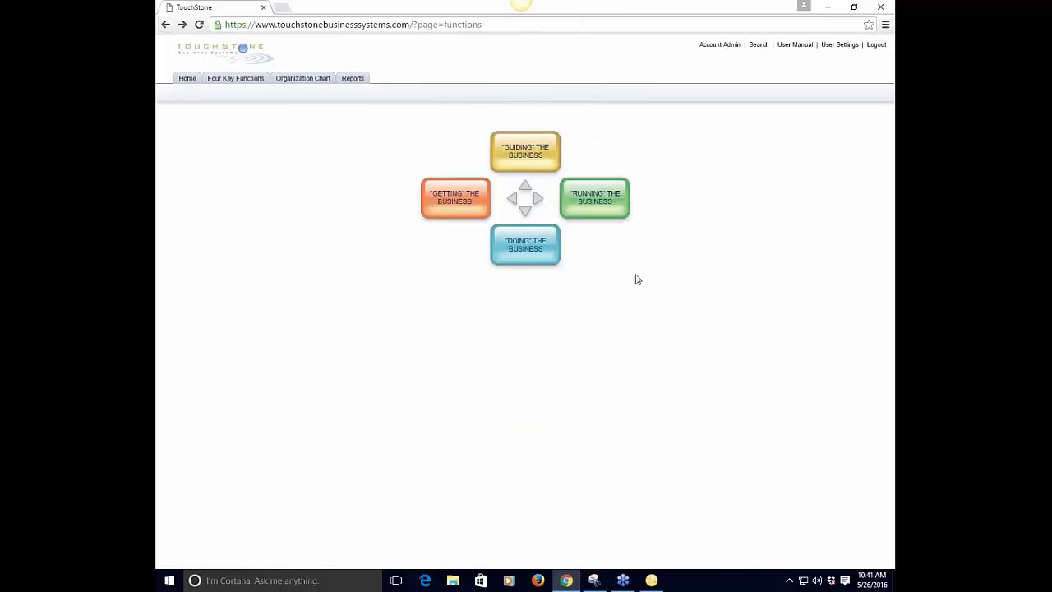
# Open Referral Development under "GETTING" THE BUSINESS, and view its Existing Clients work plan and Referral Program To Do List.
pyautogui.click(438, 205)
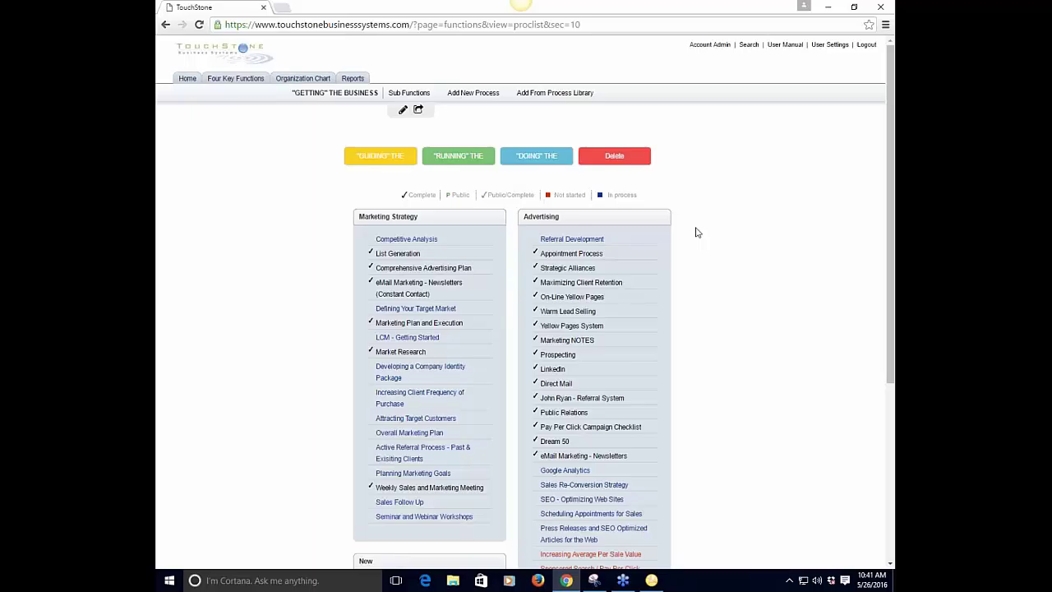
pyautogui.click(582, 239)
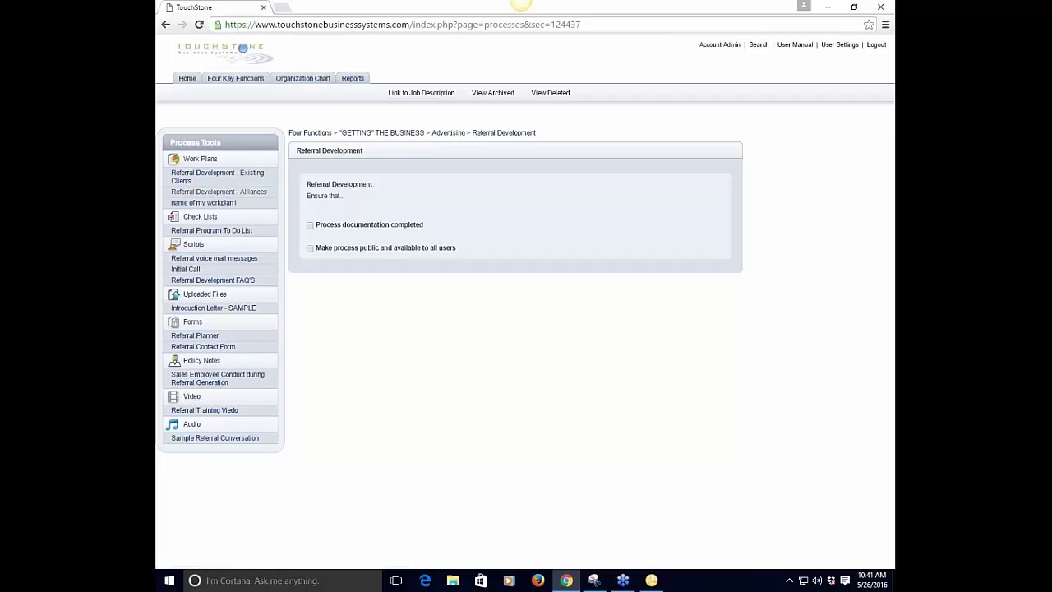
pyautogui.click(259, 175)
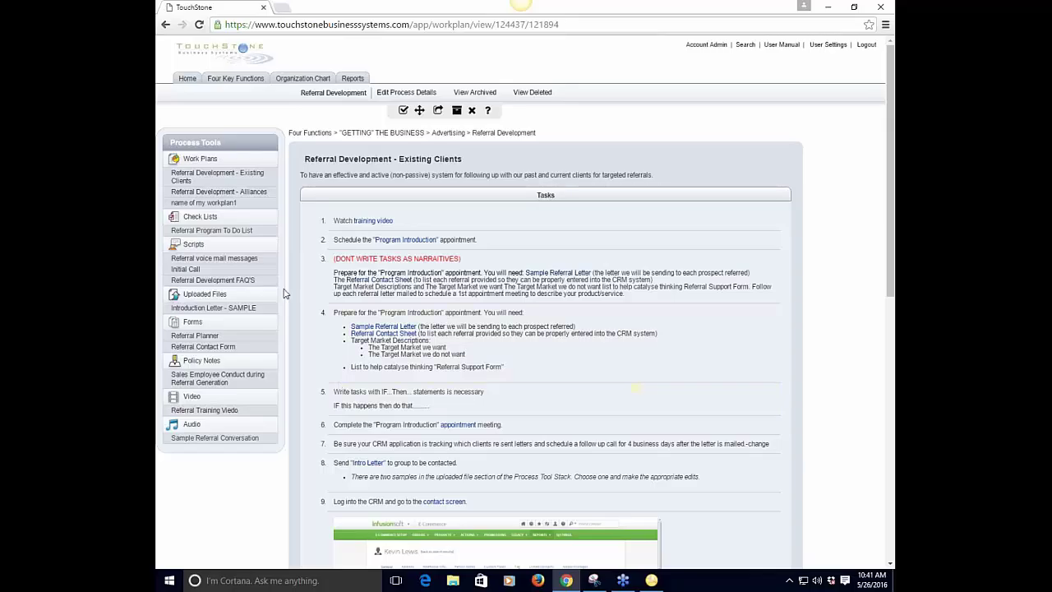
pyautogui.click(212, 231)
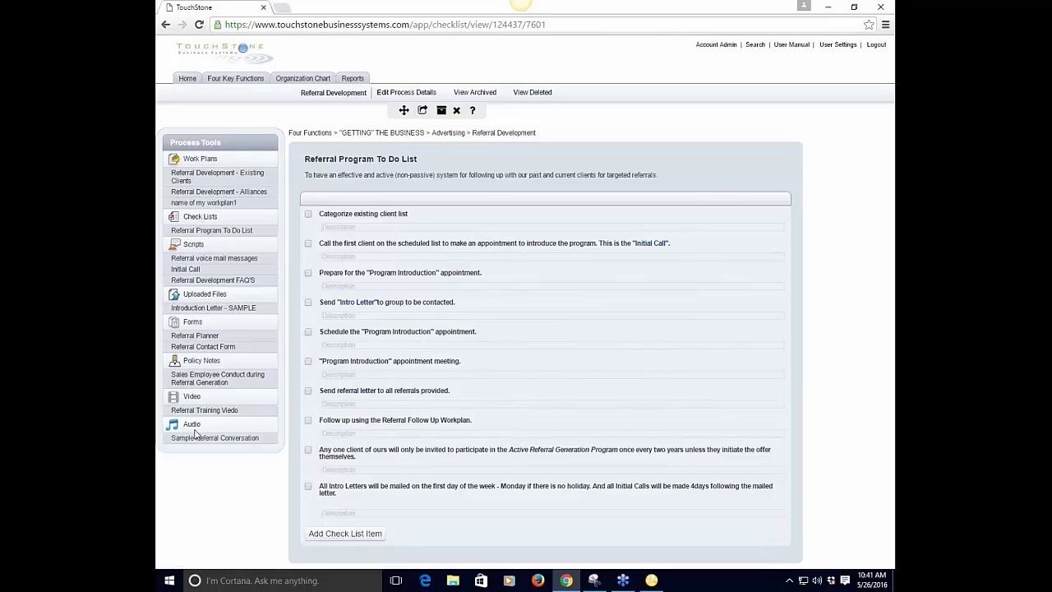
# Create a new check list titled "name of it" in Referral Development, leaving the objective empty.
pyautogui.click(200, 218)
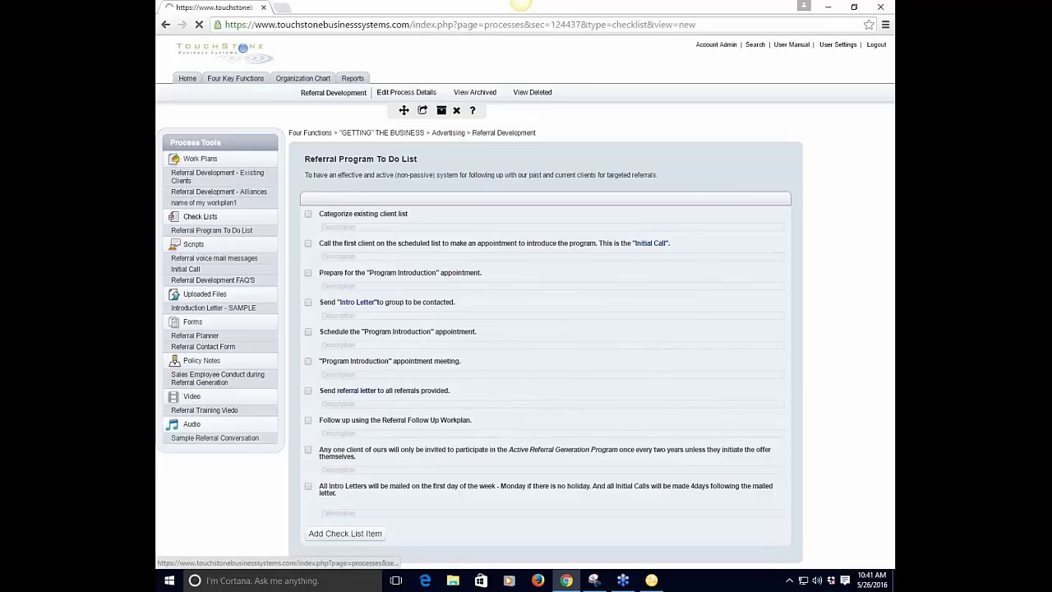
pyautogui.click(339, 198)
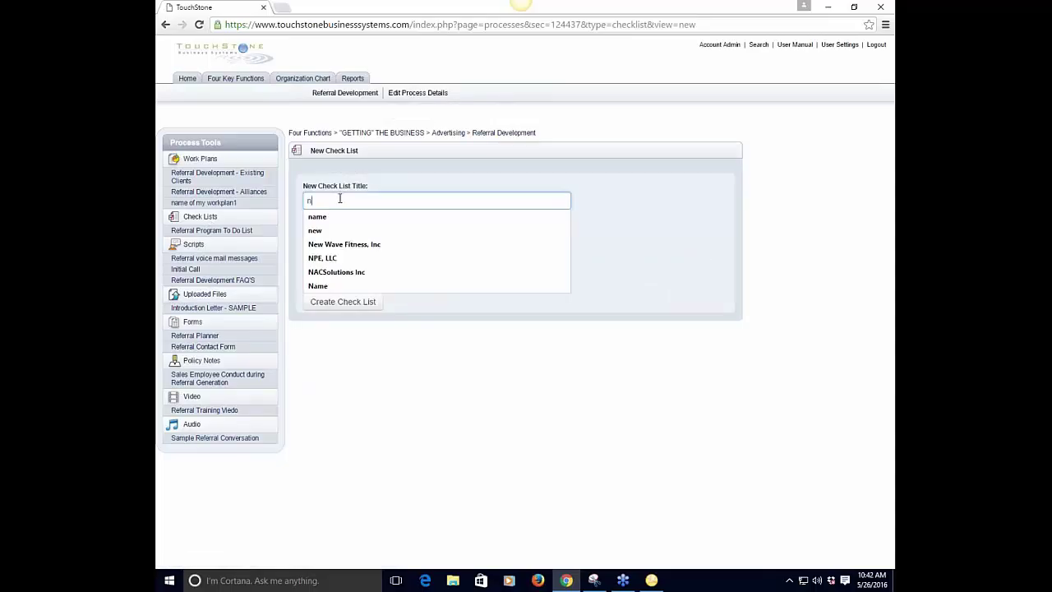
pyautogui.write('name of')
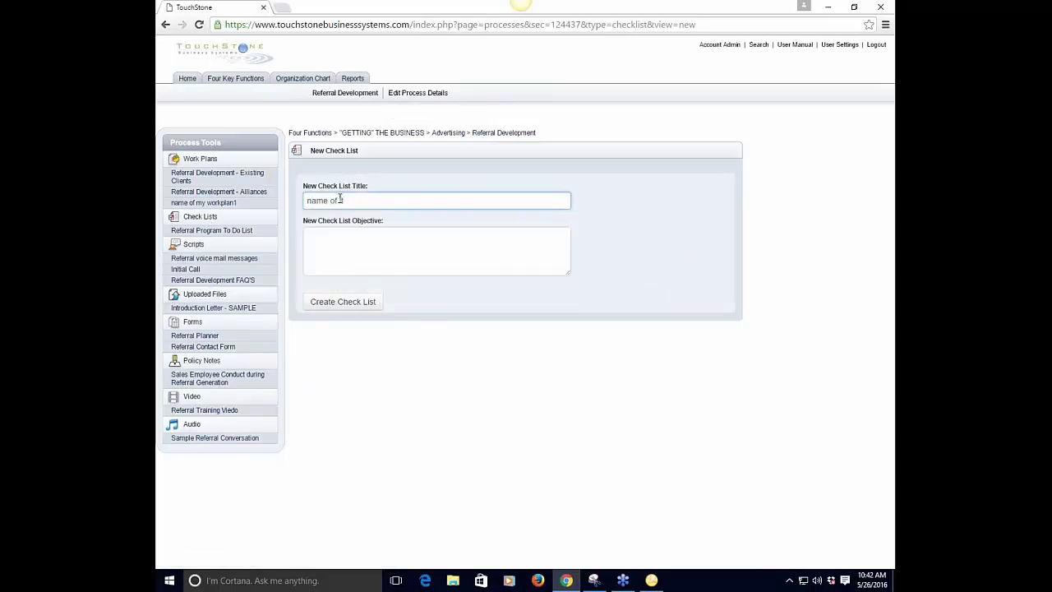
pyautogui.write(' it')
pyautogui.click(336, 244)
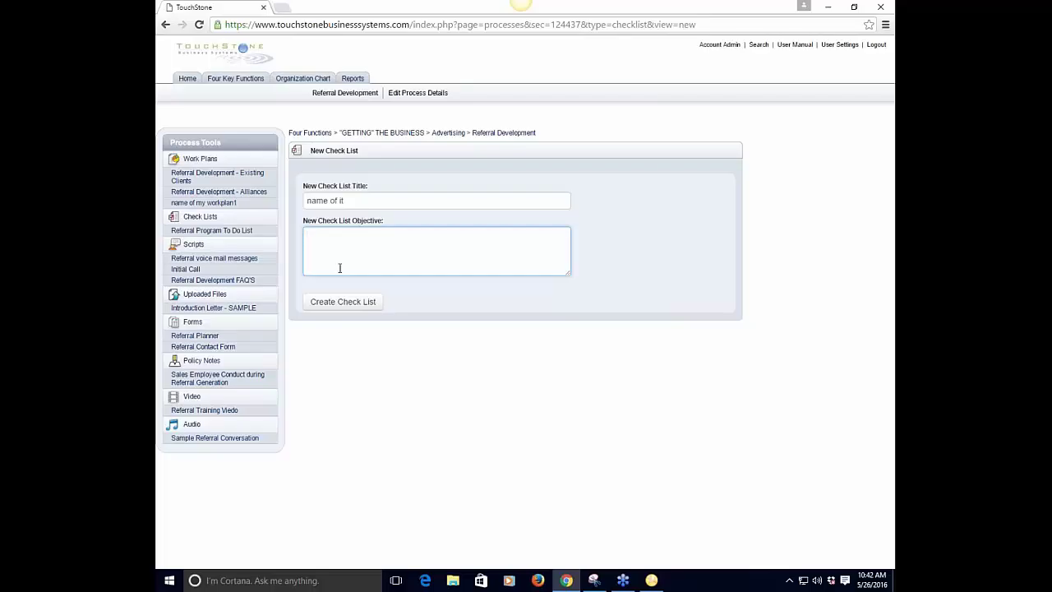
pyautogui.click(341, 304)
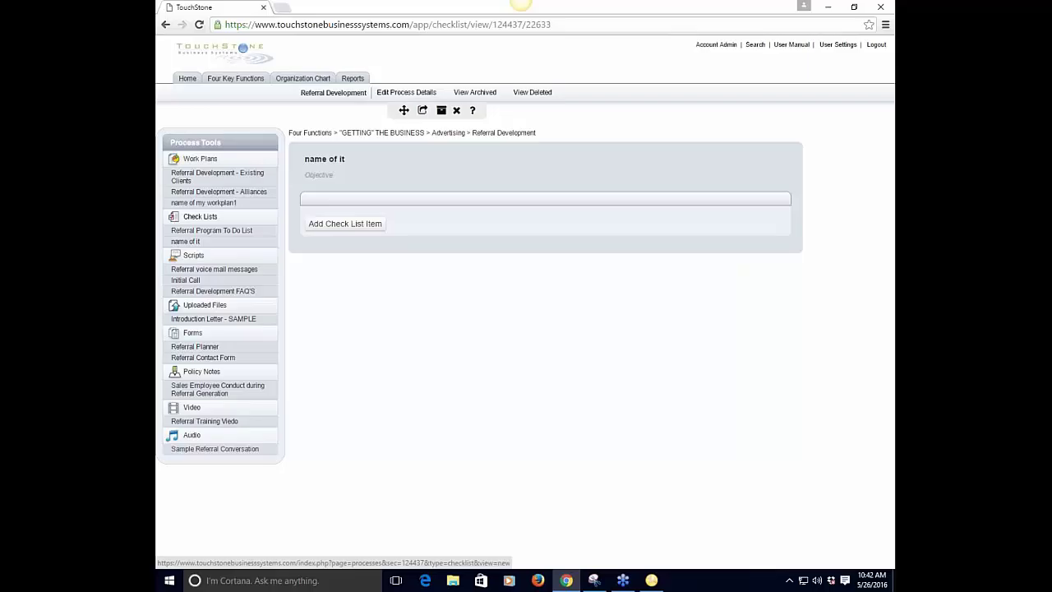
# Add a check list item titled "word next to the box" with the description "further details", saving both.
pyautogui.click(345, 224)
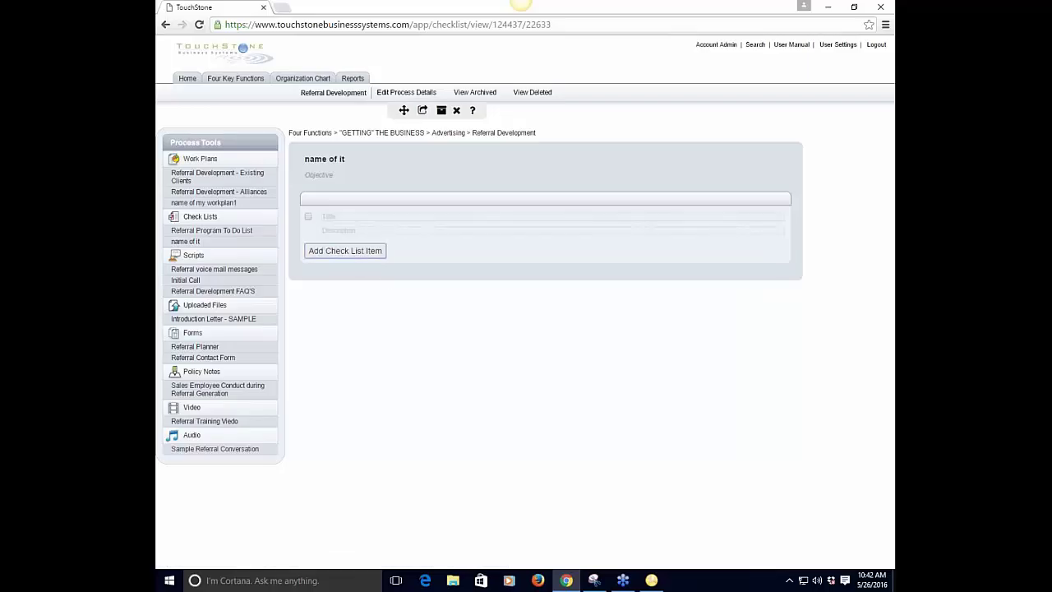
pyautogui.click(328, 215)
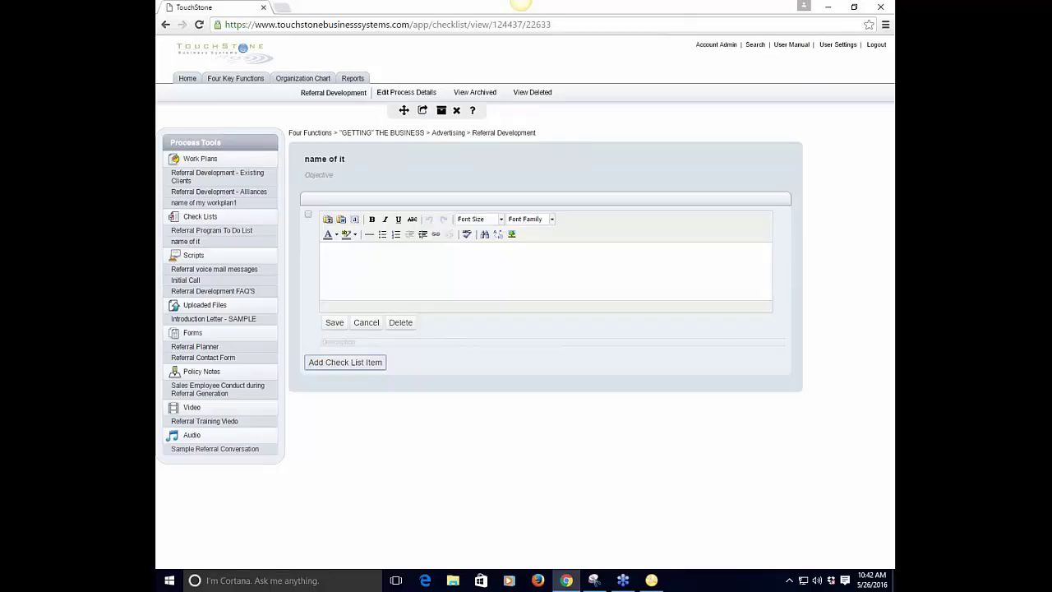
pyautogui.write('w')
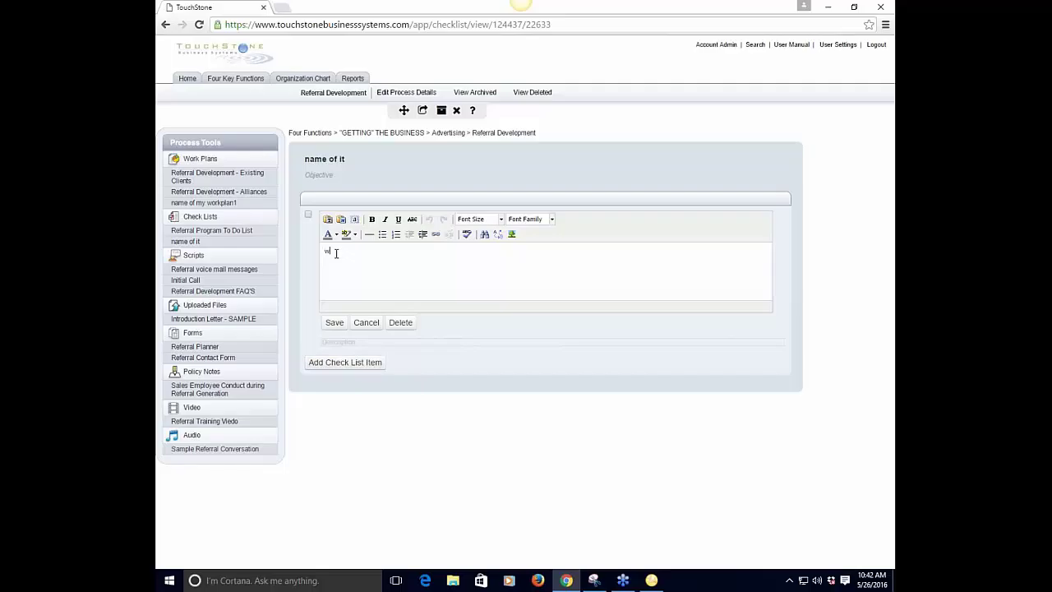
pyautogui.write('ord next to the box')
pyautogui.click(343, 328)
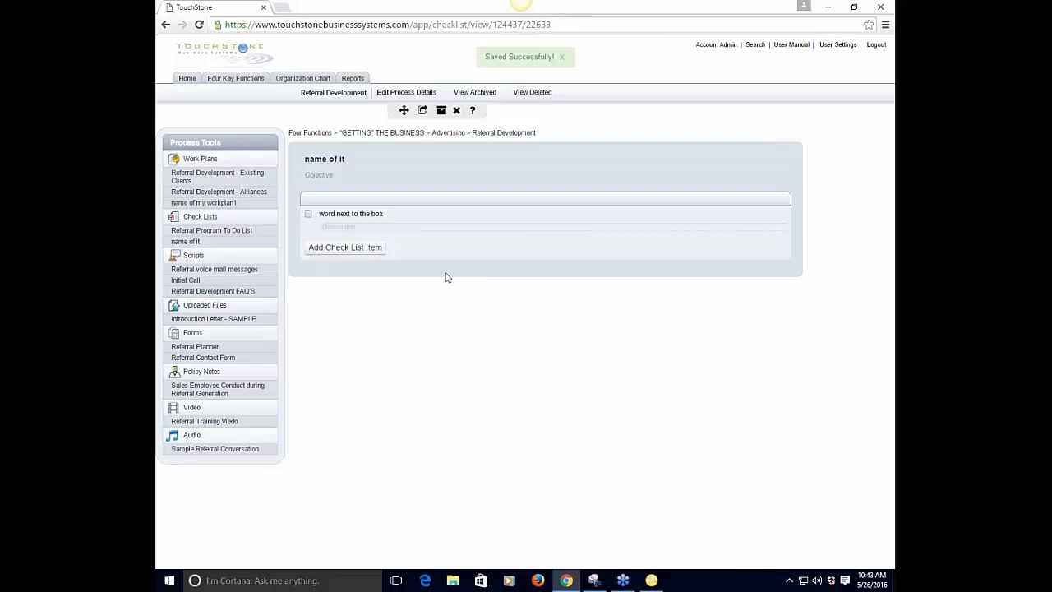
pyautogui.click(337, 227)
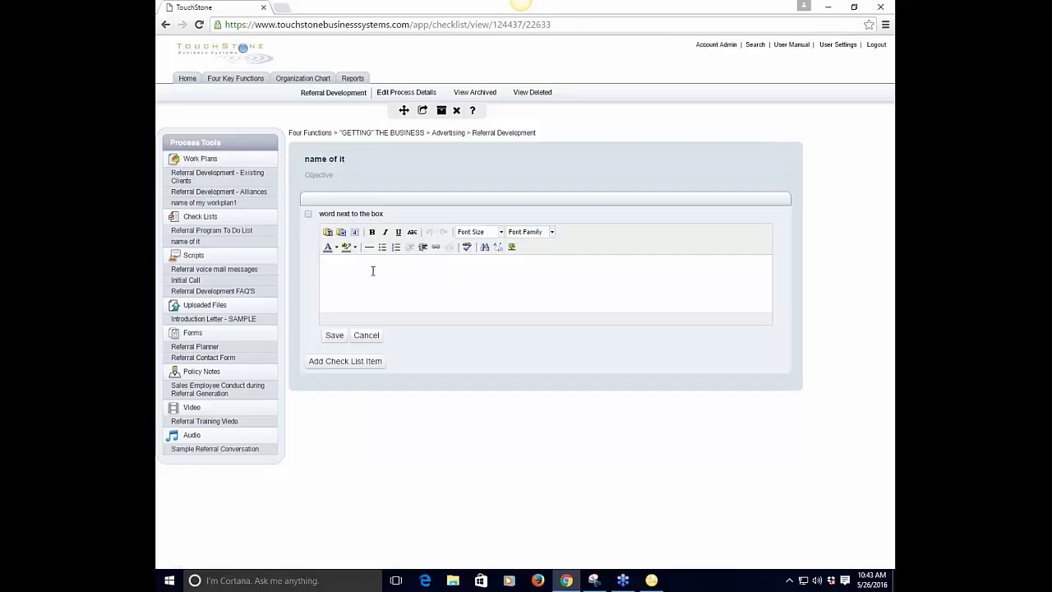
pyautogui.write('further details')
pyautogui.click(335, 335)
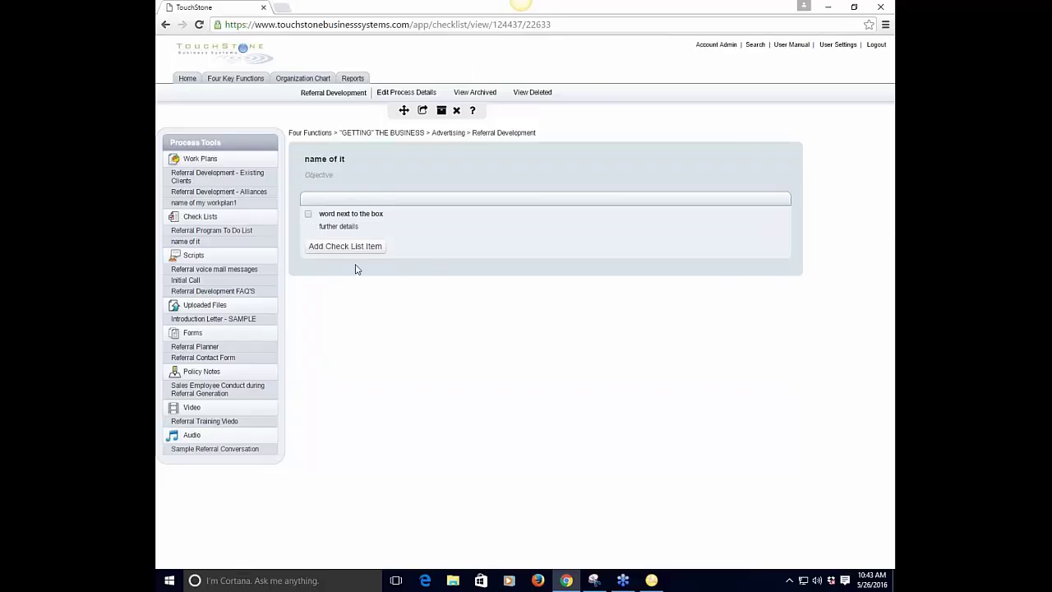
# Add a second check list item titled "2nd" and save it.
pyautogui.click(354, 255)
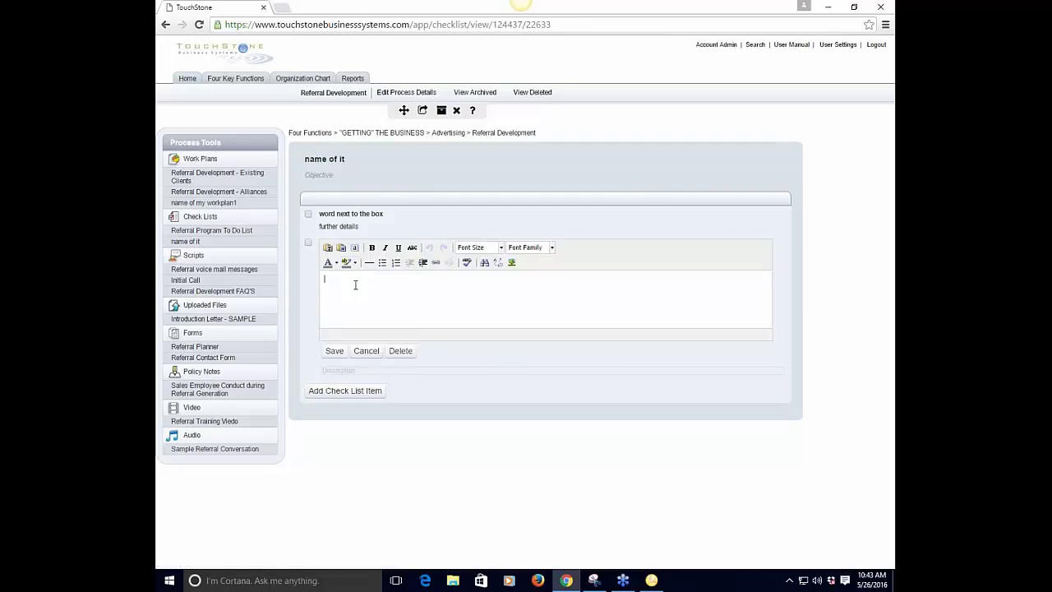
pyautogui.write('2b')
pyautogui.press('BackSpace')
pyautogui.write('nd')
pyautogui.click(333, 351)
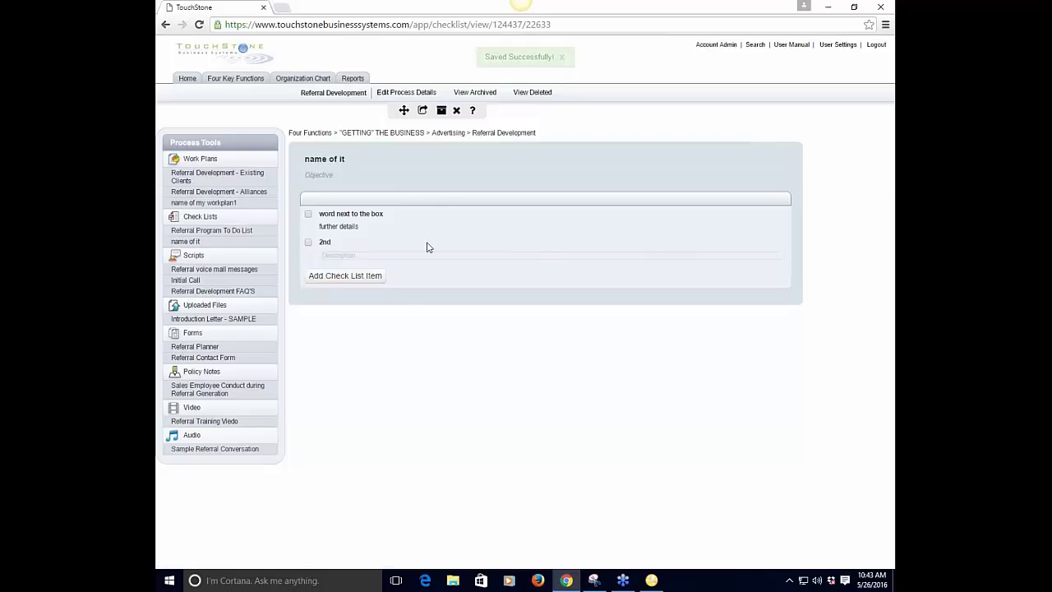
# Move the "2nd" item above "word next to the box" in the check list, and open the Referral Program To Do List.
pyautogui.moveTo(424, 221); pyautogui.dragTo(426, 250)
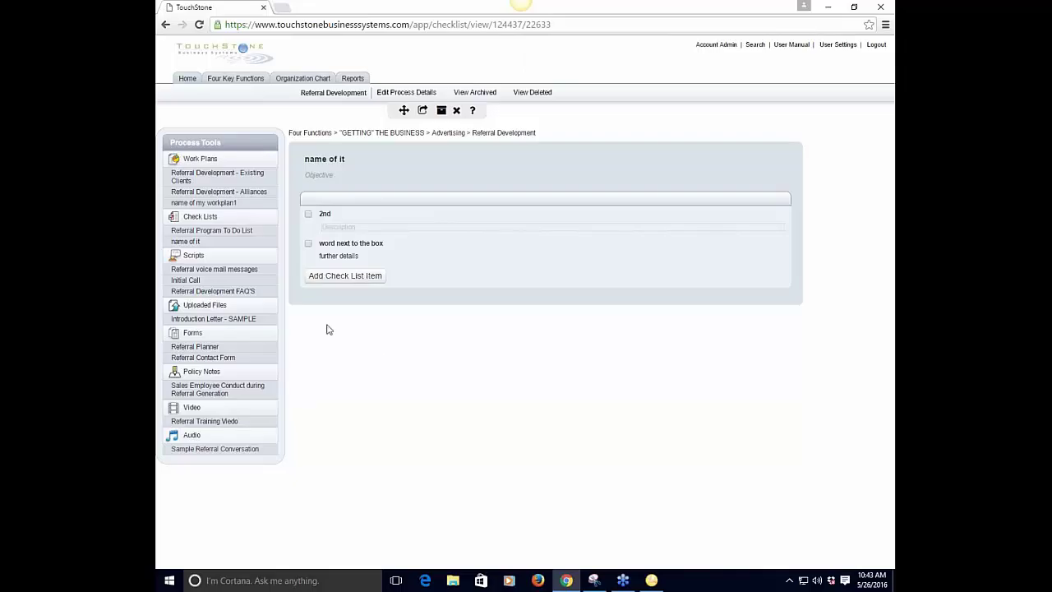
pyautogui.click(232, 233)
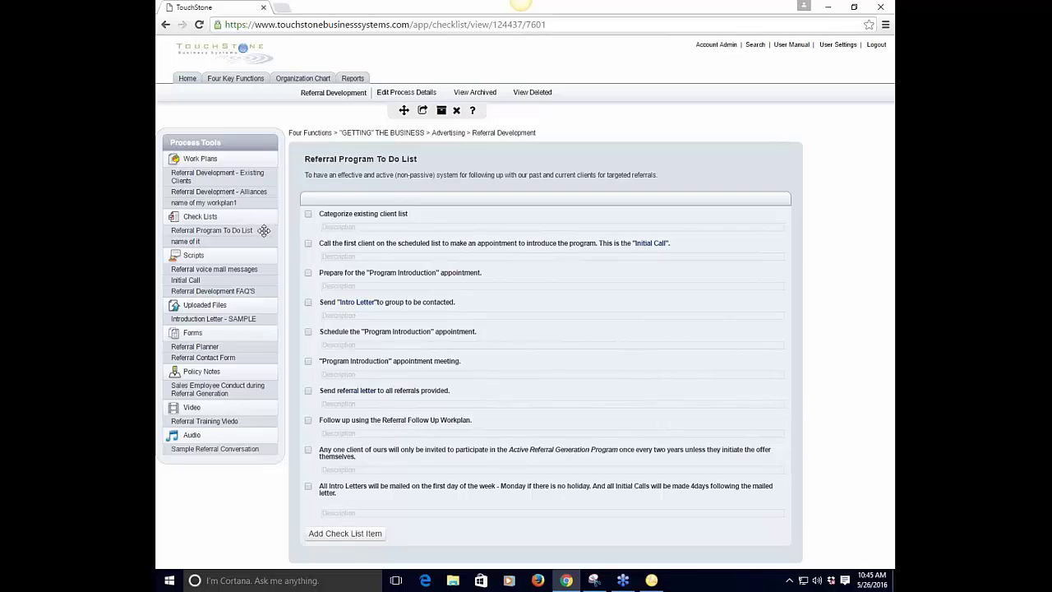
# Open the Referral Development - Existing Clients work plan and convert it into a check list, confirming the conversion.
pyautogui.click(226, 174)
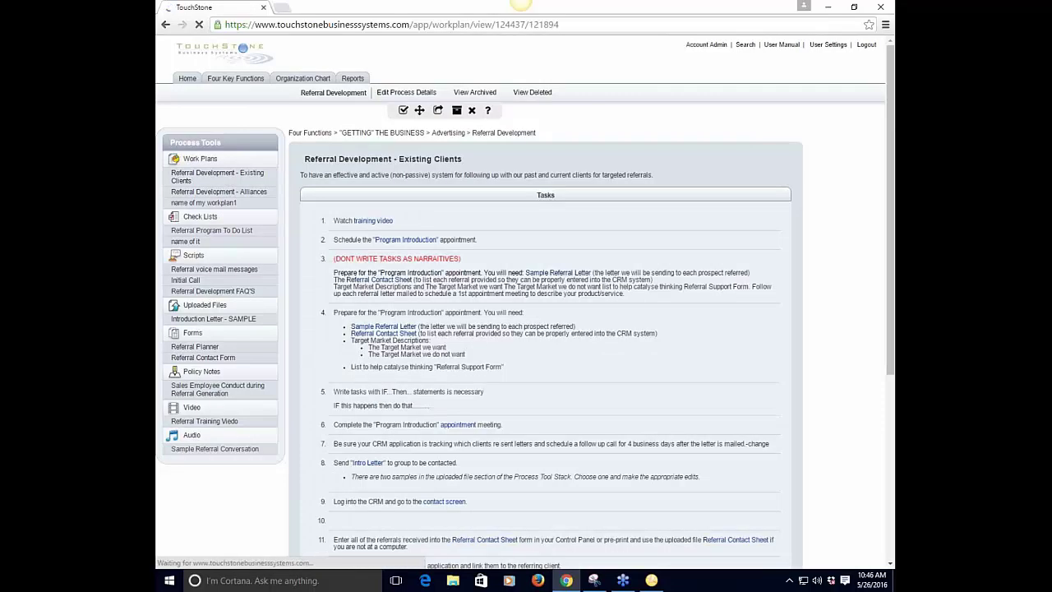
pyautogui.click(402, 110)
pyautogui.click(567, 91)
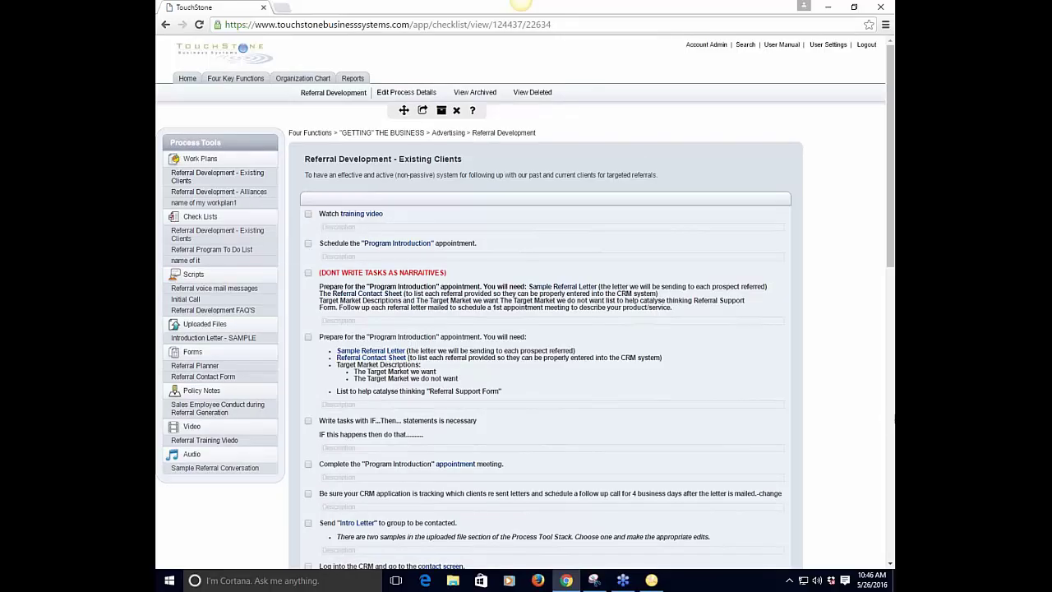
# Shorten the bulleted check list item to "Prepare for the "Program Introduction" appointment." by deleting everything from "You will need" onward, and save it.
pyautogui.click(518, 357)
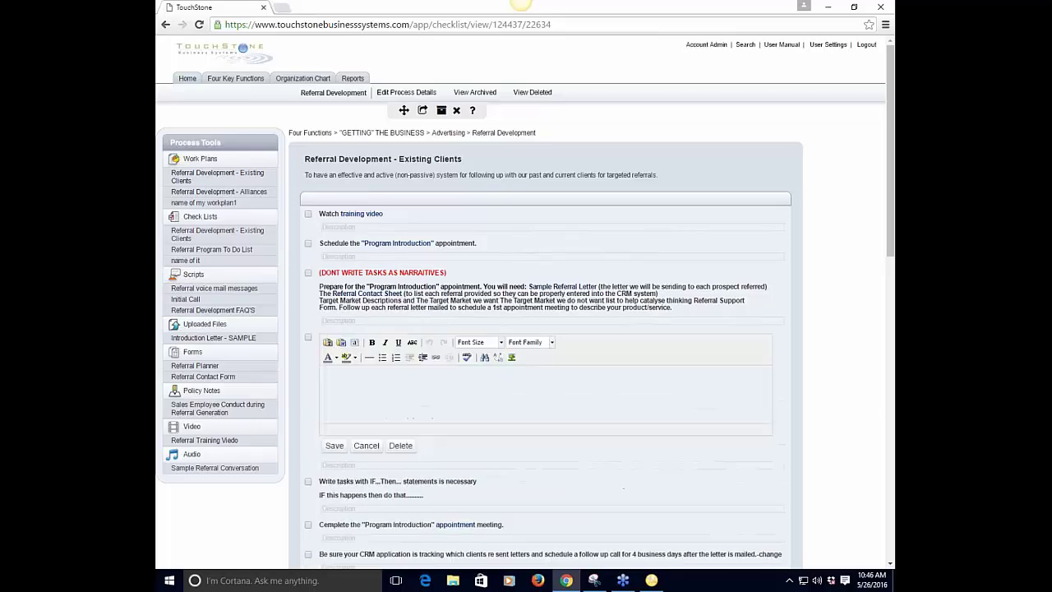
pyautogui.scroll(-1, 555, 375)
pyautogui.scroll(1, 556, 375)
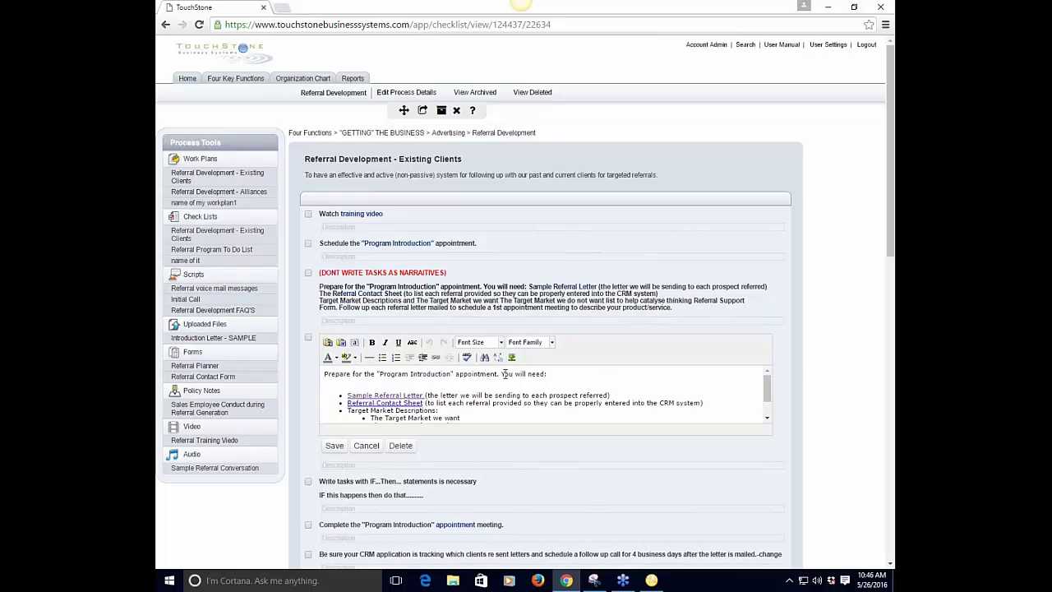
pyautogui.moveTo(501, 374); pyautogui.dragTo(531, 429)
pyautogui.press('Delete')
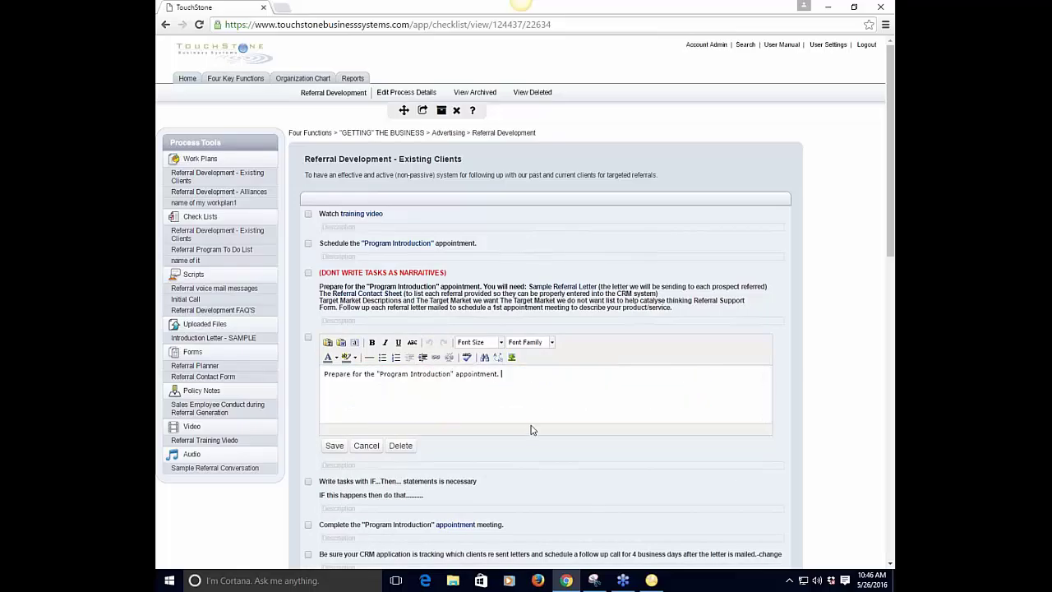
pyautogui.click(331, 446)
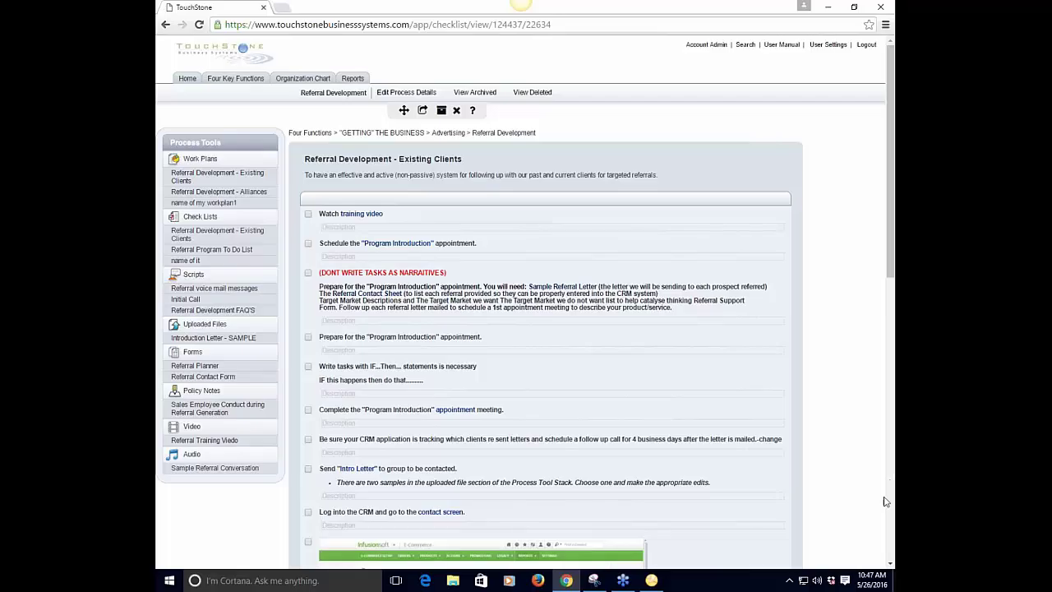
# Open the Manager of Marketing & Sales control panel from the home page and review its grouped process lists.
pyautogui.click(188, 78)
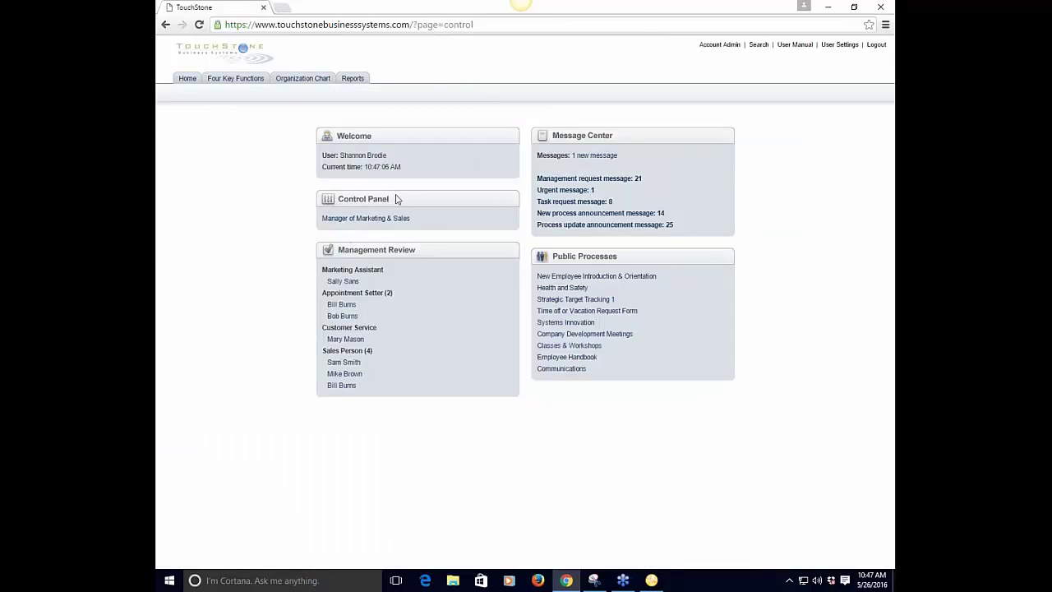
pyautogui.click(376, 219)
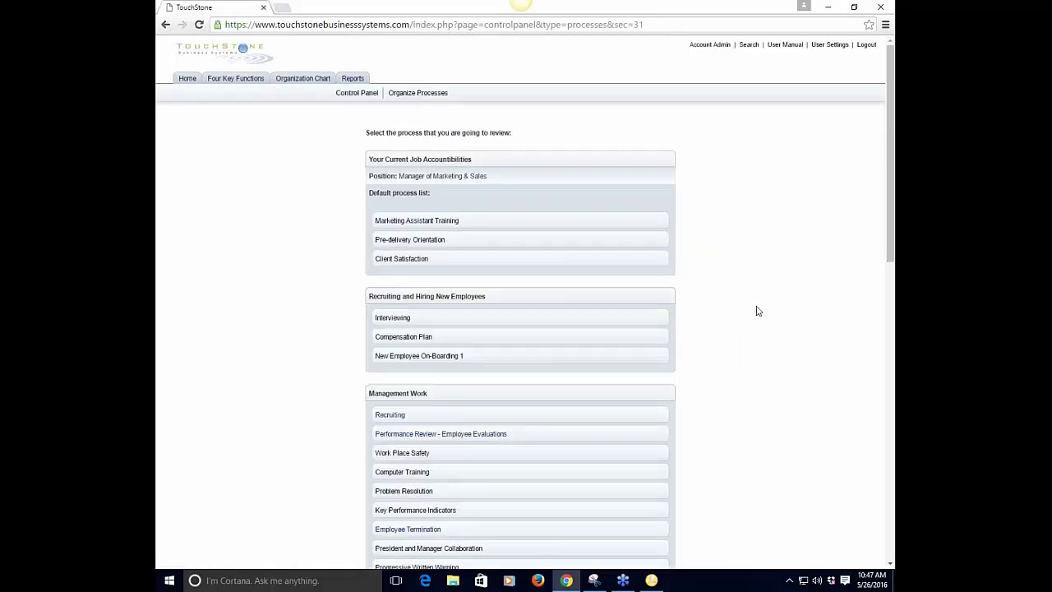
pyautogui.scroll(-3, 760, 312)
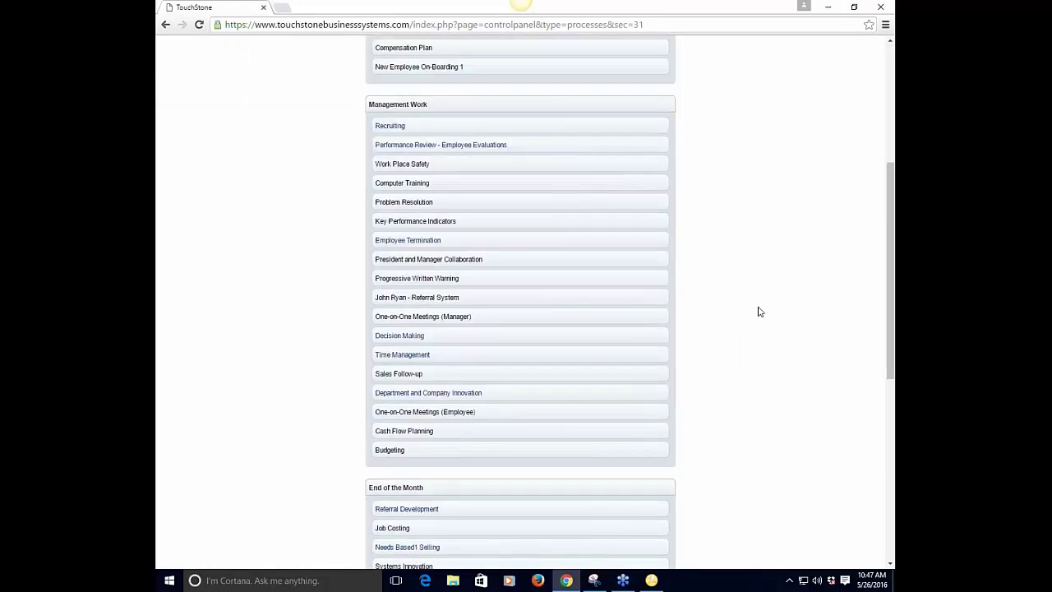
pyautogui.scroll(-3, 759, 311)
pyautogui.scroll(-3, 759, 312)
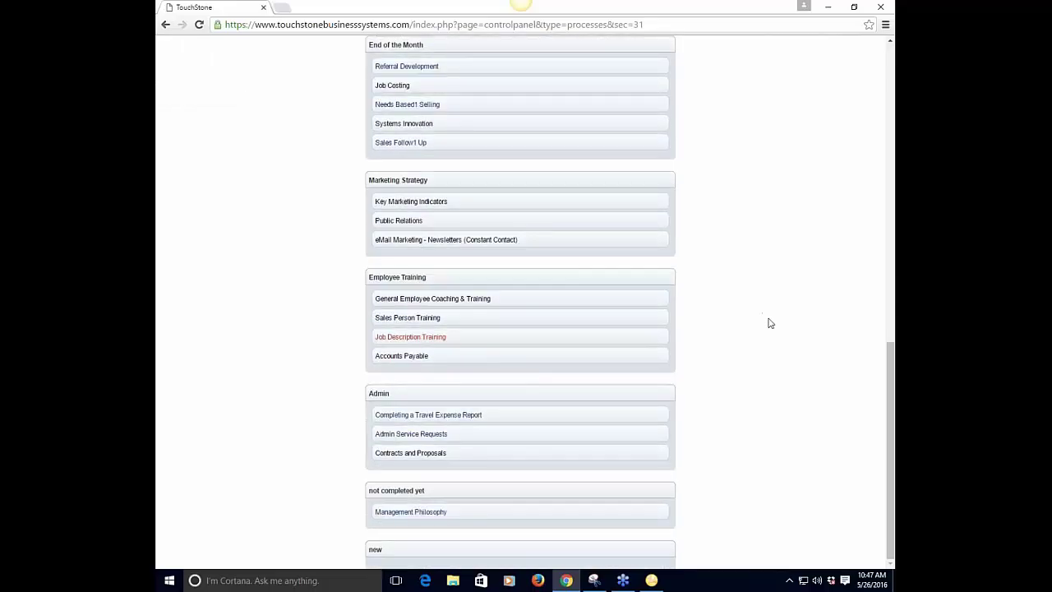
pyautogui.scroll(4, 819, 347)
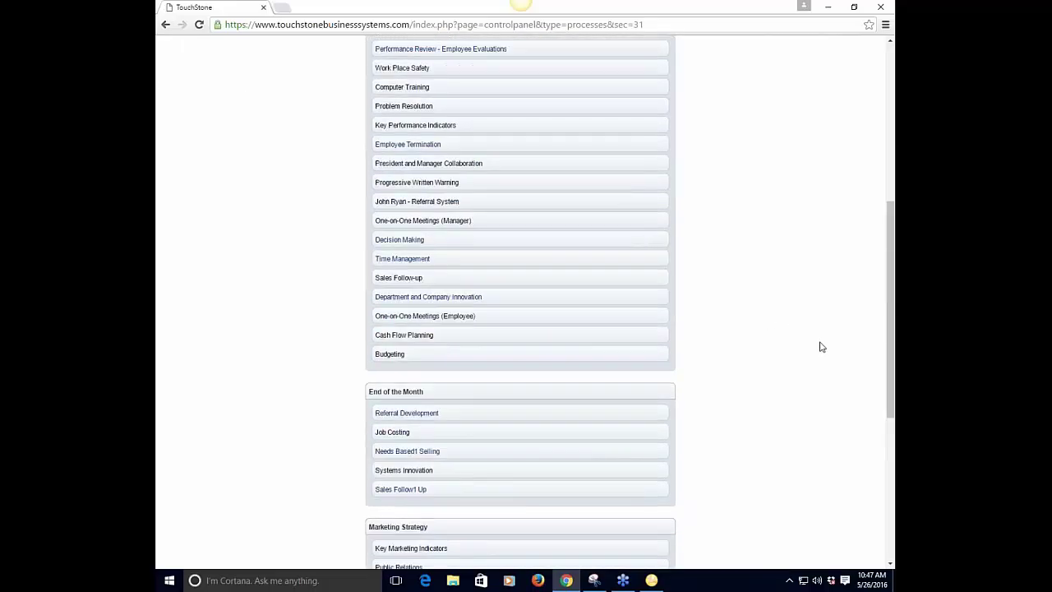
pyautogui.scroll(1, 819, 348)
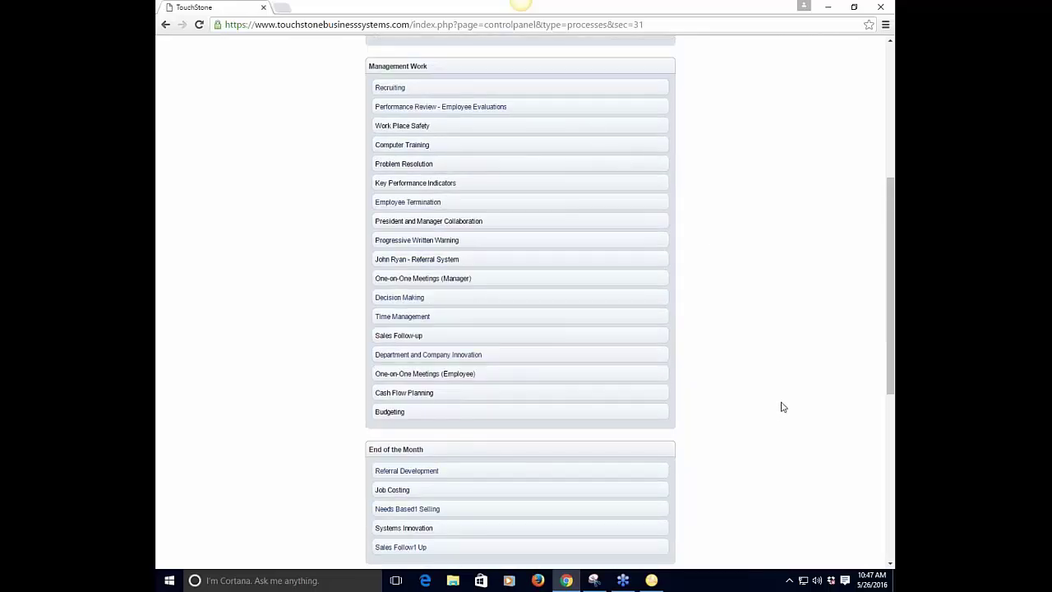
pyautogui.scroll(4, 782, 406)
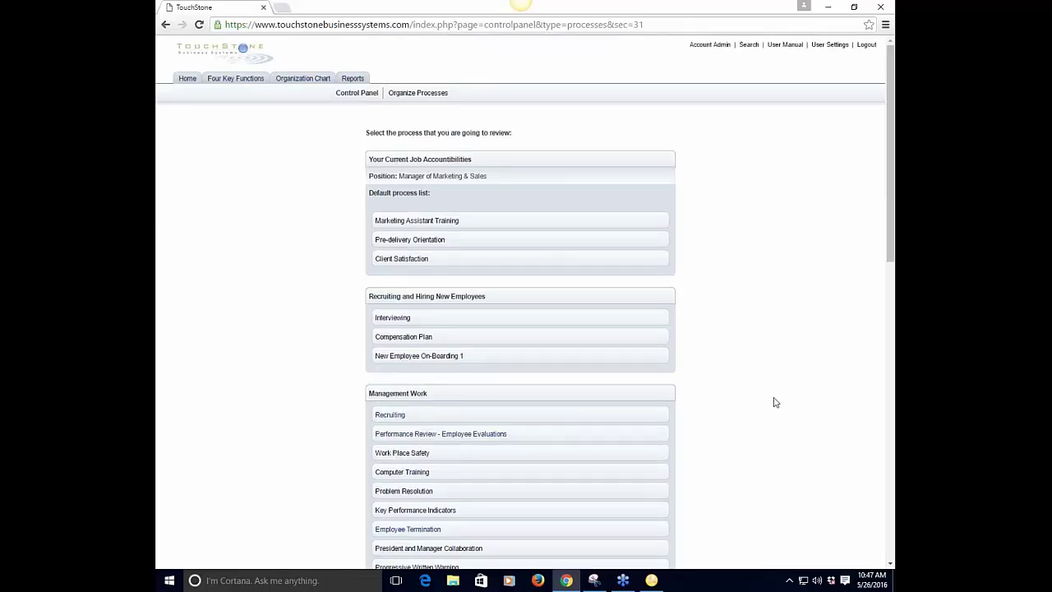
# In New Employee On-Boarding 1, open the New Employee Preparation check list, tick every visible item except planning the first assignment, and save.
pyautogui.click(438, 362)
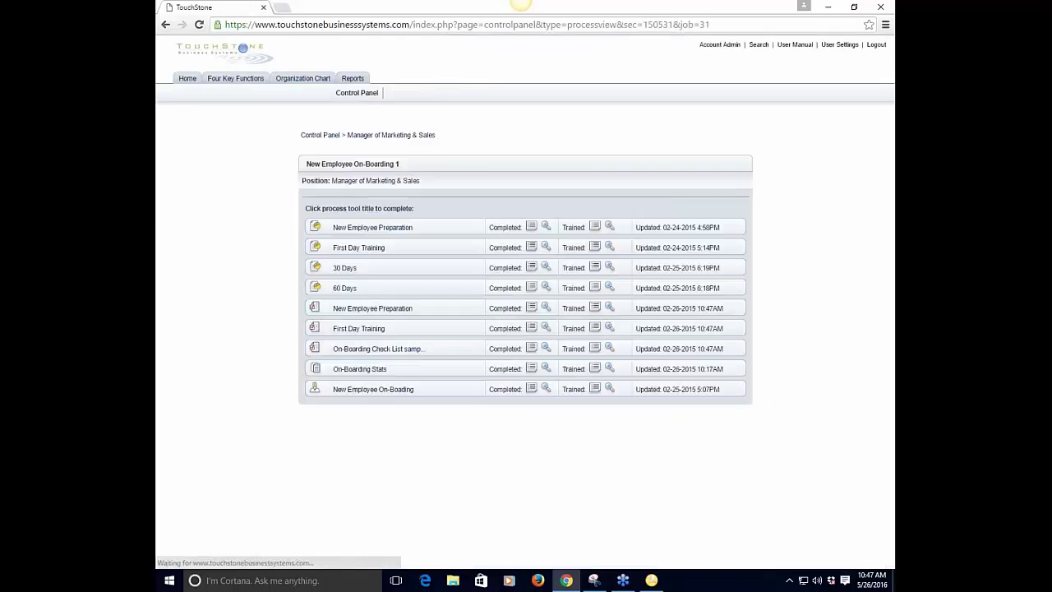
pyautogui.click(373, 310)
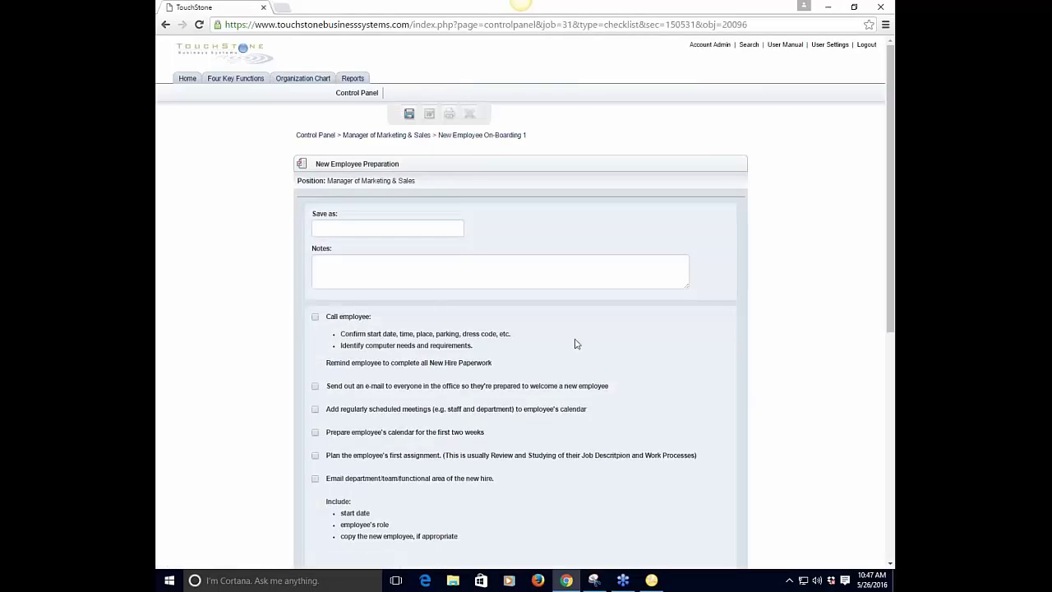
pyautogui.click(314, 317)
pyautogui.click(314, 408)
pyautogui.click(315, 432)
pyautogui.click(314, 477)
pyautogui.click(406, 113)
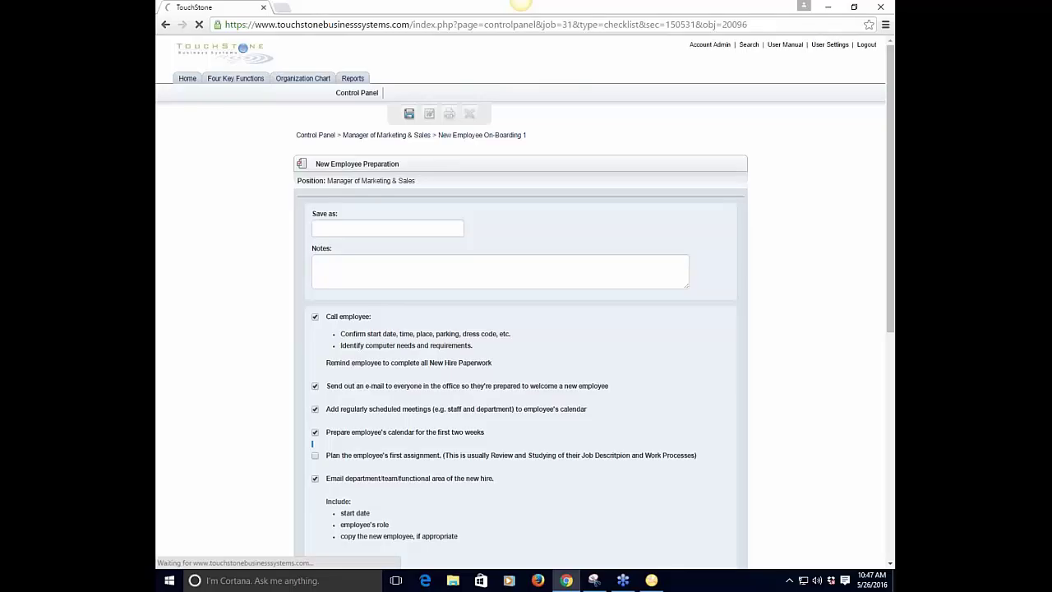
# Name the completed New Employee Preparation check list "name", leaving the notes empty, and save it again.
pyautogui.click(359, 266)
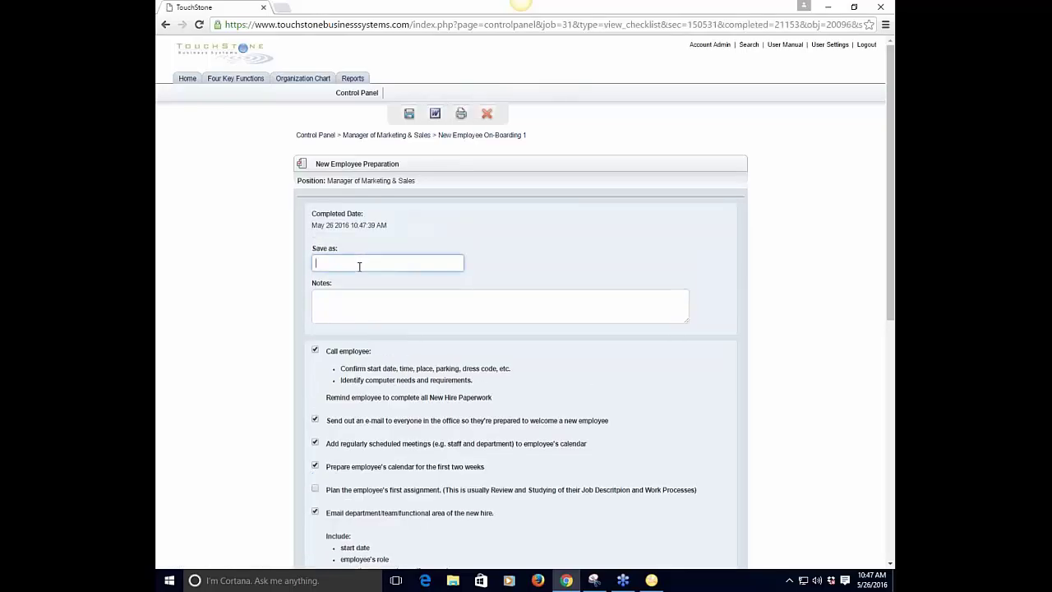
pyautogui.click(359, 265)
pyautogui.click(359, 265)
pyautogui.write('name')
pyautogui.press('Tab')
pyautogui.click(409, 113)
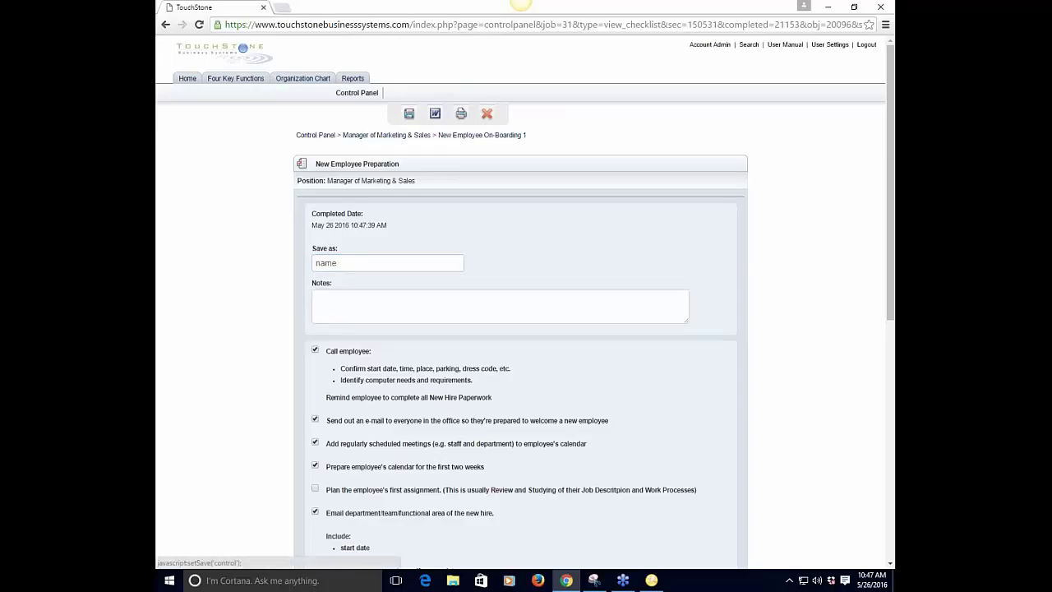
# Return to New Employee On-Boarding 1, view the completed New Employee Preparation check lists, and reopen a blank copy of that check list.
pyautogui.click(497, 138)
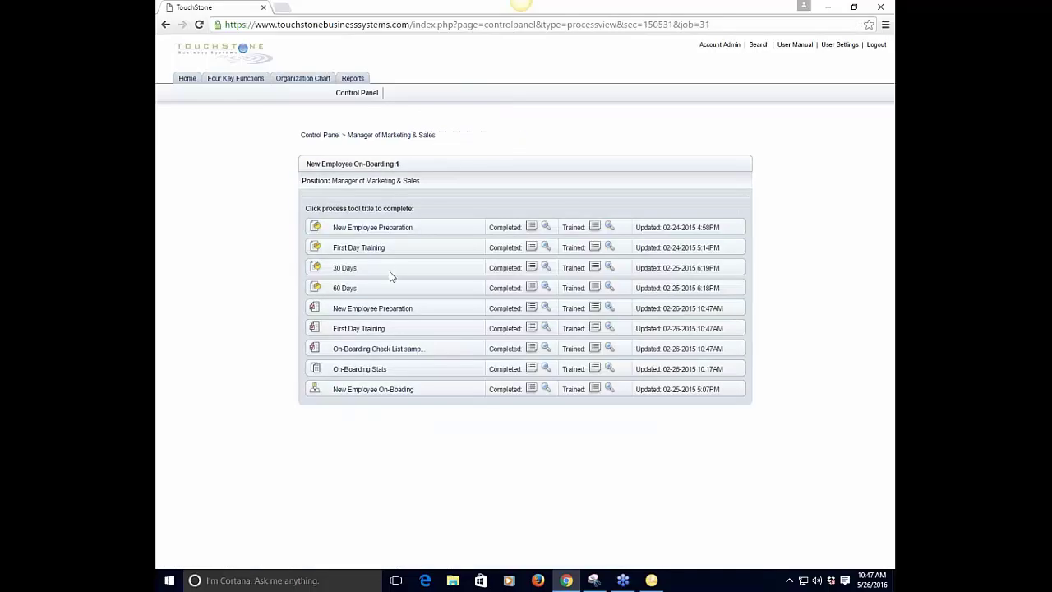
pyautogui.click(531, 307)
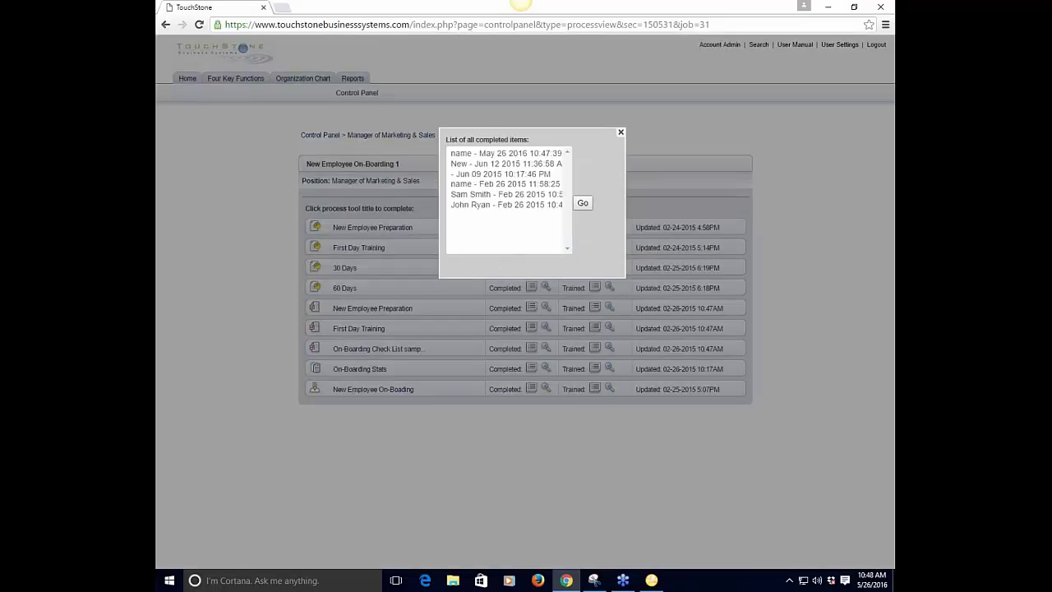
pyautogui.click(620, 133)
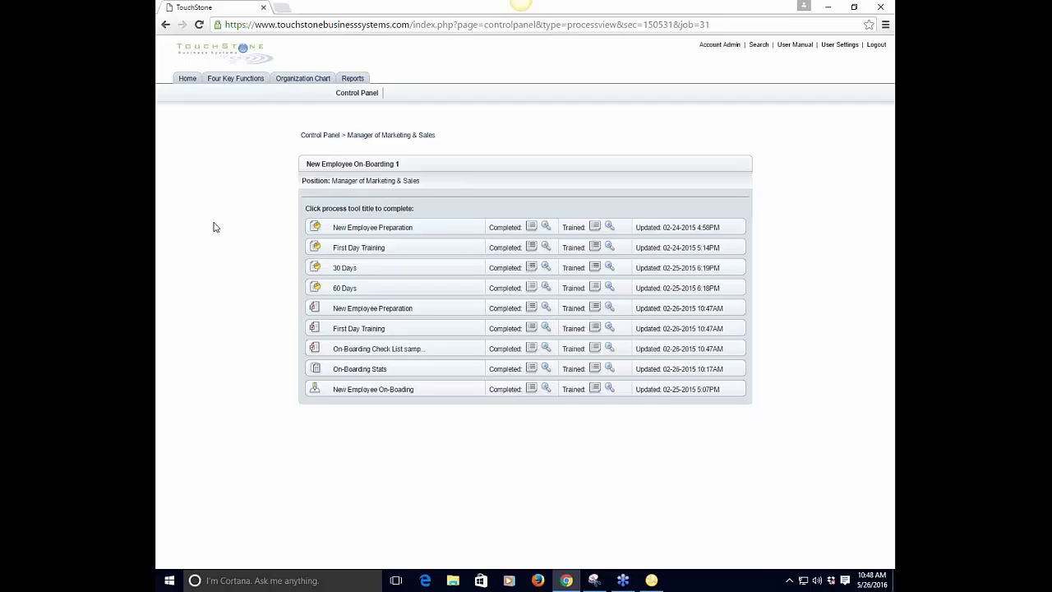
pyautogui.click(399, 309)
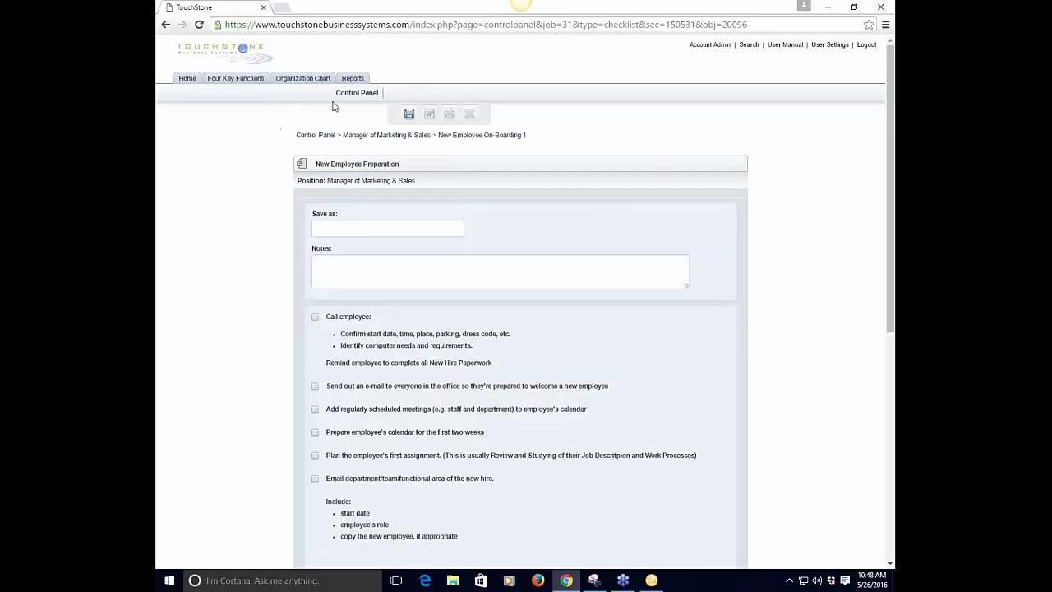
# Run a Management Review report with the process tool type Check List, leaving the other filters empty.
pyautogui.click(354, 80)
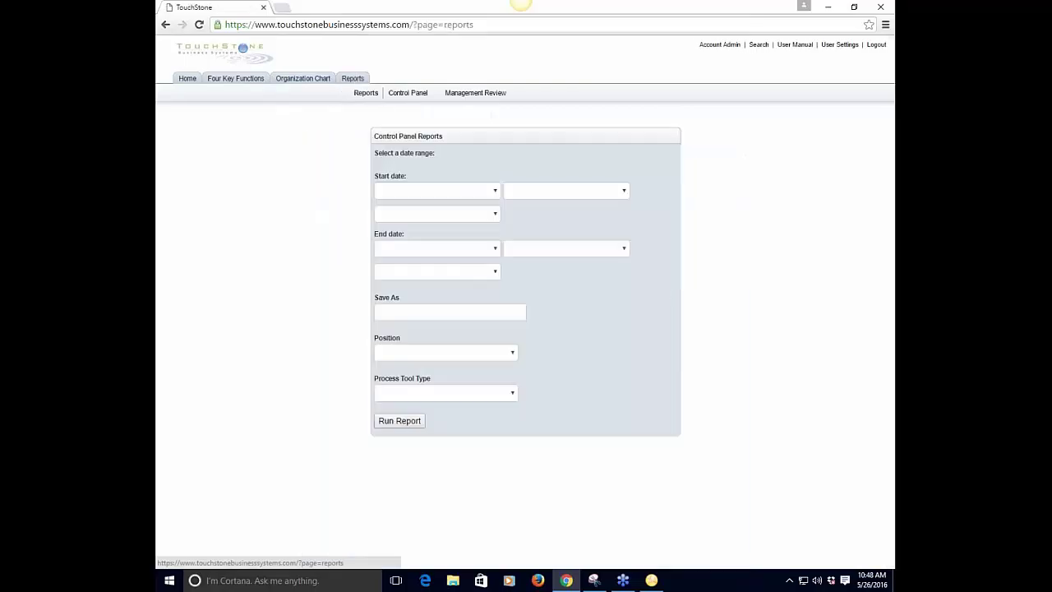
pyautogui.click(482, 96)
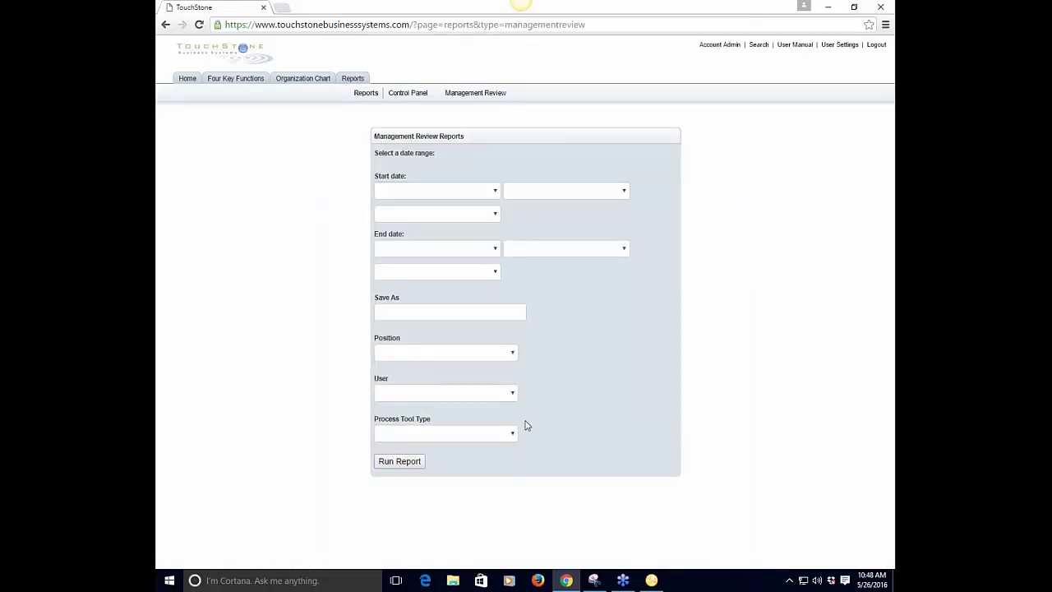
pyautogui.click(512, 434)
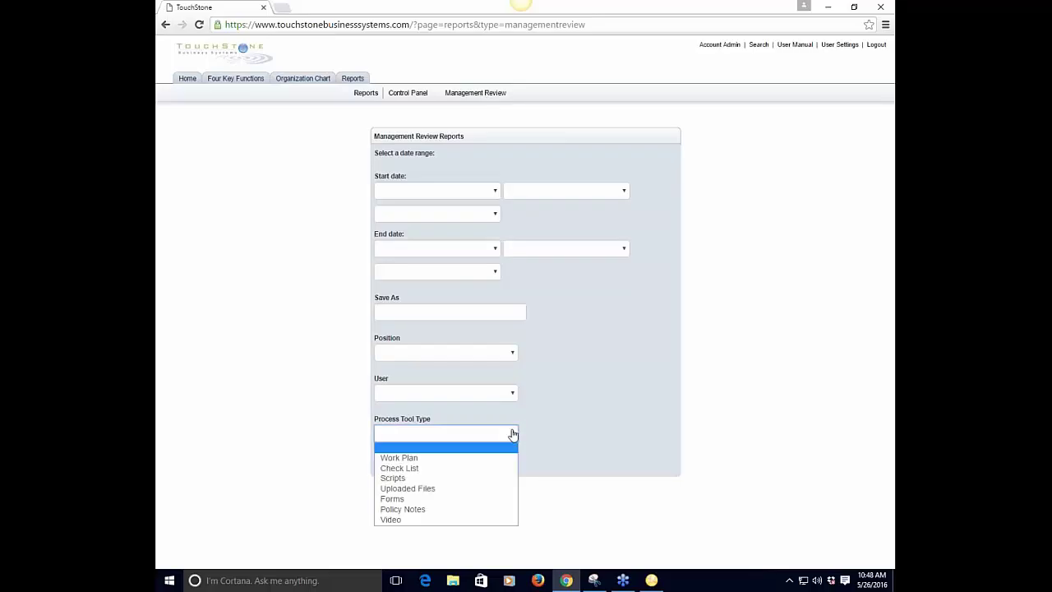
pyautogui.click(455, 468)
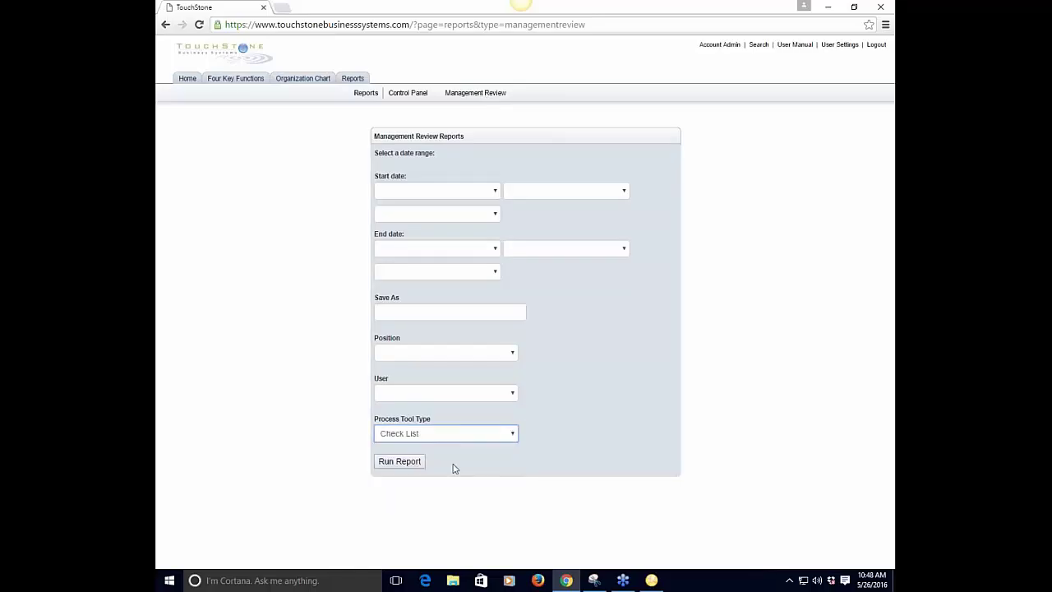
pyautogui.click(409, 465)
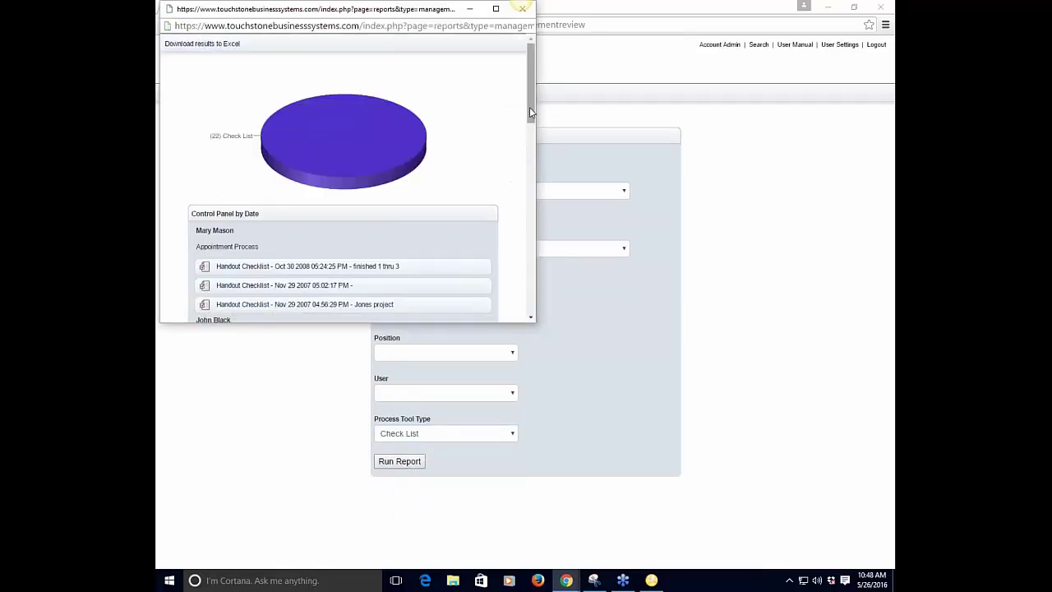
# Move the report window lower, look through the check list entries by user, and close the report.
pyautogui.moveTo(529, 107)
pyautogui.mouseDown()
pyautogui.moveTo(543, 165)
pyautogui.moveTo(545, 107)
pyautogui.mouseUp()
pyautogui.moveTo(446, 13); pyautogui.dragTo(434, 86)
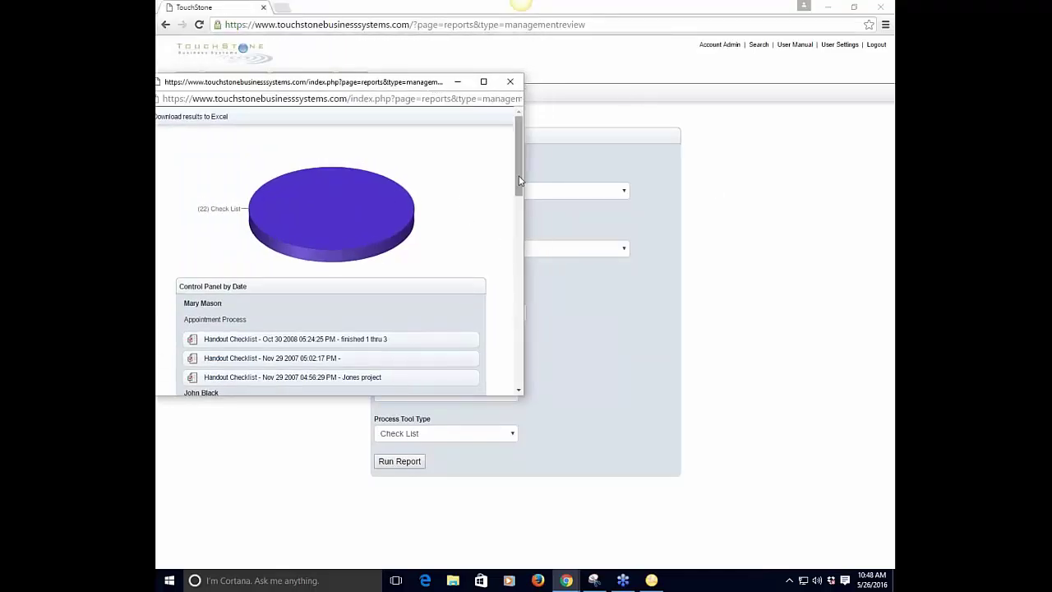
pyautogui.moveTo(519, 180); pyautogui.dragTo(520, 246)
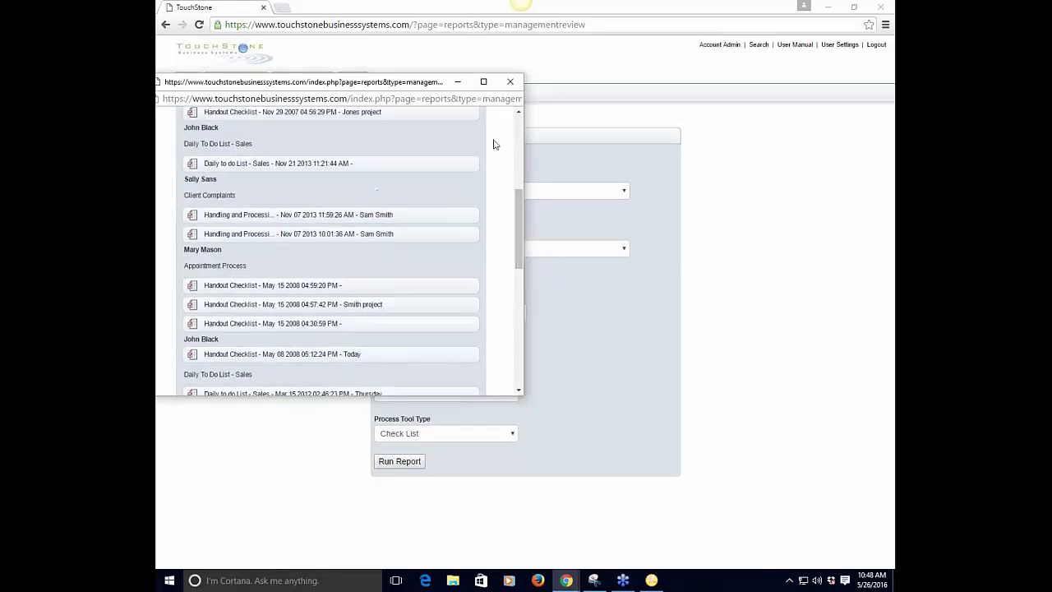
pyautogui.click(510, 82)
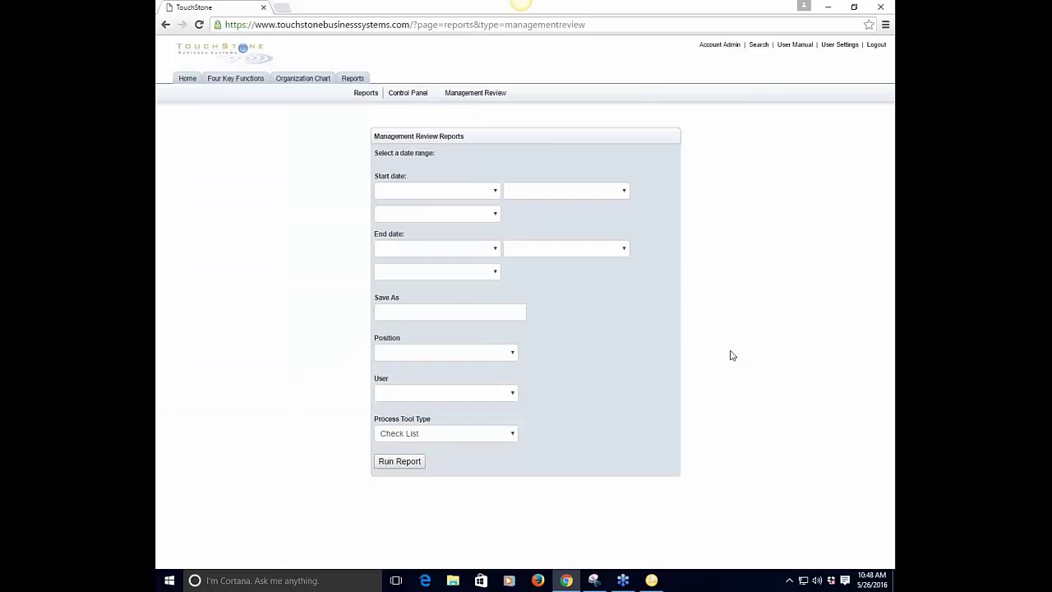
# Open the Referral Development process under "GETTING" THE BUSINESS in the Four Key Functions to view its process tools.
pyautogui.click(236, 78)
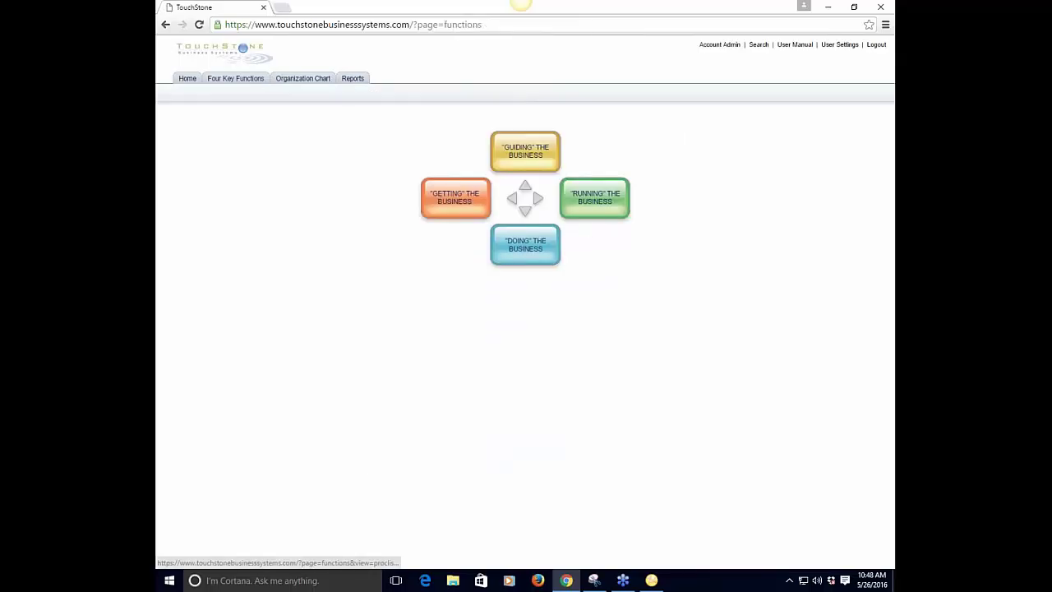
pyautogui.click(464, 201)
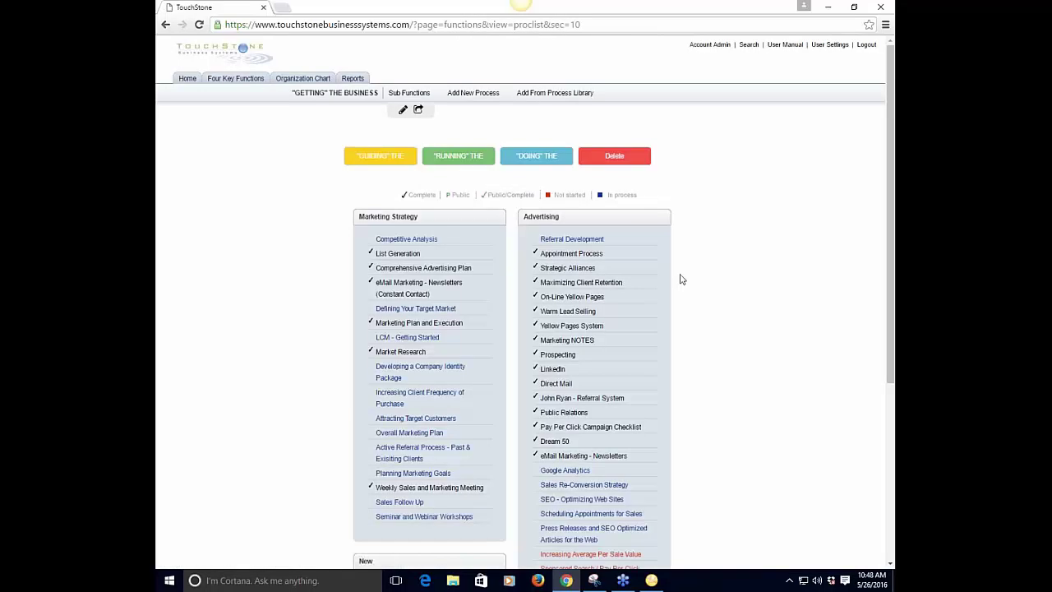
pyautogui.click(571, 238)
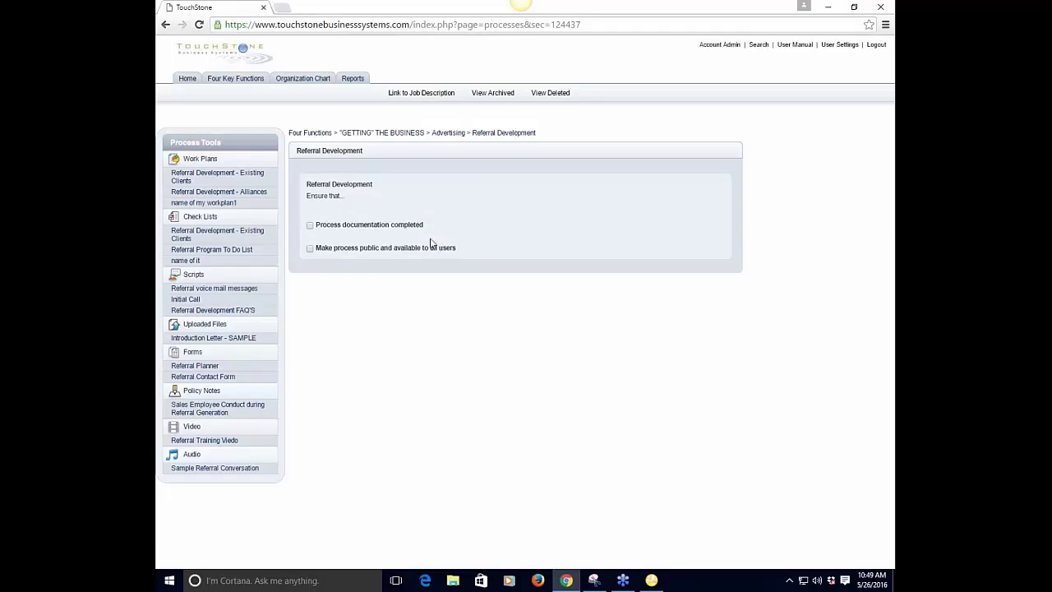
# Open the Client Satisfaction Statistic Examples form in the Client Satisfaction process under "DOING" THE BUSINESS.
pyautogui.click(232, 81)
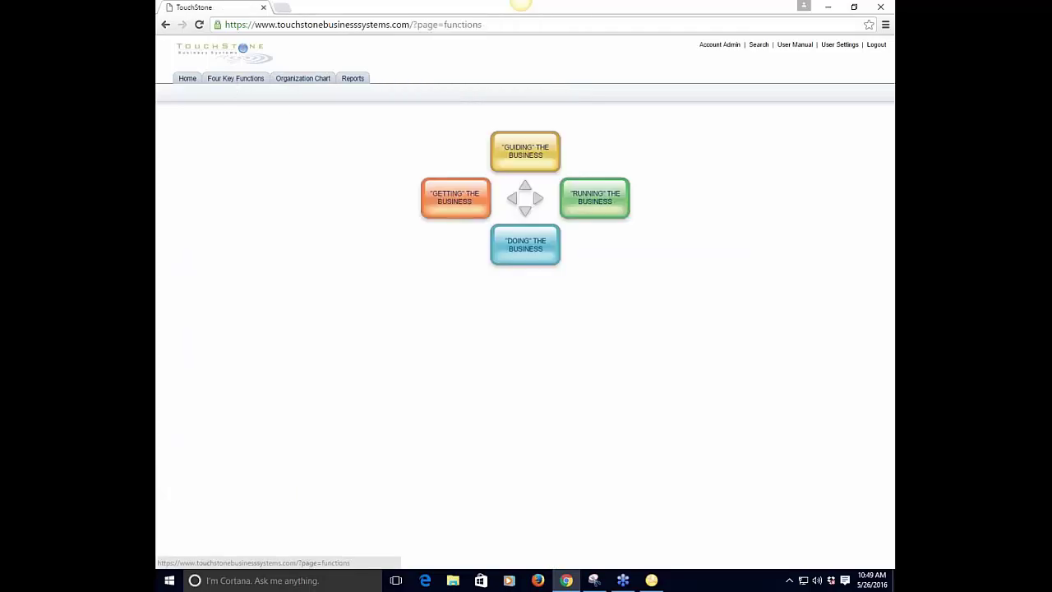
pyautogui.click(523, 247)
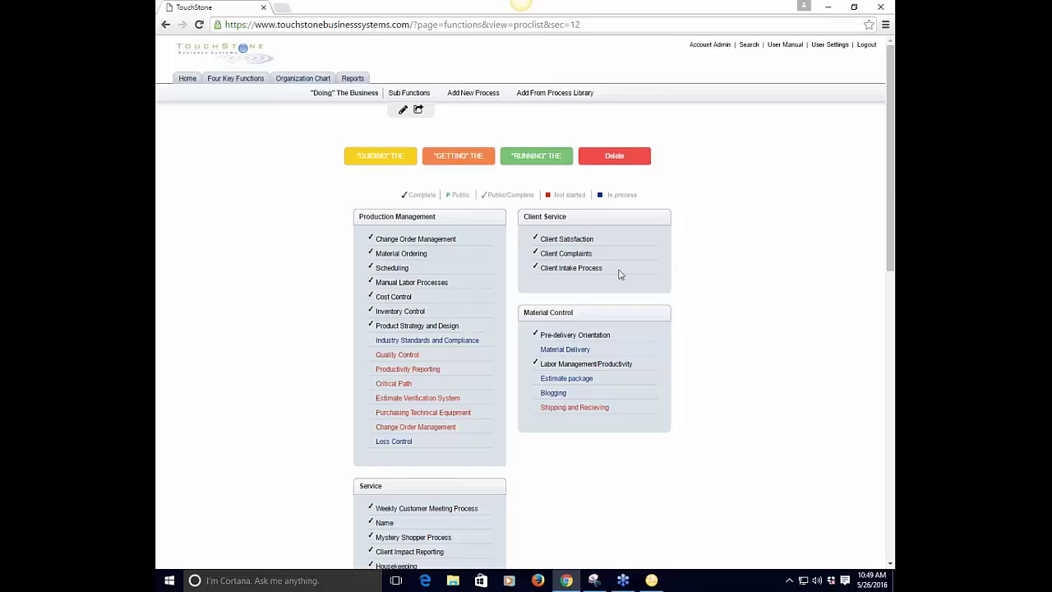
pyautogui.click(575, 240)
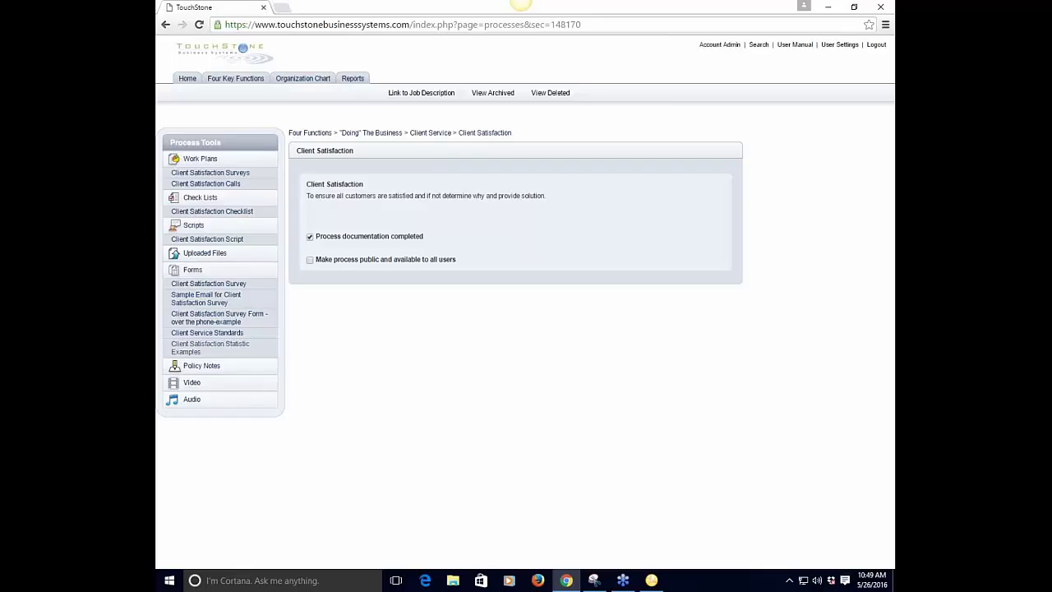
pyautogui.click(228, 348)
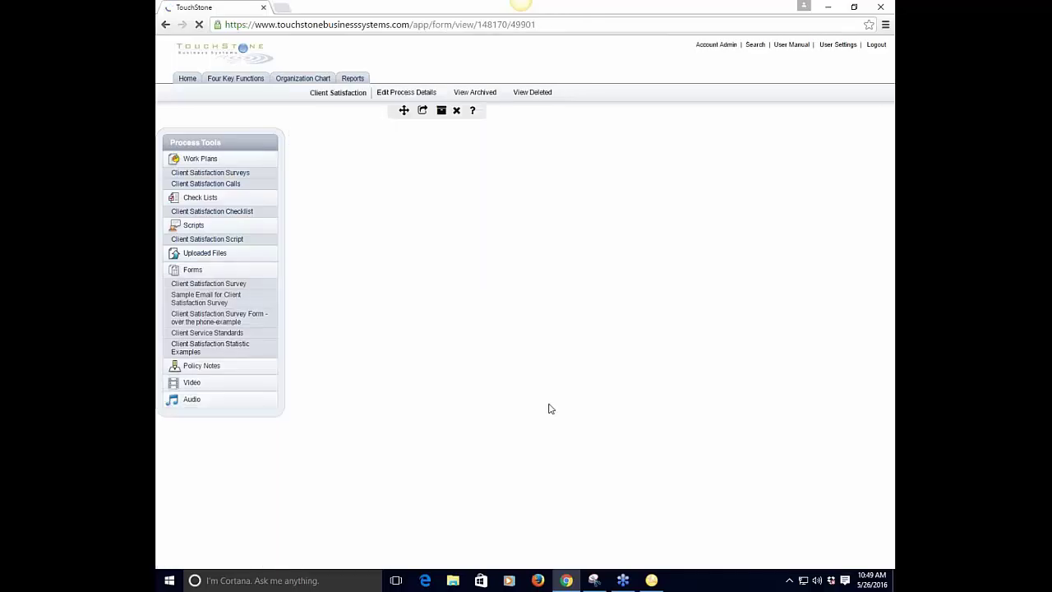